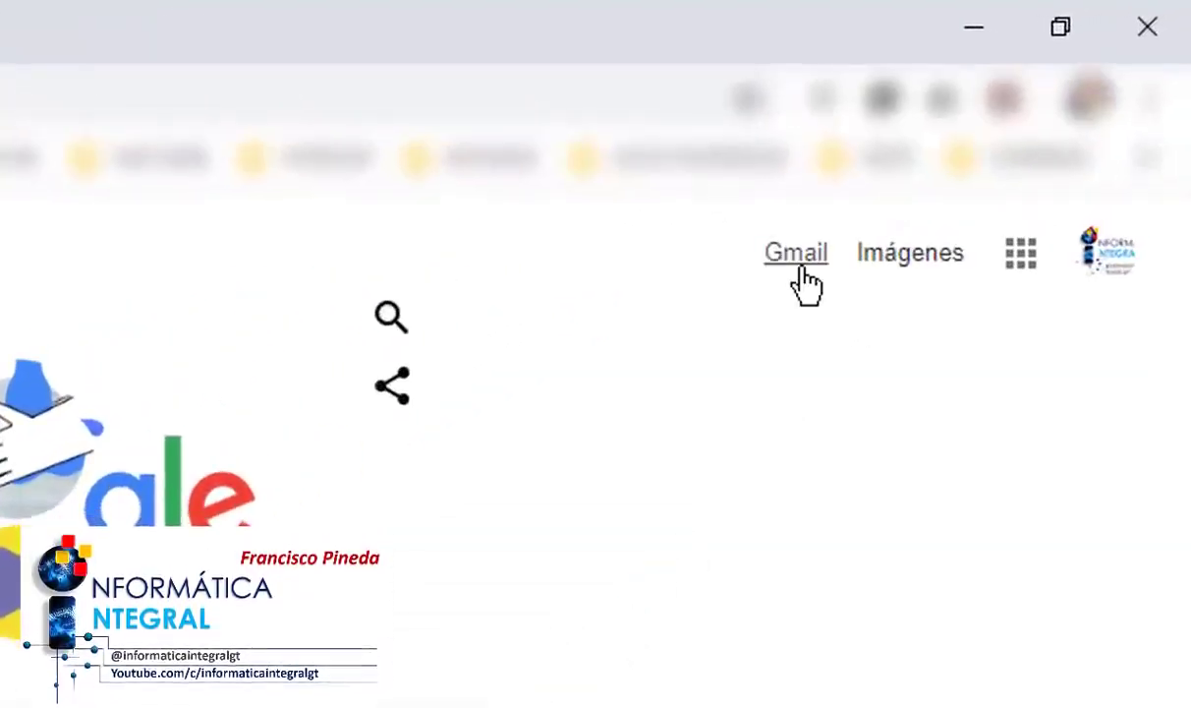
# - Go to Google Classroom from the Google home page and open the Computación class
pyautogui.click(1021, 258)
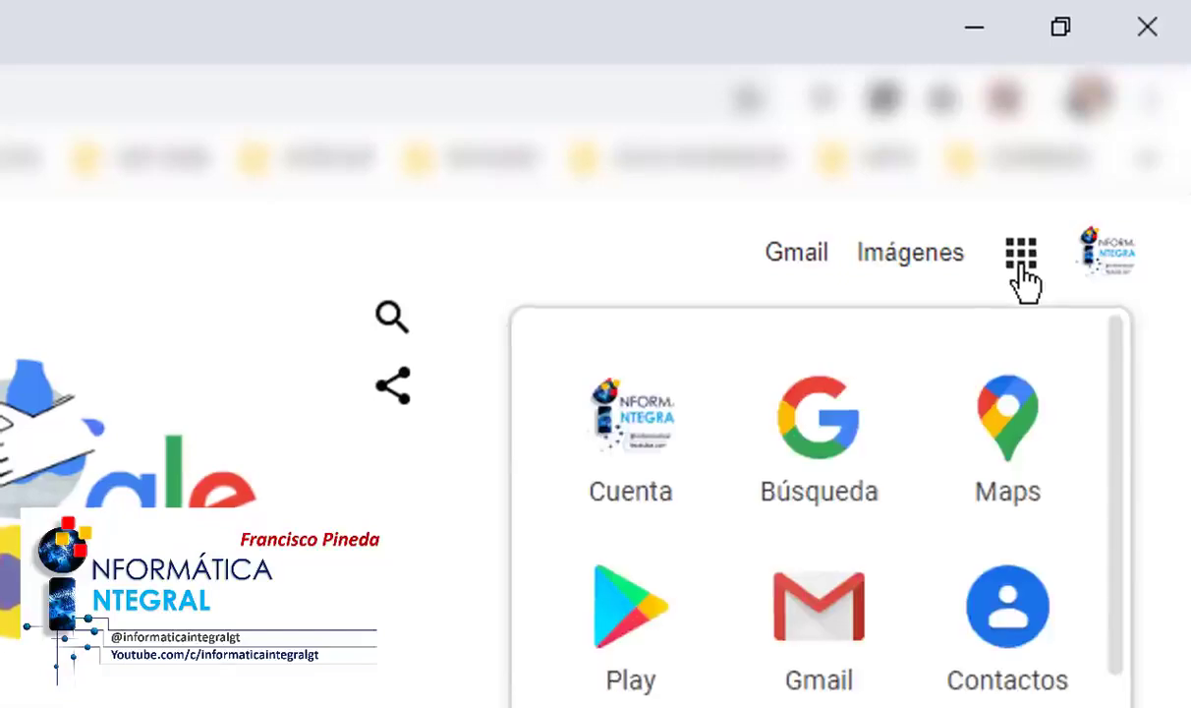
pyautogui.scroll(-5, 908, 691)
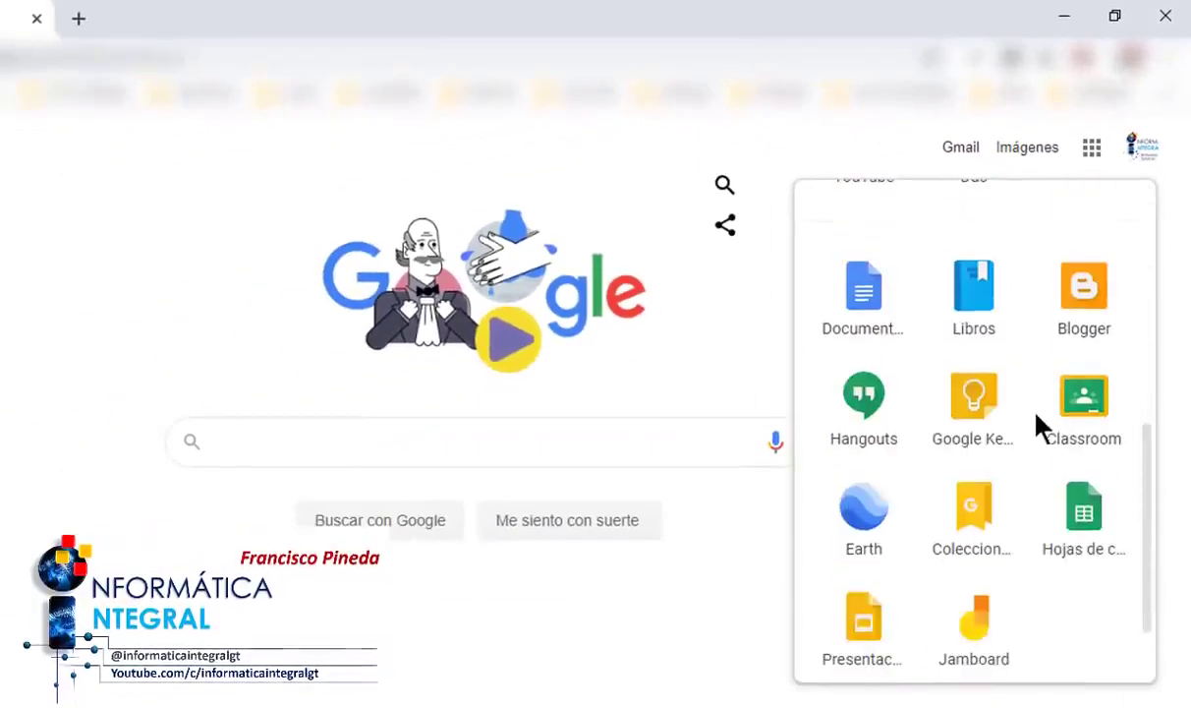
pyautogui.click(1087, 418)
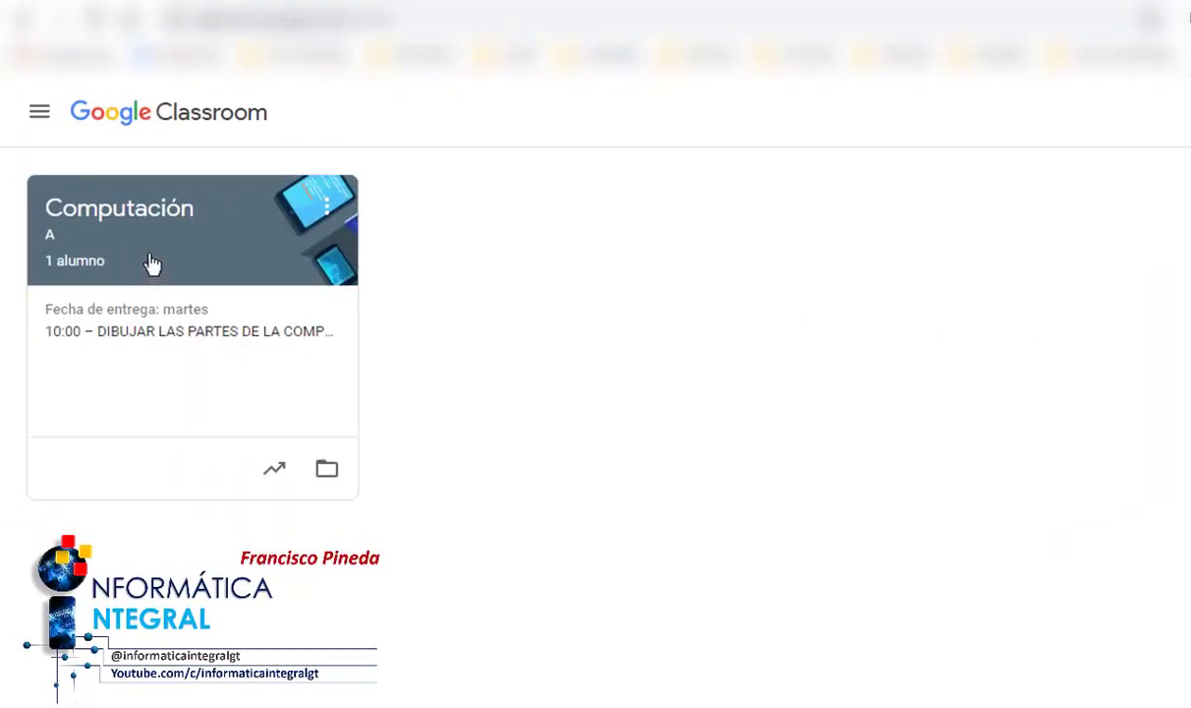
pyautogui.click(138, 226)
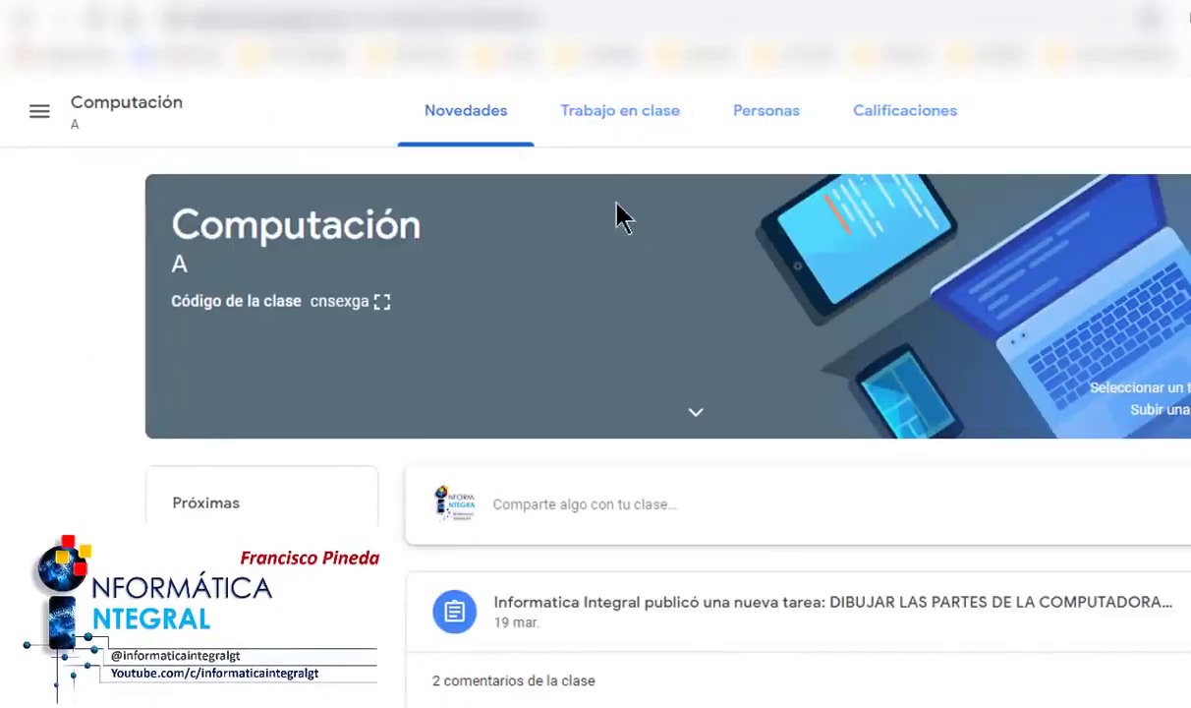
# - Create a quiz assignment (Tarea con cuestionario) in the class's coursework and title it "Examen Primera unidad"
pyautogui.click(621, 120)
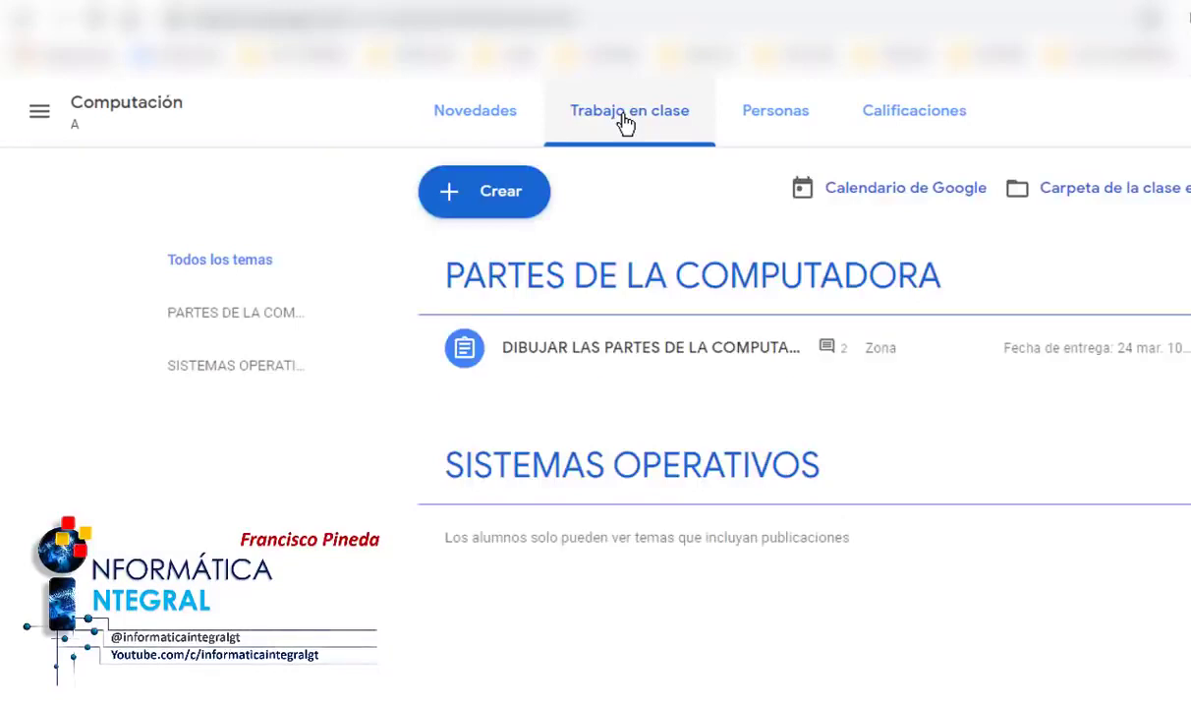
pyautogui.click(490, 214)
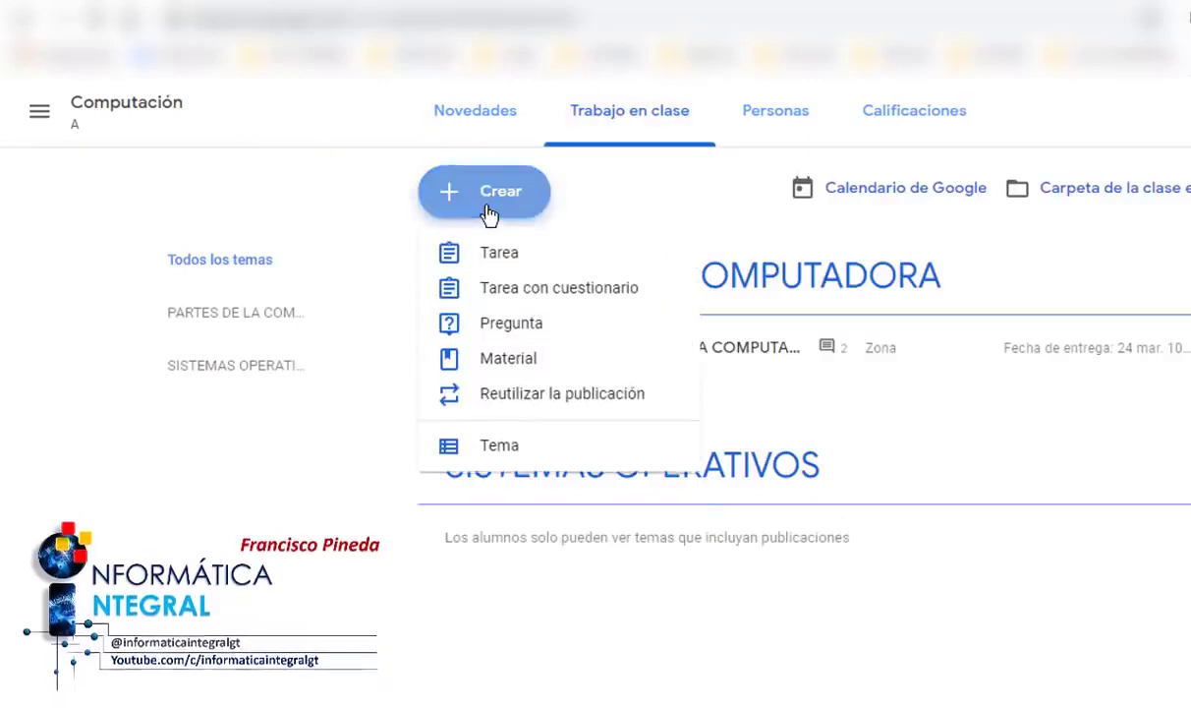
pyautogui.click(515, 295)
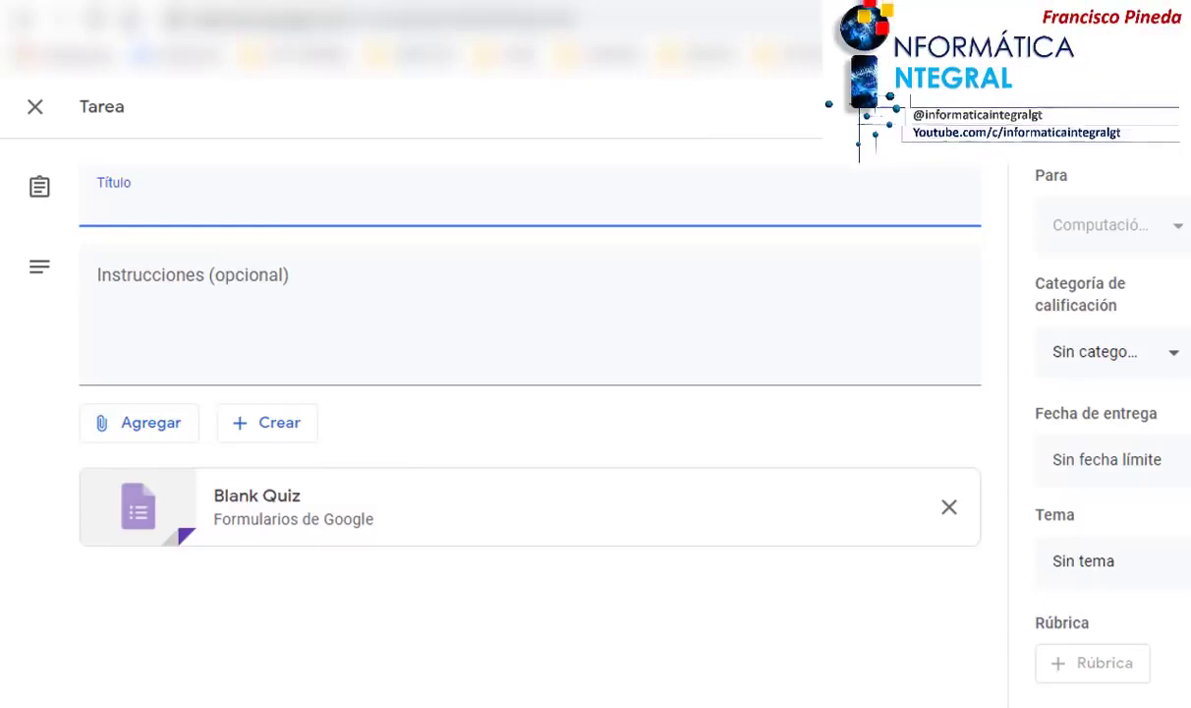
pyautogui.write('Examen Primera unidad')
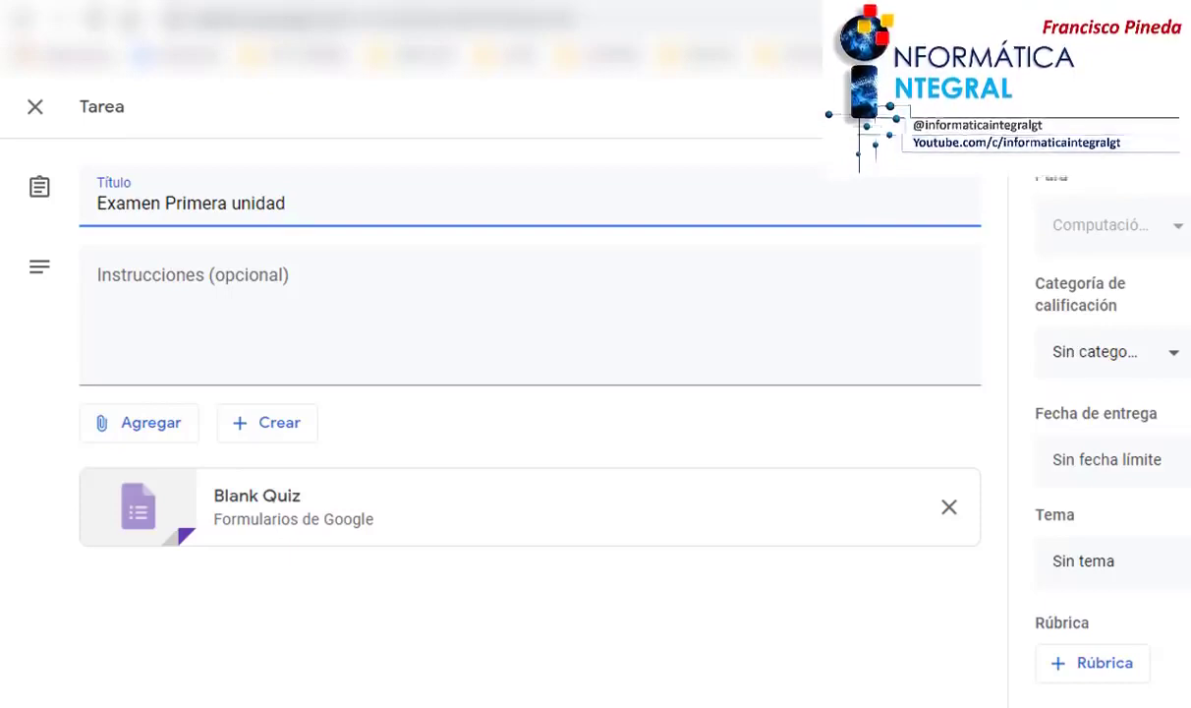
# - Begin the assignment instructions with "Conteste la siguiente serie de preguntas en forma honesta sin ayuda de otra persona"
pyautogui.click(135, 252)
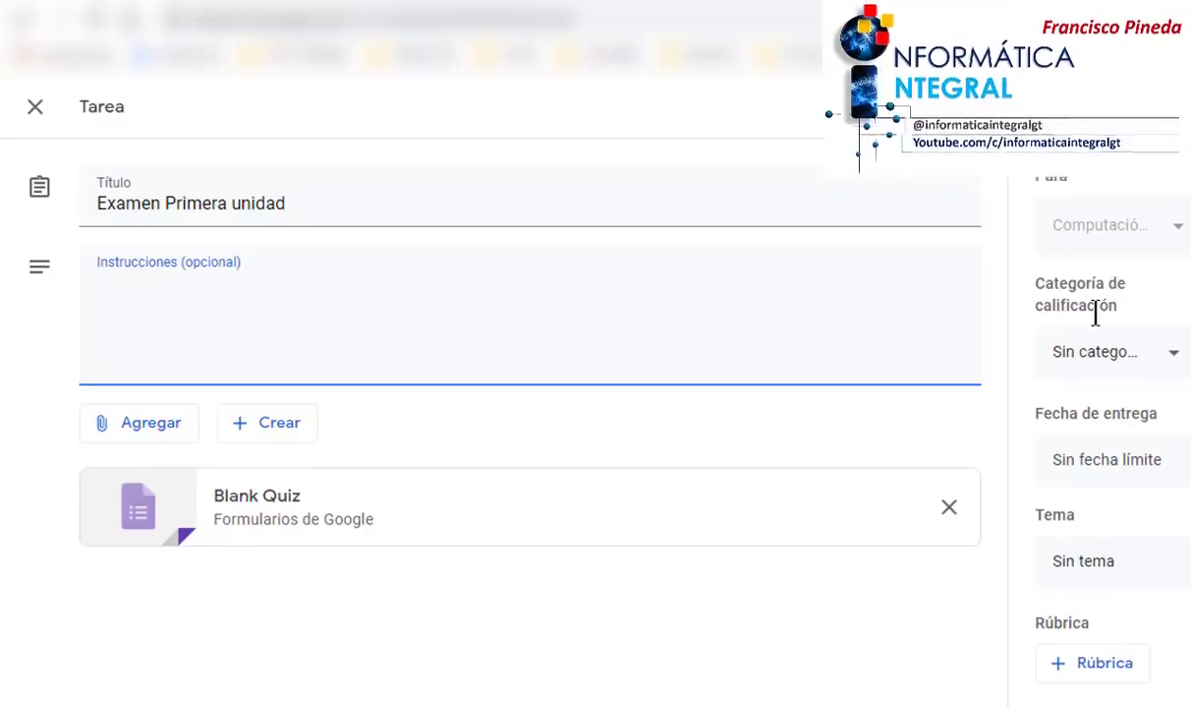
pyautogui.write('Conteste la siguiente seri')
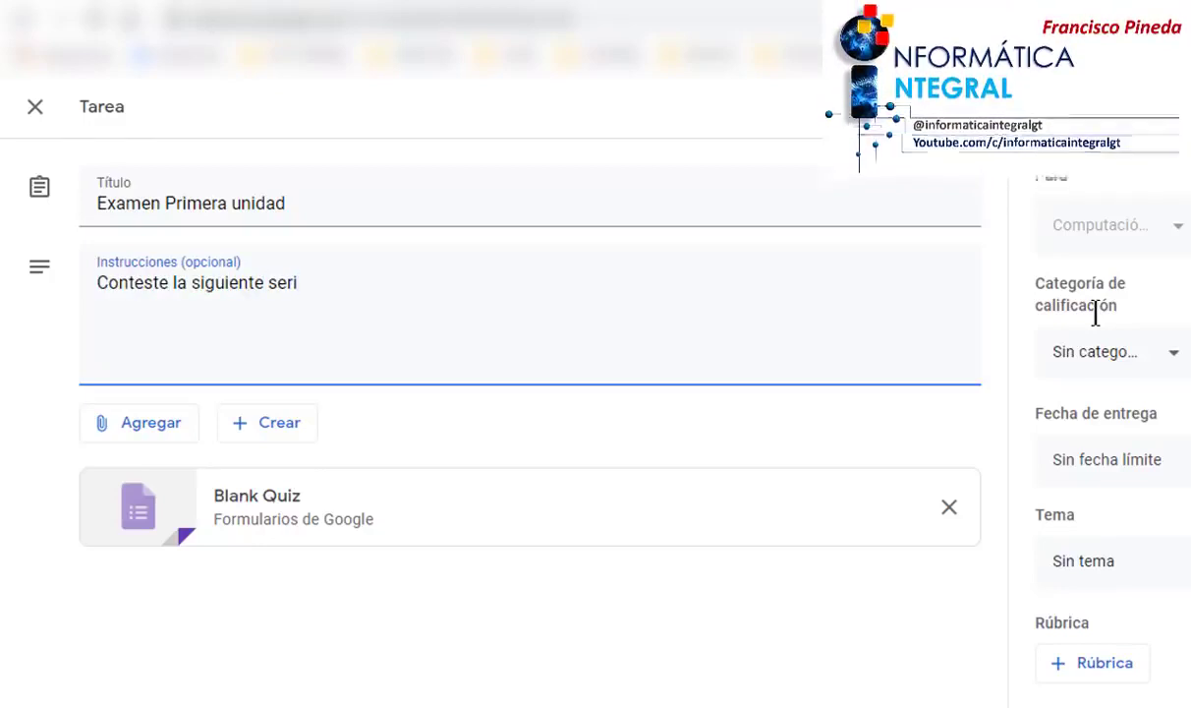
pyautogui.write('e de preguntas ')
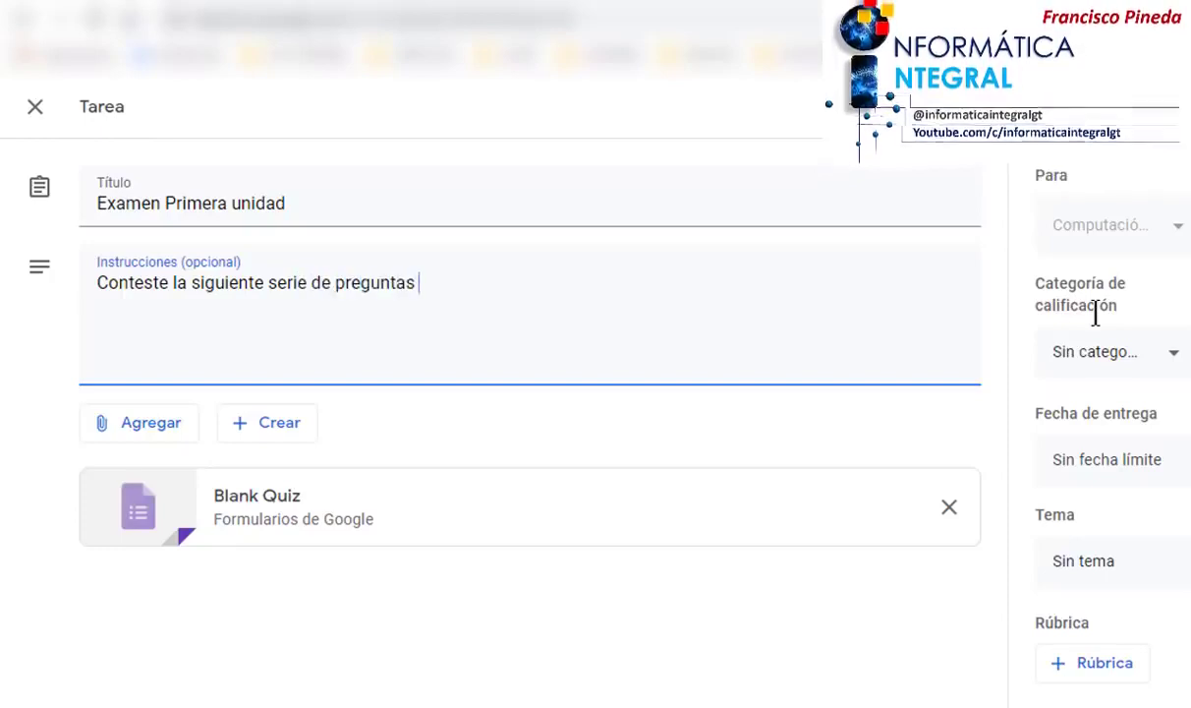
pyautogui.write('en forma honesta')
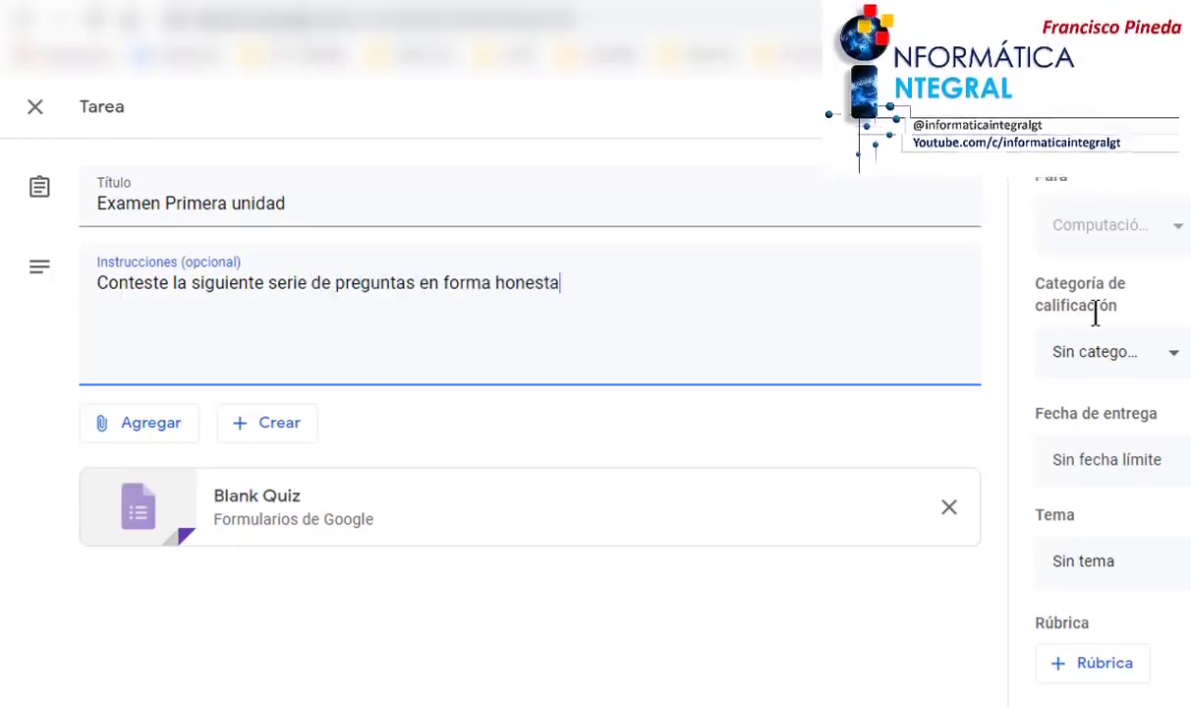
pyautogui.write(' sin ayuda de ')
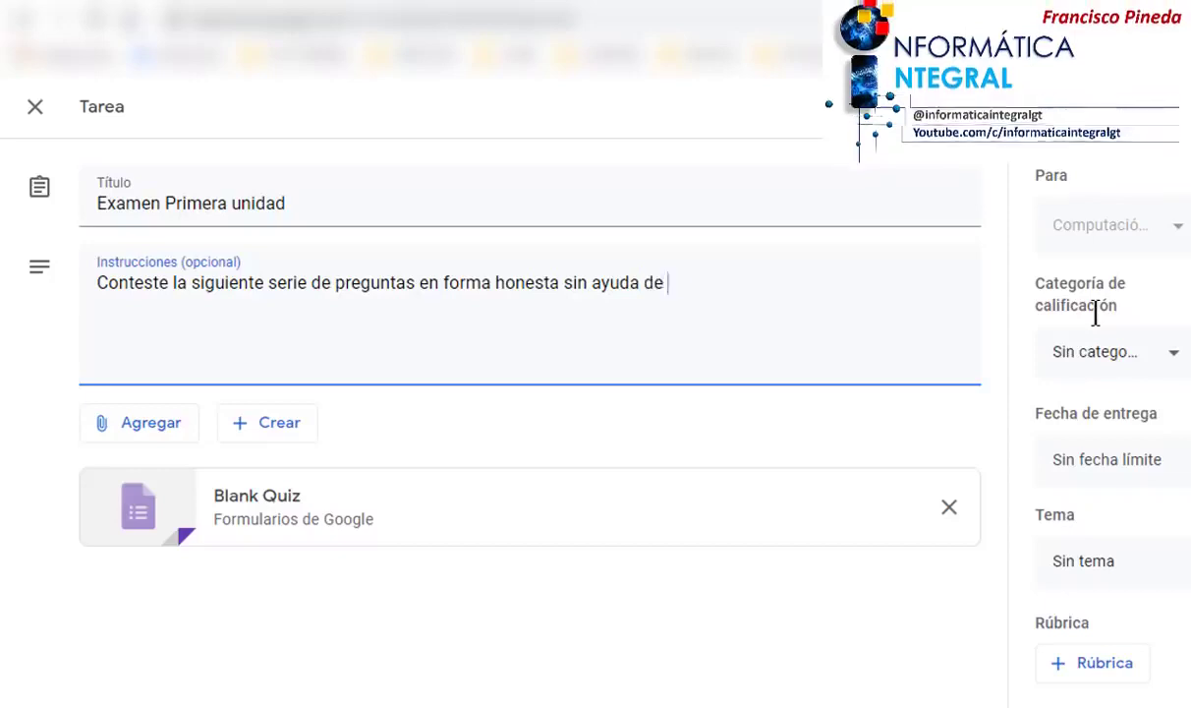
pyautogui.write('otra persona ')
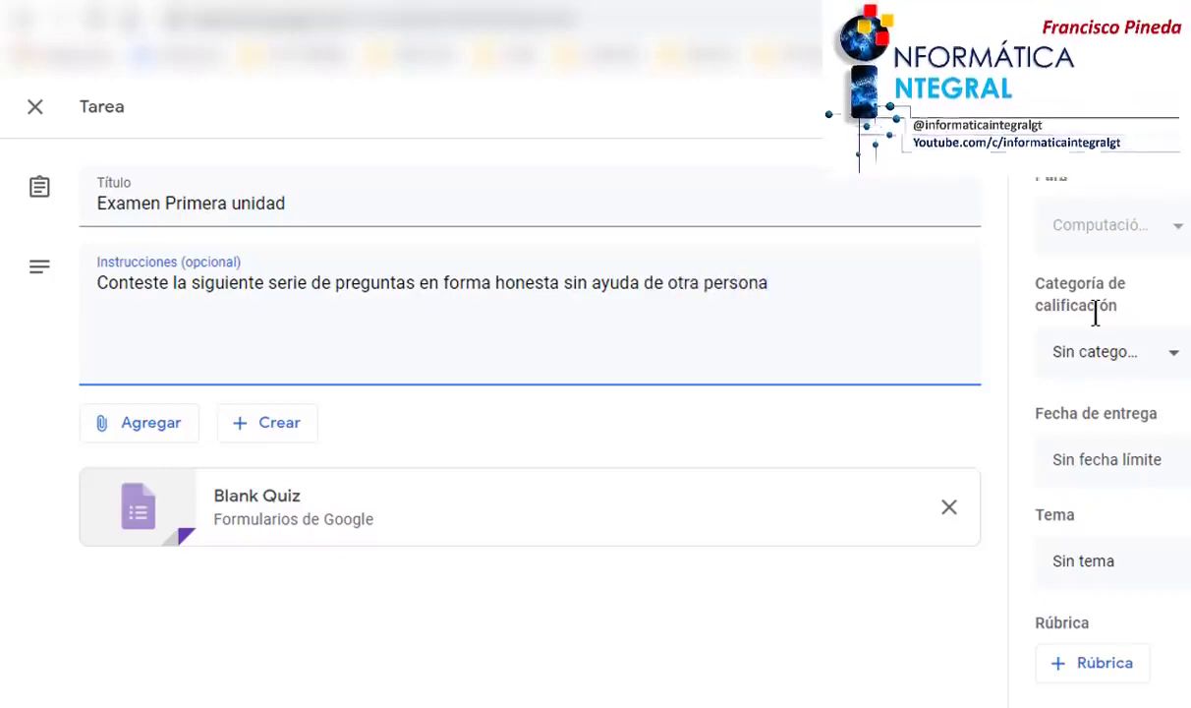
# - Complete the instructions with "o libro, ya que servirá para medir su conocimiento el cual le servirá para sus futuros estudios."
pyautogui.write('o libro, ya que ser')
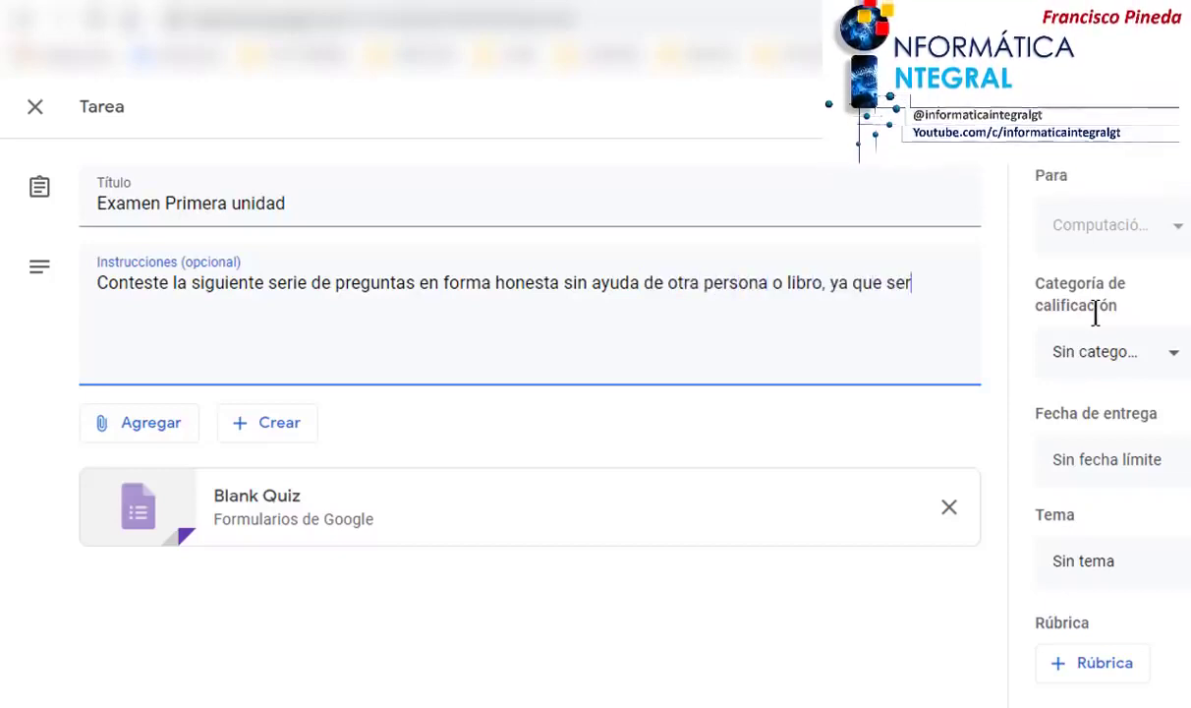
pyautogui.write('virá para medir ')
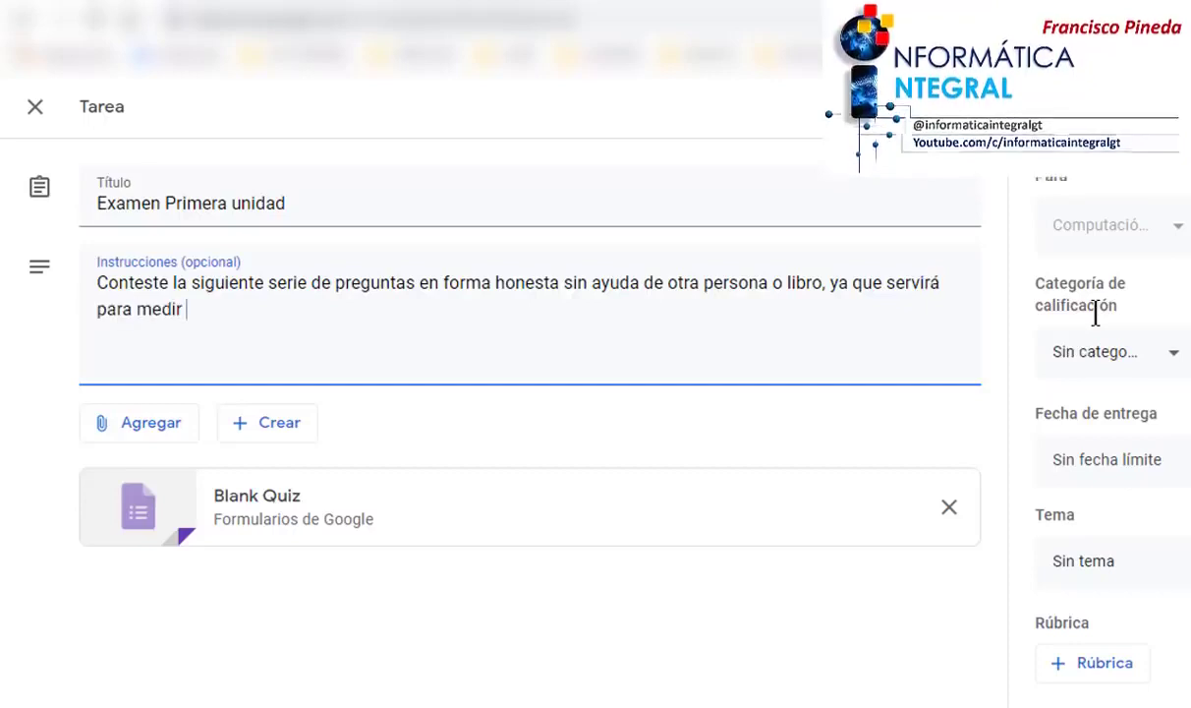
pyautogui.write('su conocic')
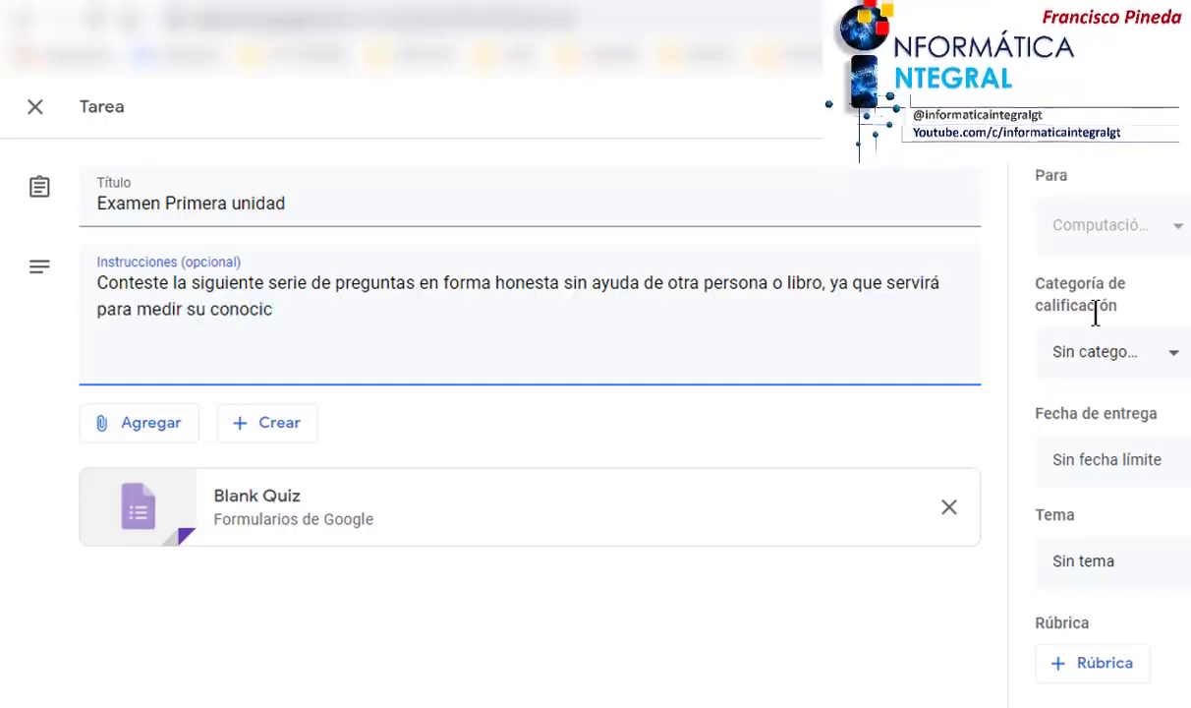
pyautogui.press('BackSpace')
pyautogui.write('miento el cual le servi')
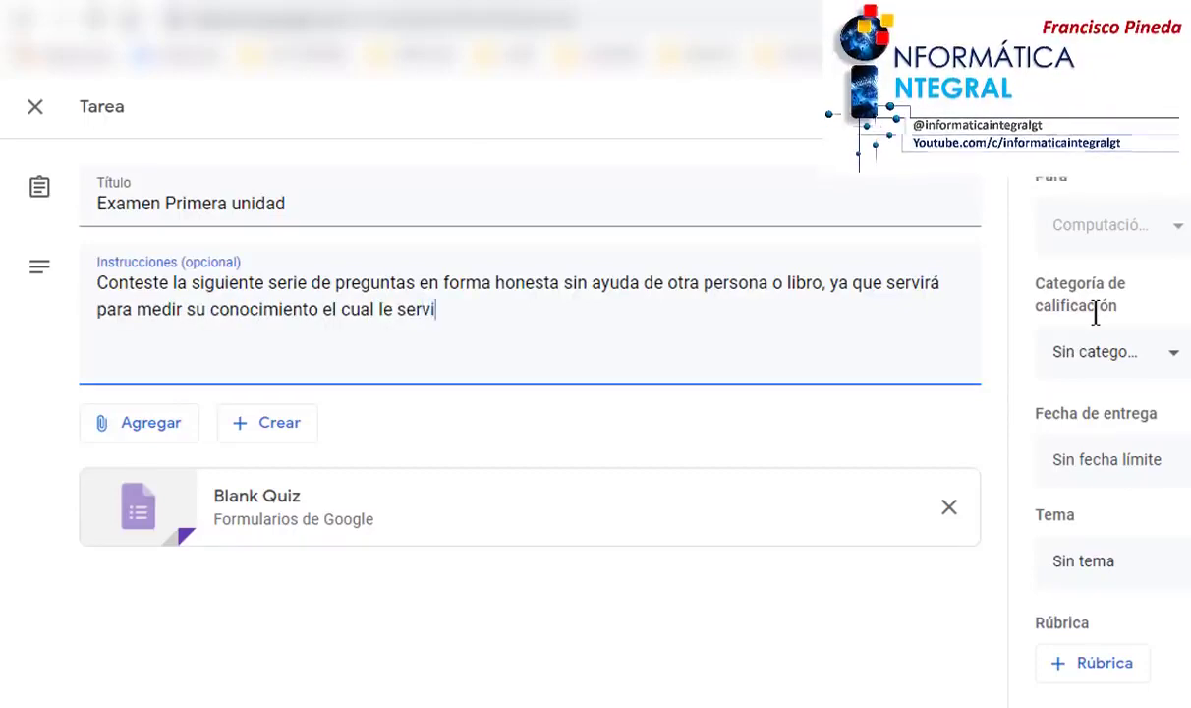
pyautogui.write('rá para sus ')
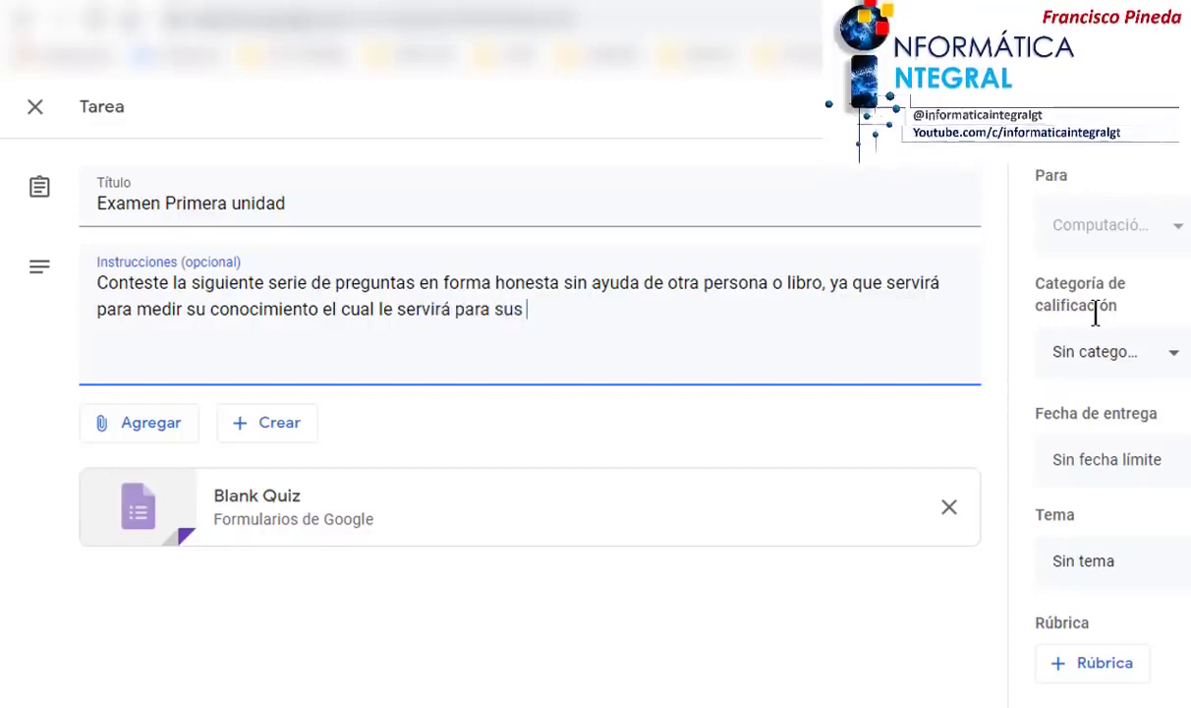
pyautogui.write('futuros estu')
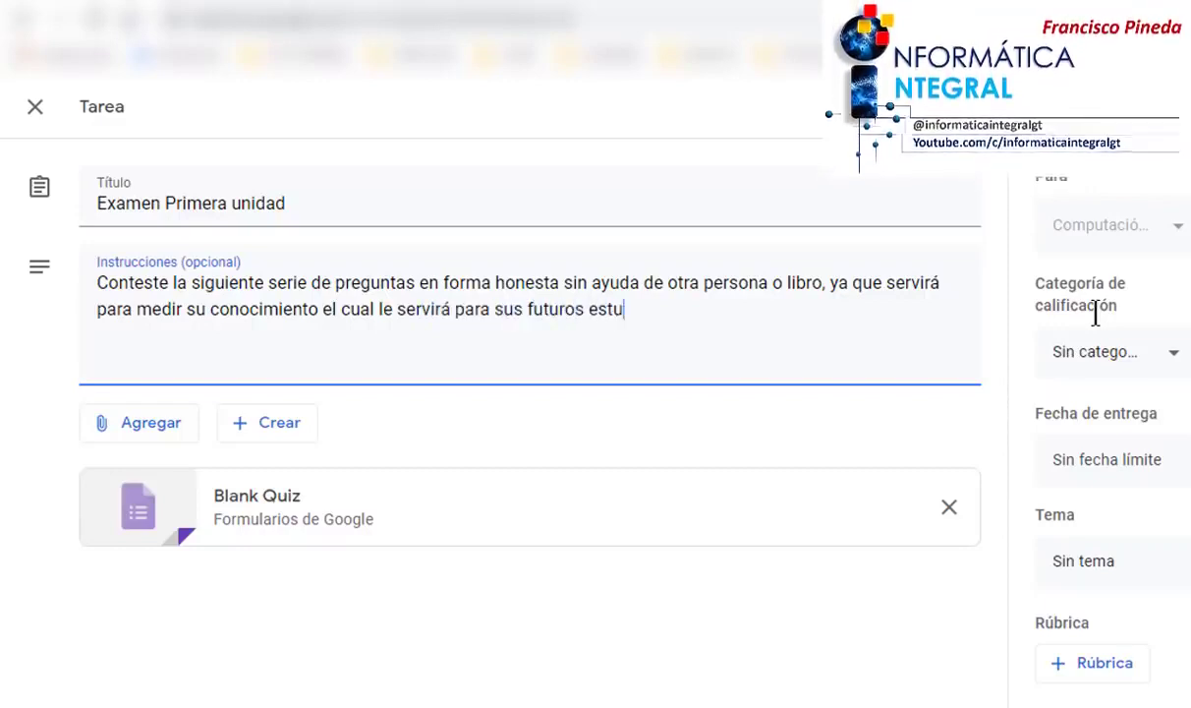
pyautogui.write('dios.')
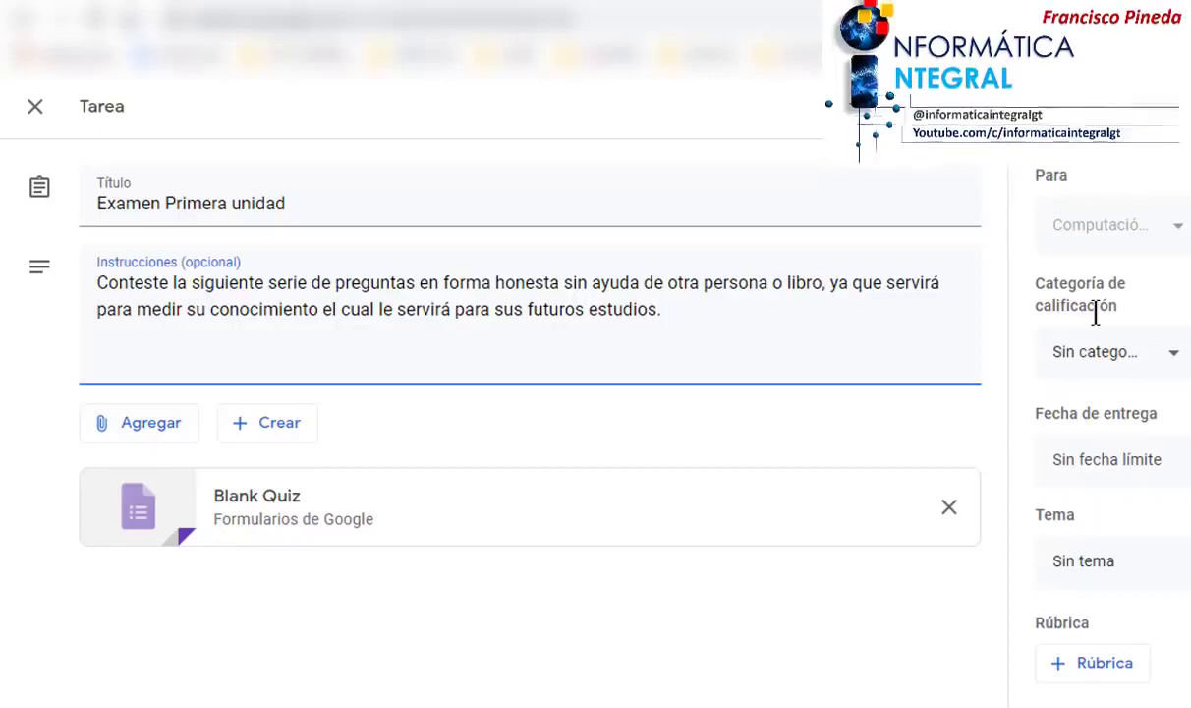
pyautogui.click(168, 433)
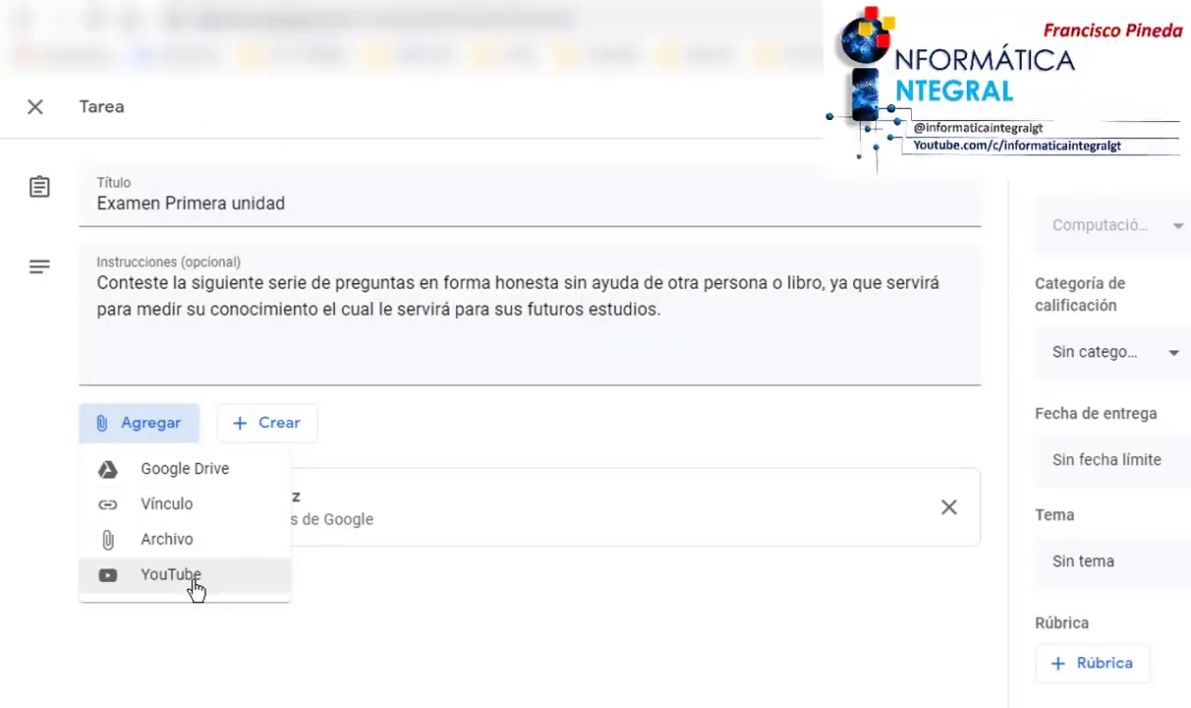
pyautogui.click(408, 442)
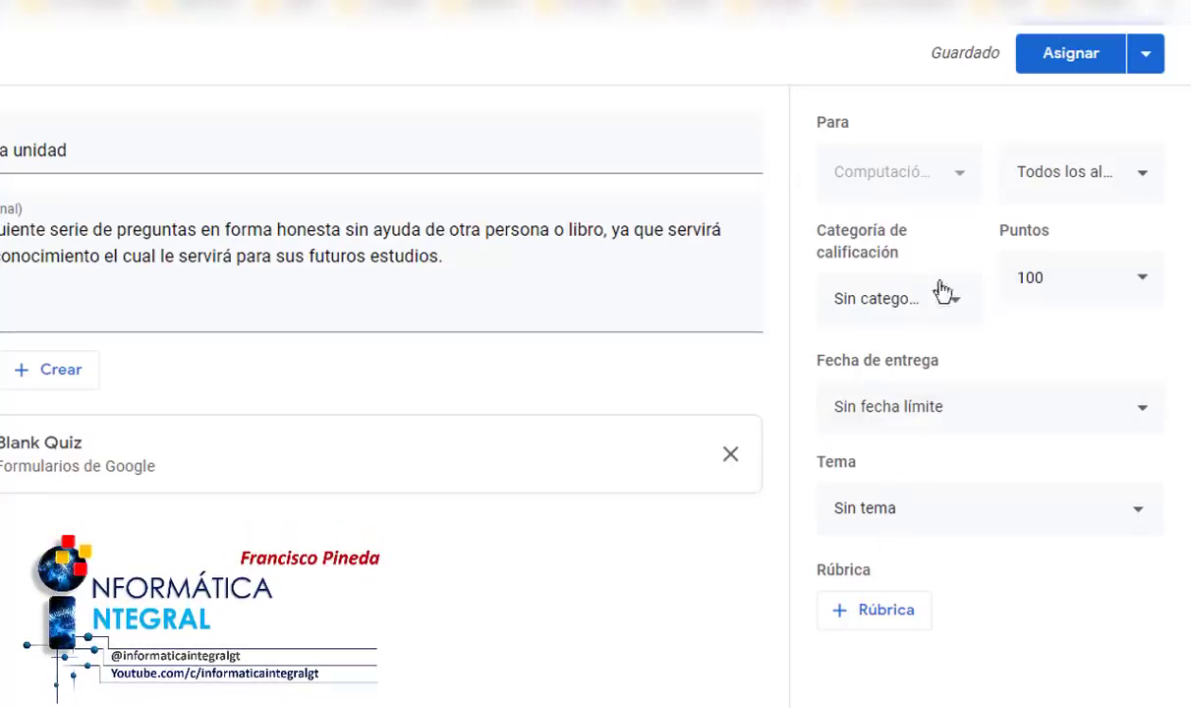
# - Set the assignment's points to 20 and its grading category to Trabajos
pyautogui.click(1150, 282)
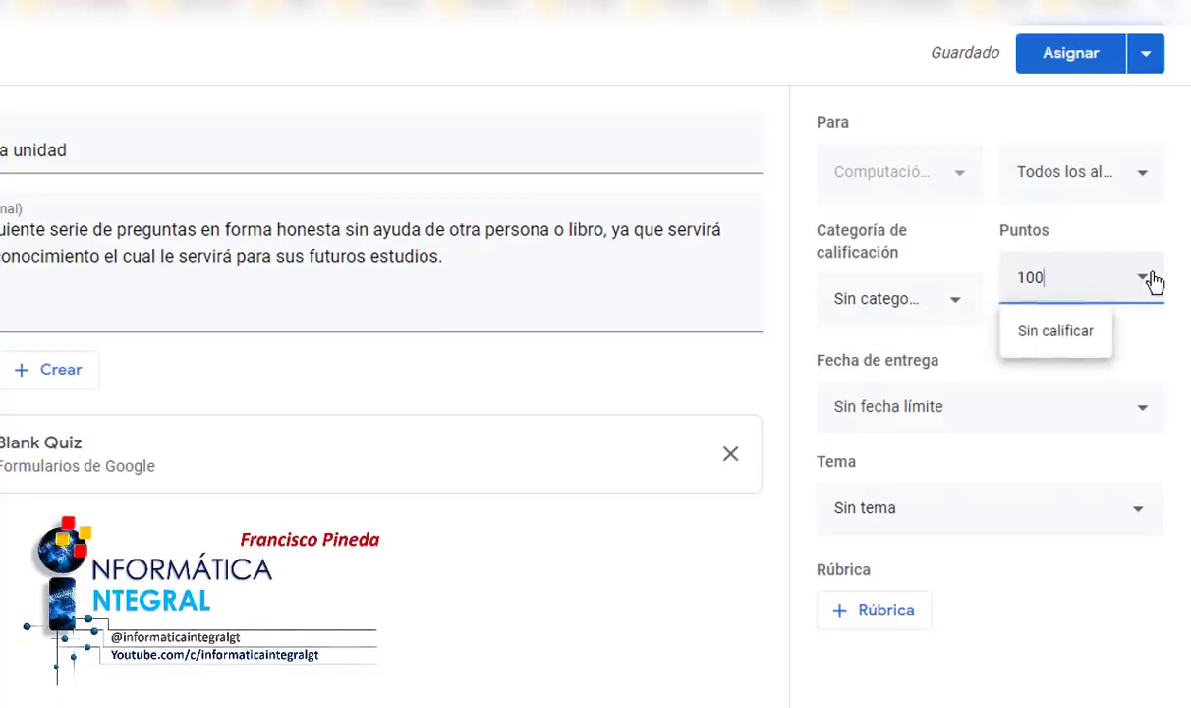
pyautogui.doubleClick(1067, 281)
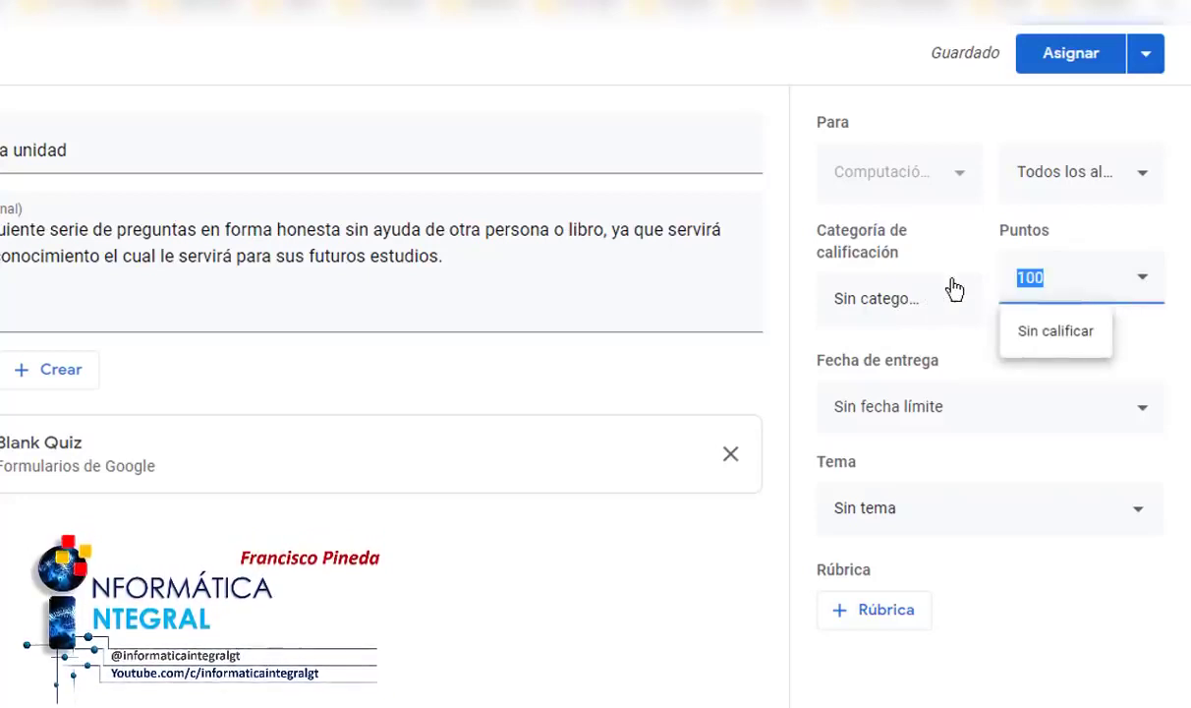
pyautogui.write('20')
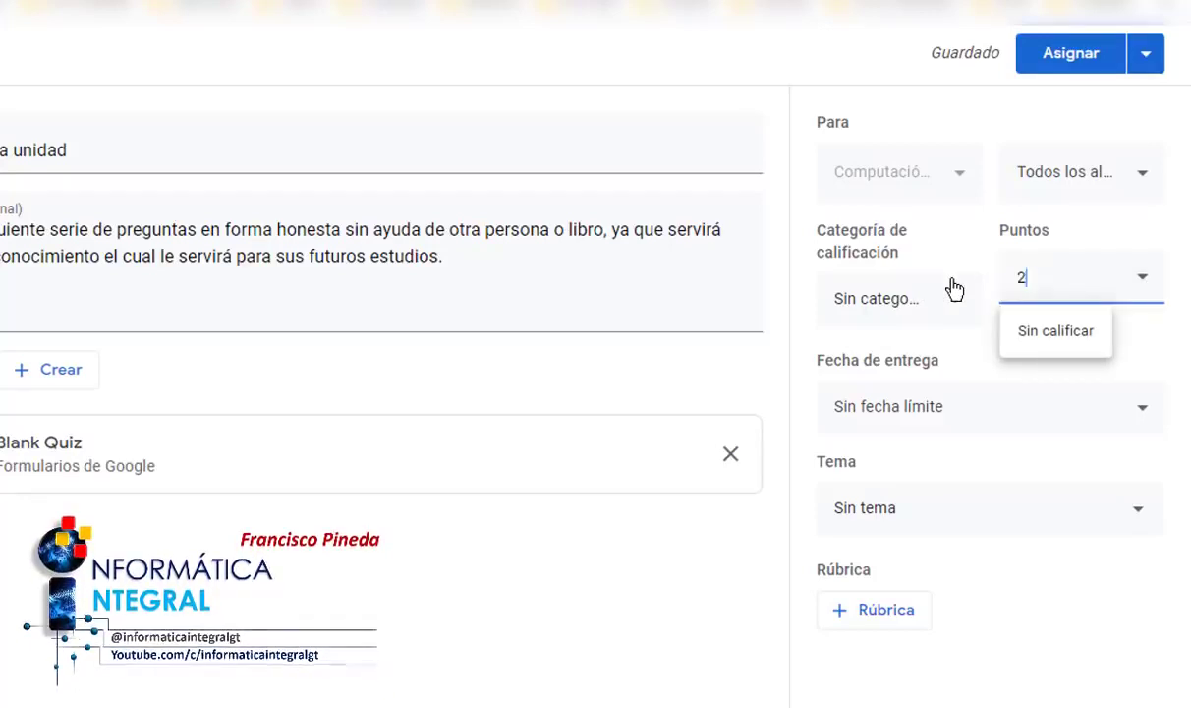
pyautogui.click(955, 305)
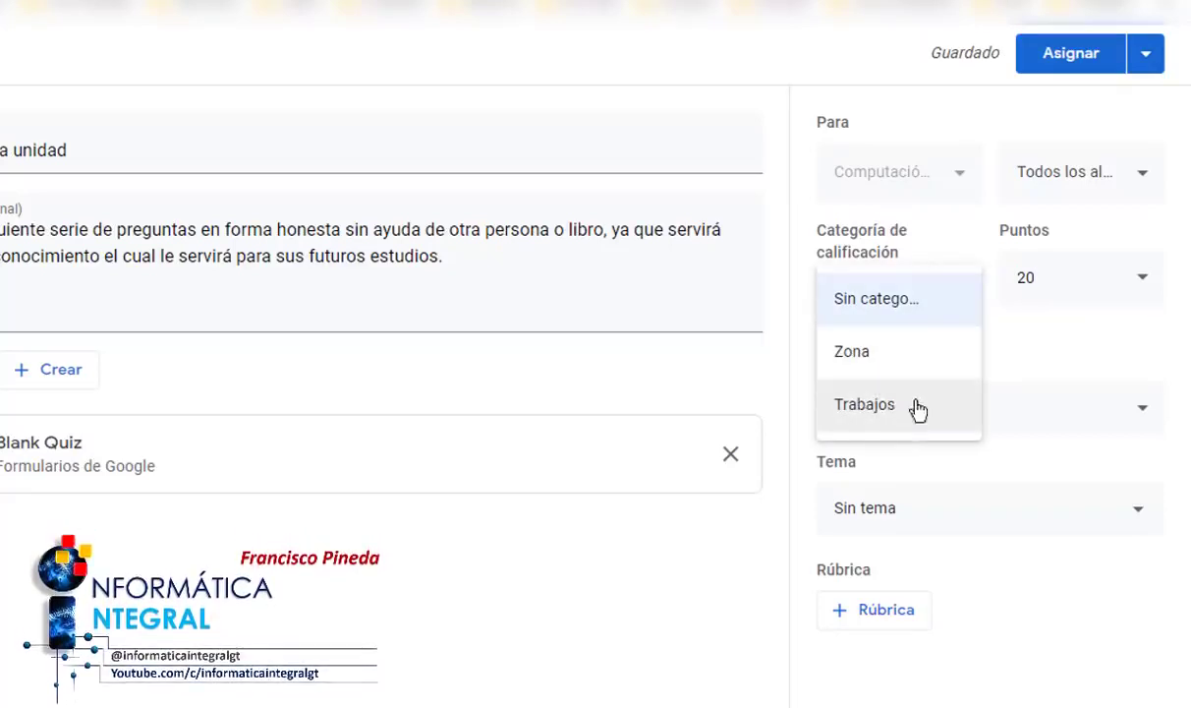
pyautogui.click(889, 415)
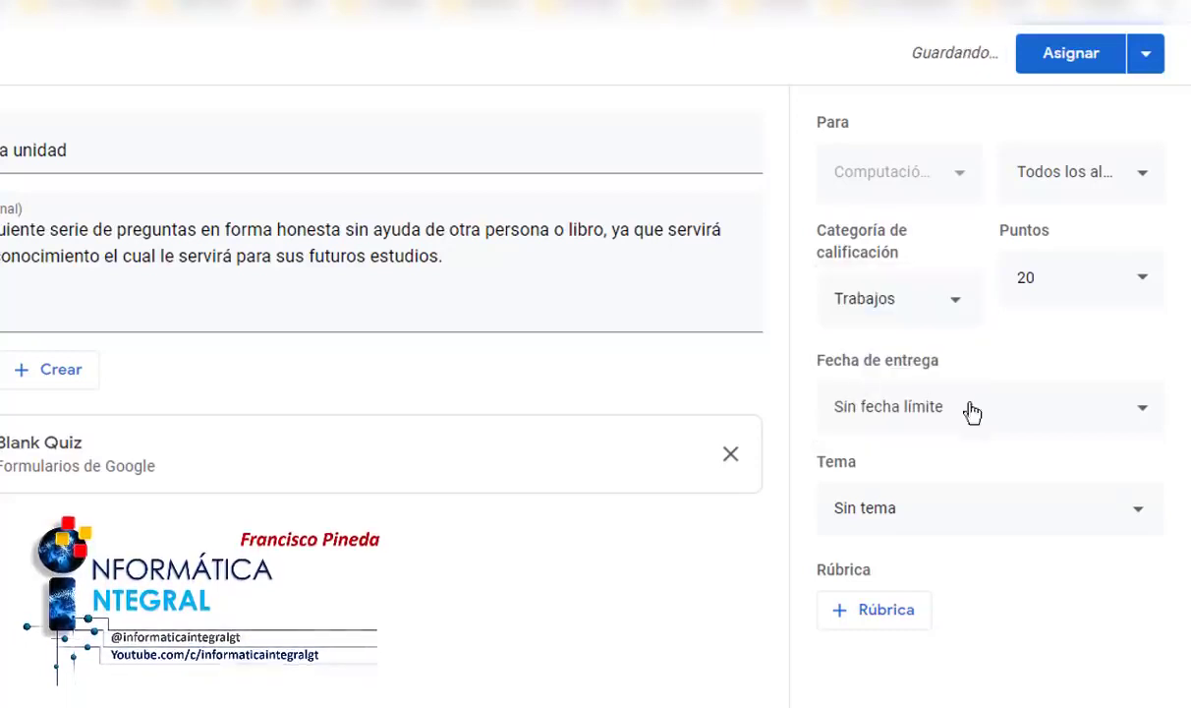
# - Set the due date to 27 March 2020 at 8:00 and assign the topic SISTEMAS OPERATIVOS
pyautogui.click(1145, 412)
pyautogui.click(946, 490)
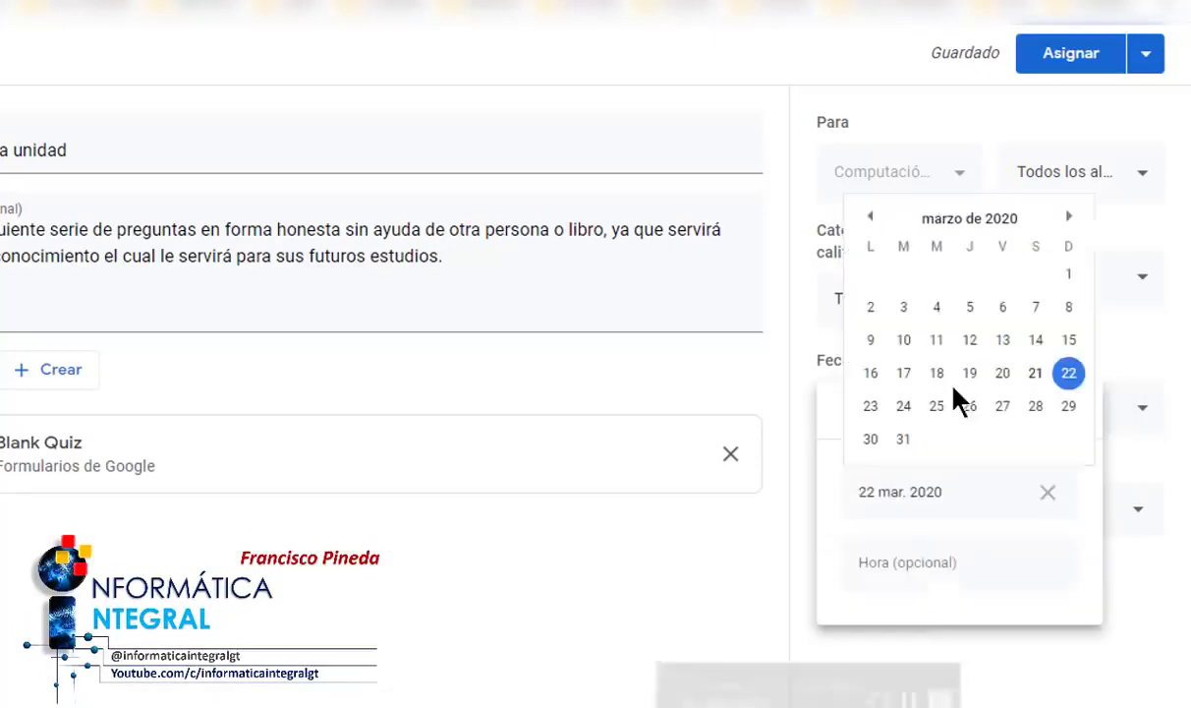
pyautogui.click(1006, 418)
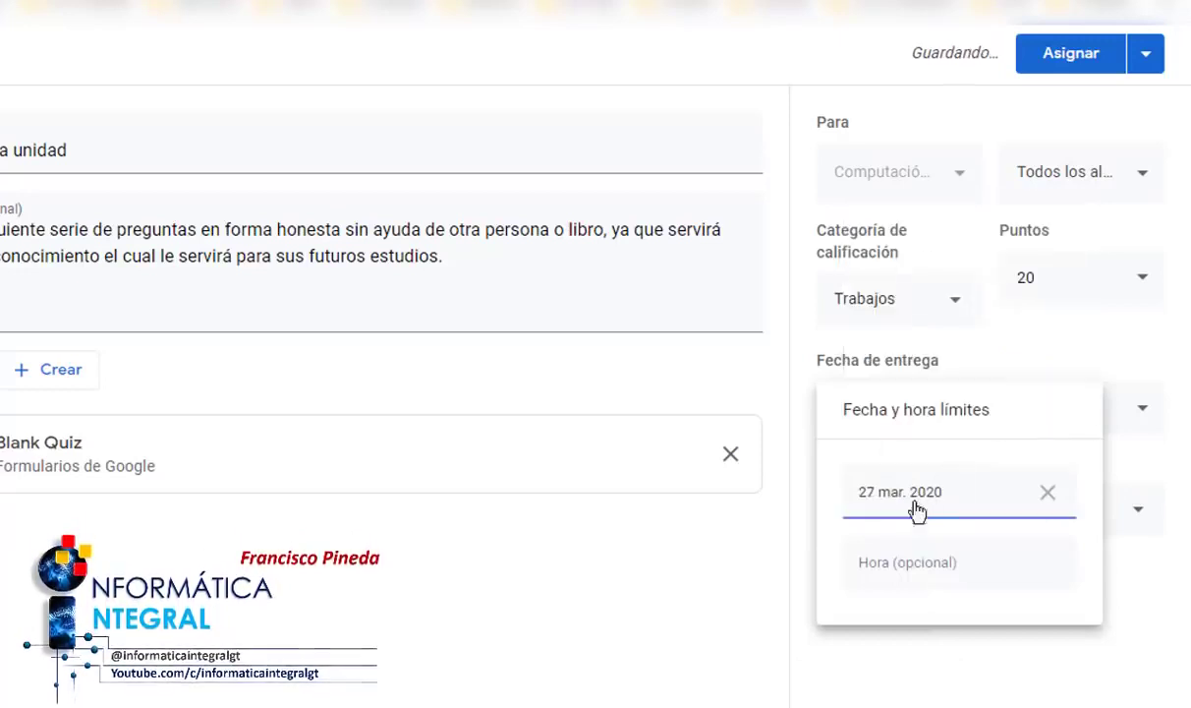
pyautogui.click(878, 562)
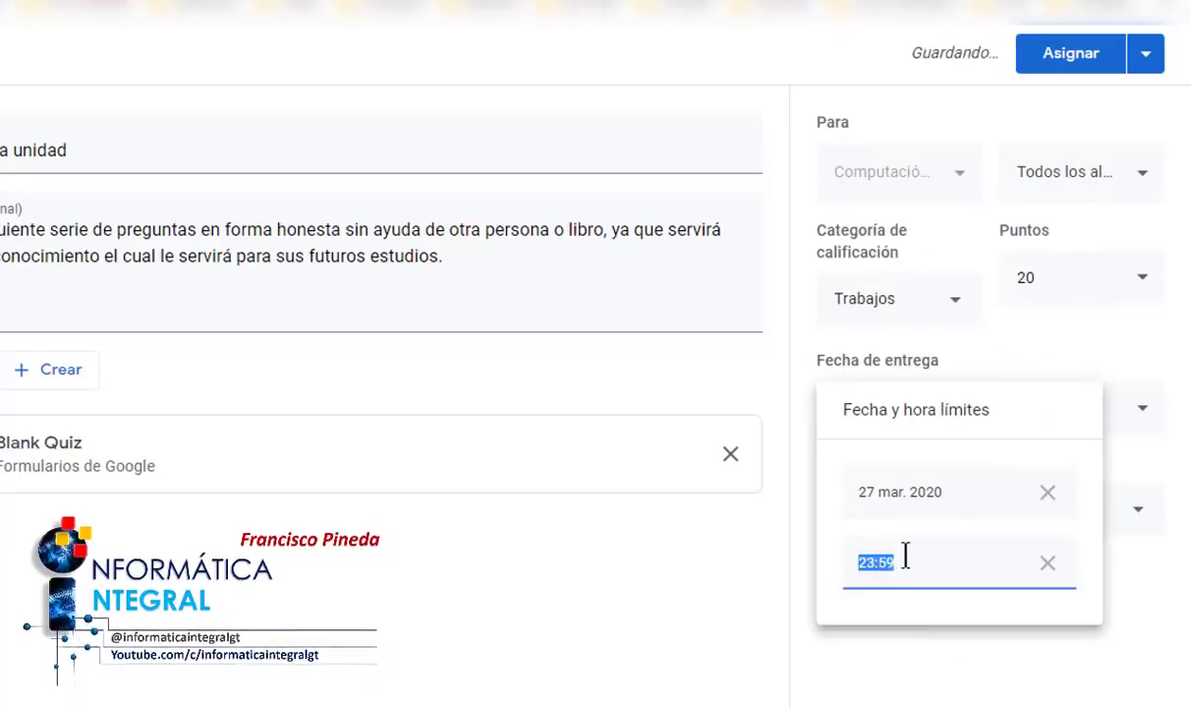
pyautogui.write('8:00')
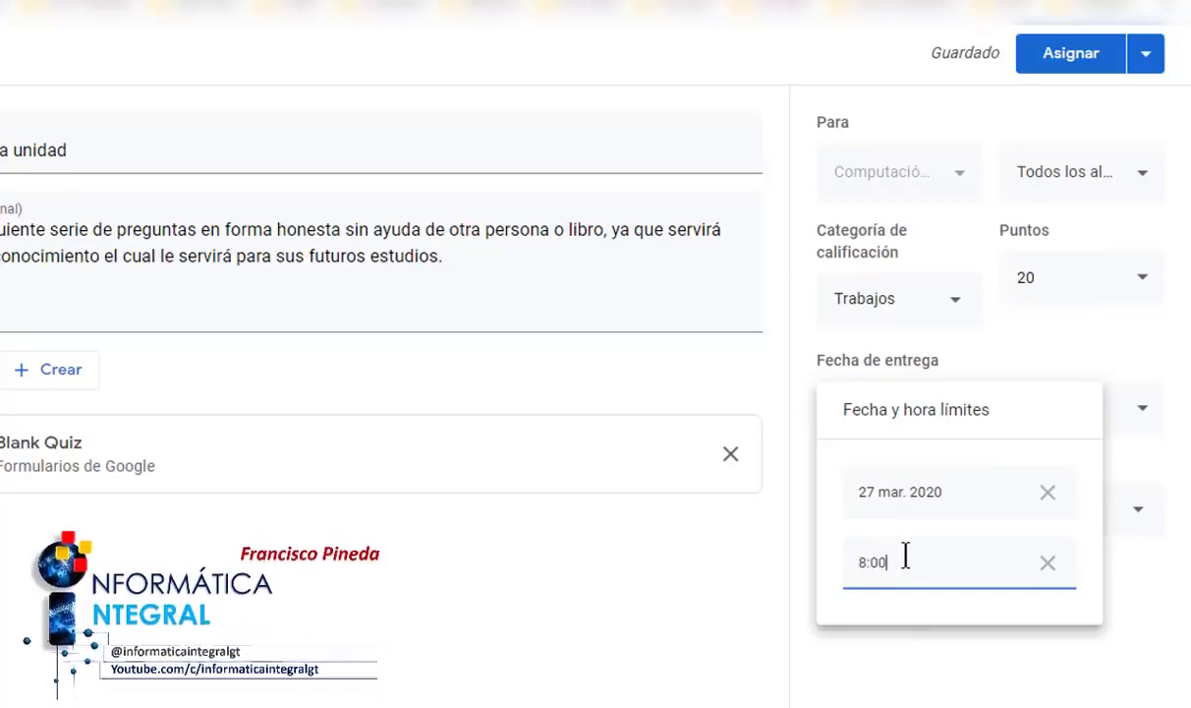
pyautogui.press('Return')
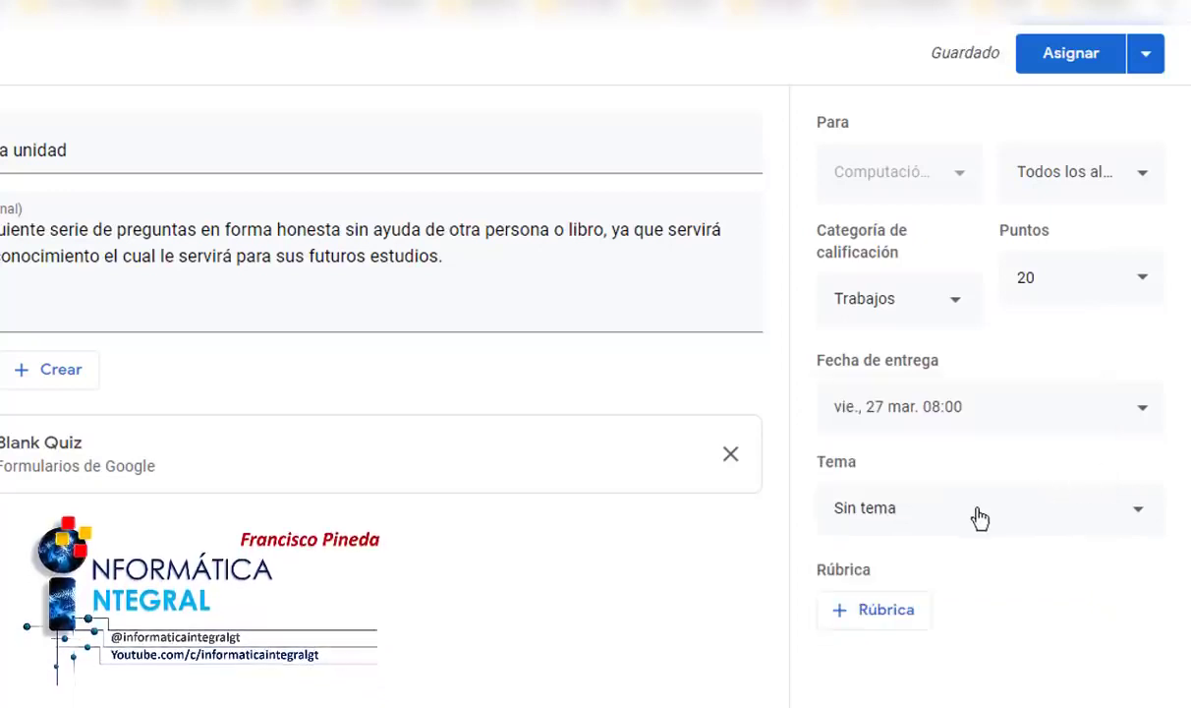
pyautogui.click(922, 521)
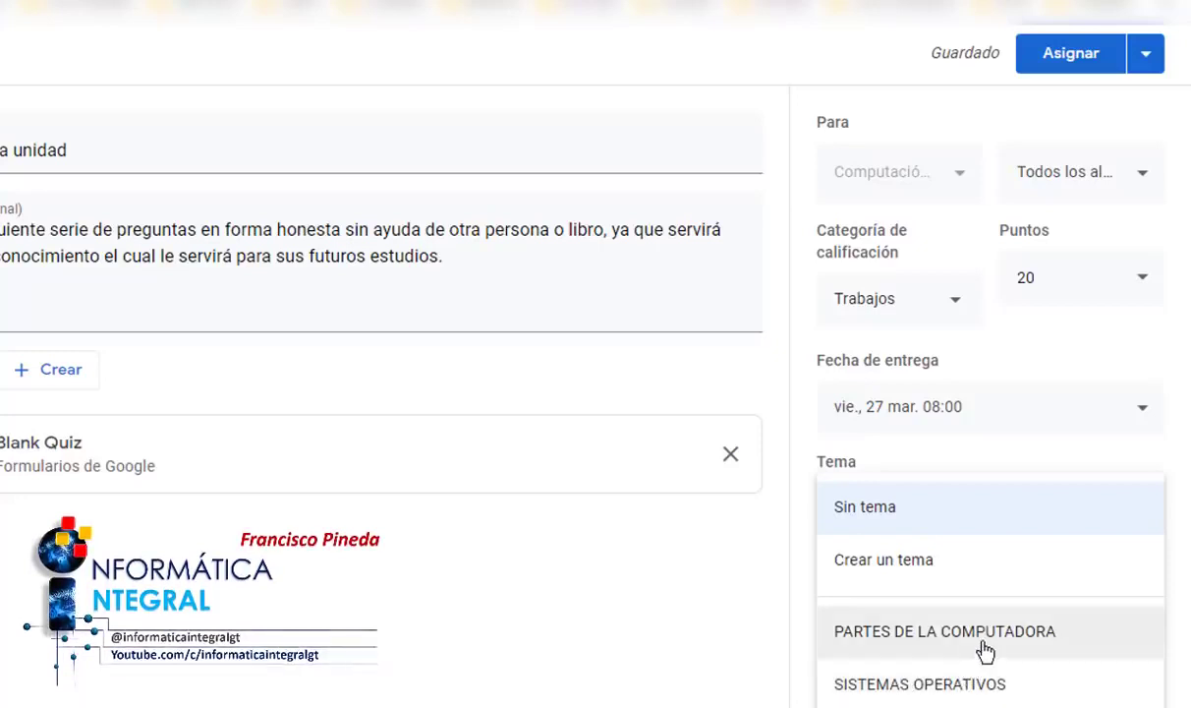
pyautogui.click(904, 694)
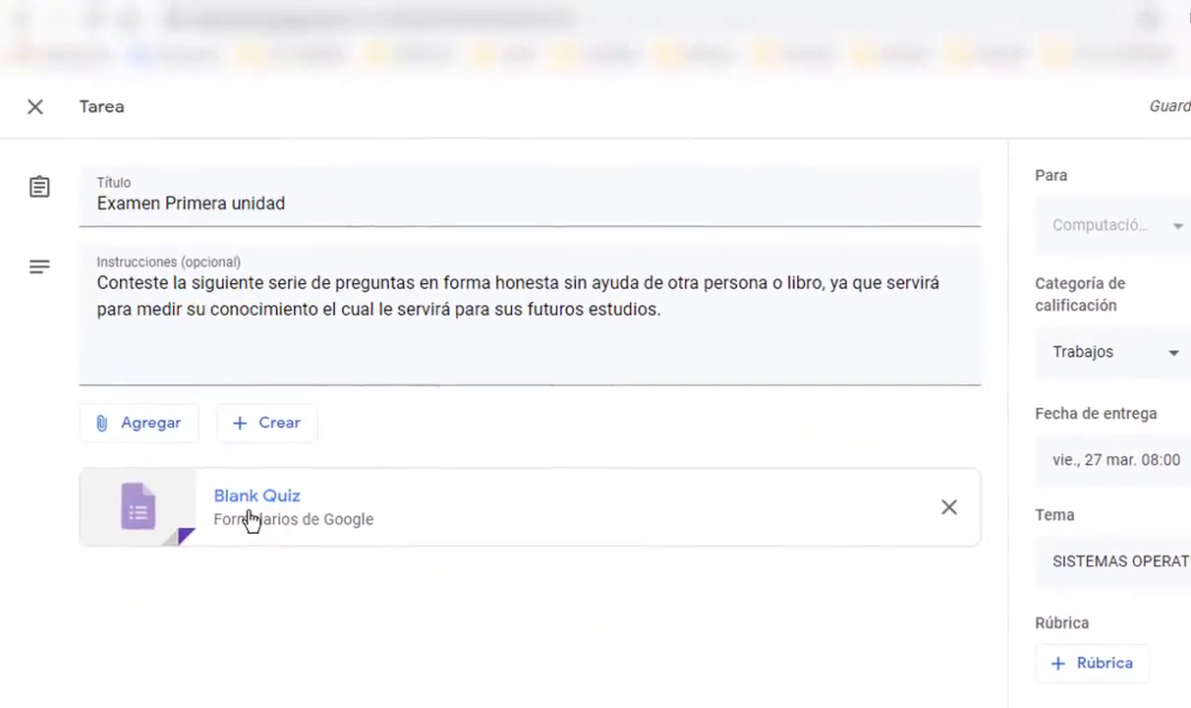
# - Open the attached Blank Quiz in Google Forms and rename the form file as "Examen Primera unidad"
pyautogui.click(250, 518)
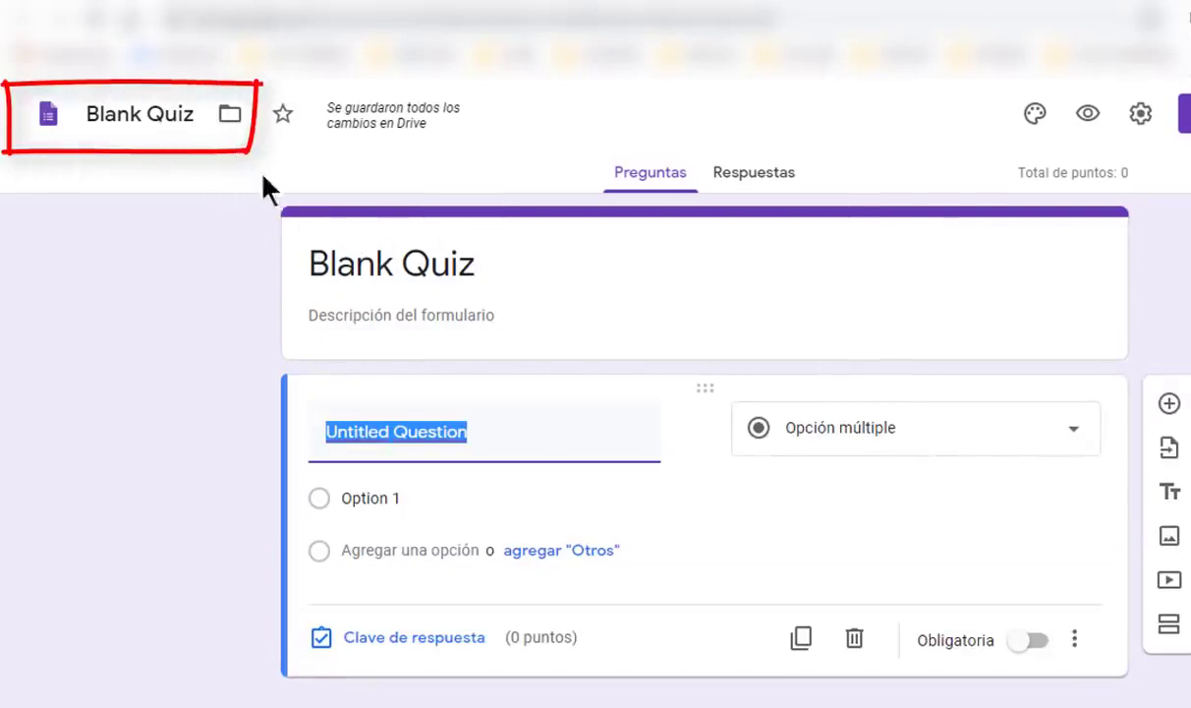
pyautogui.click(194, 116)
pyautogui.moveTo(194, 116); pyautogui.dragTo(88, 115)
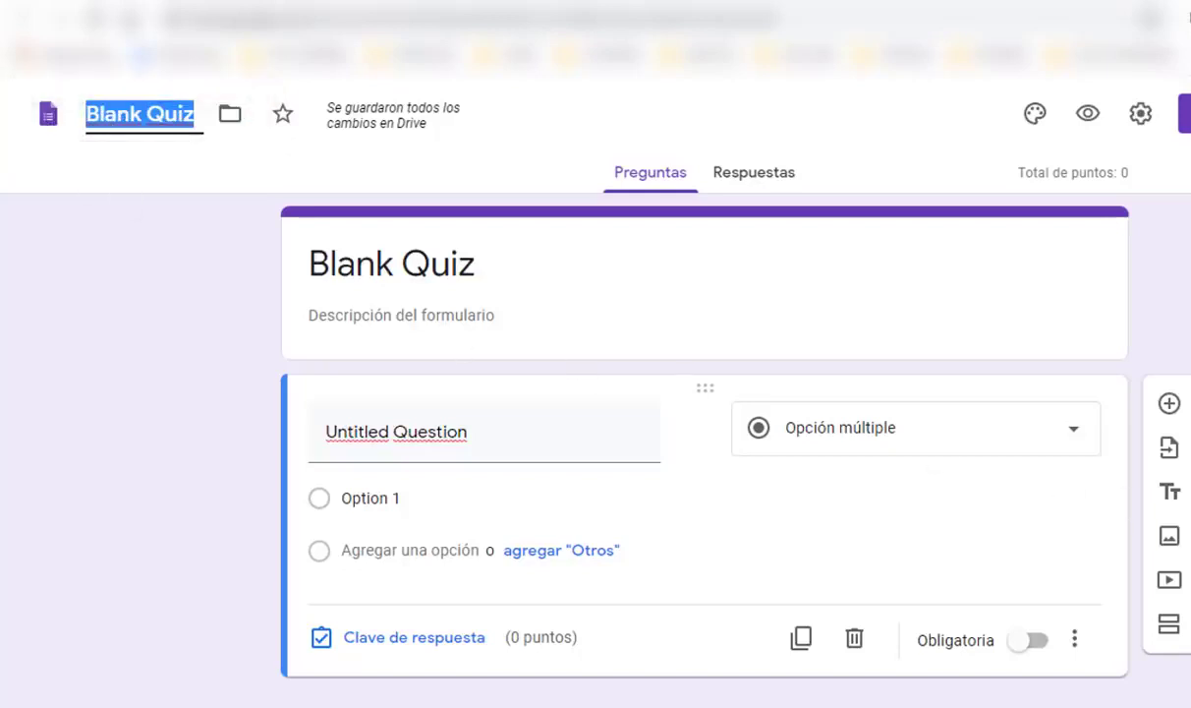
pyautogui.write('E')
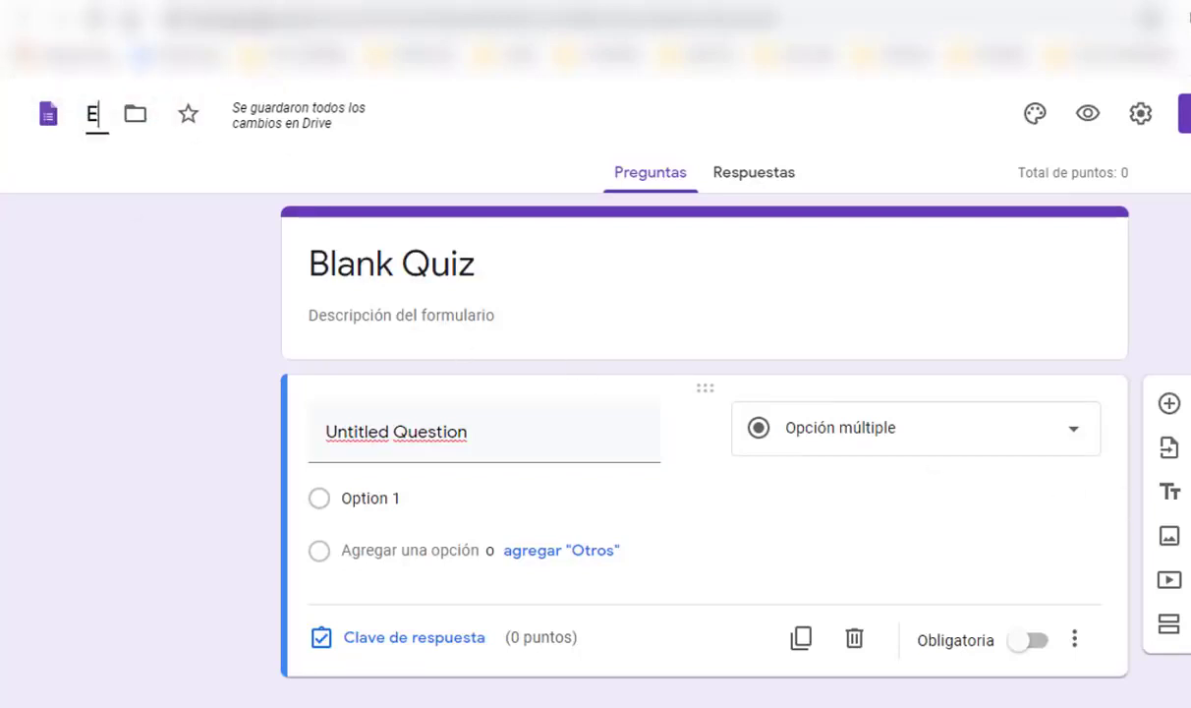
pyautogui.write('xamen Primera unidad')
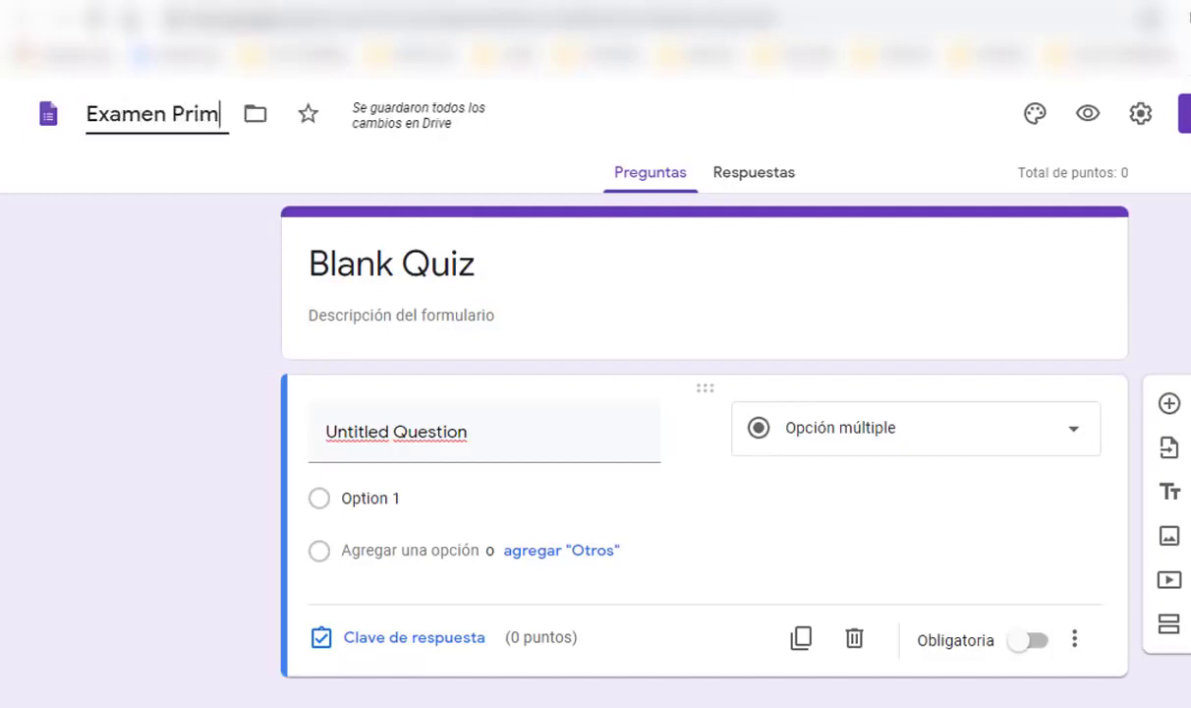
# - Replace the form's heading title with "Examen Primera unidad"
pyautogui.click(313, 219)
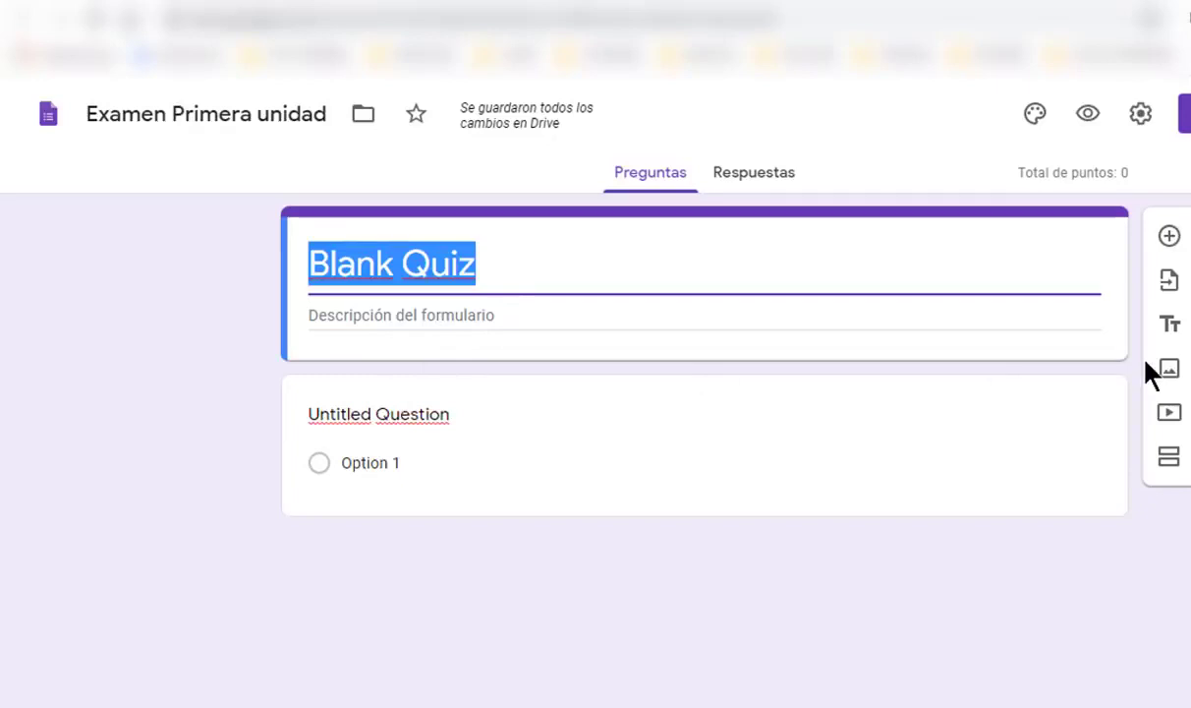
pyautogui.write('Examen Prime')
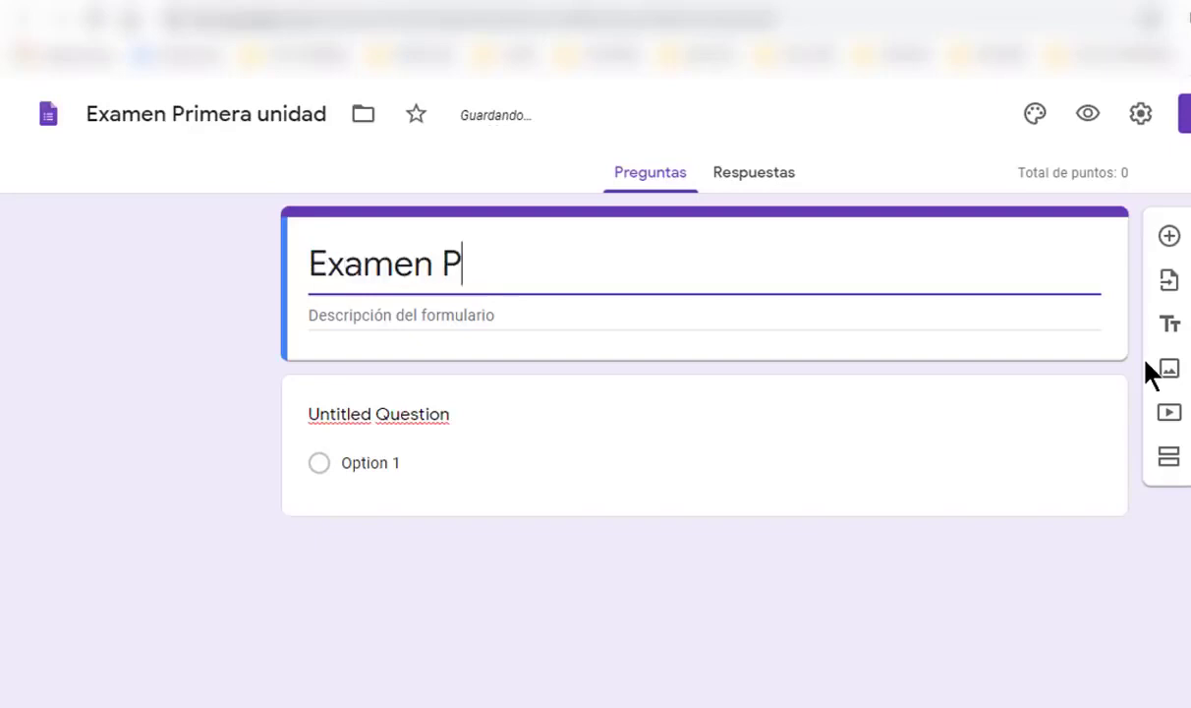
pyautogui.write('ra unidad')
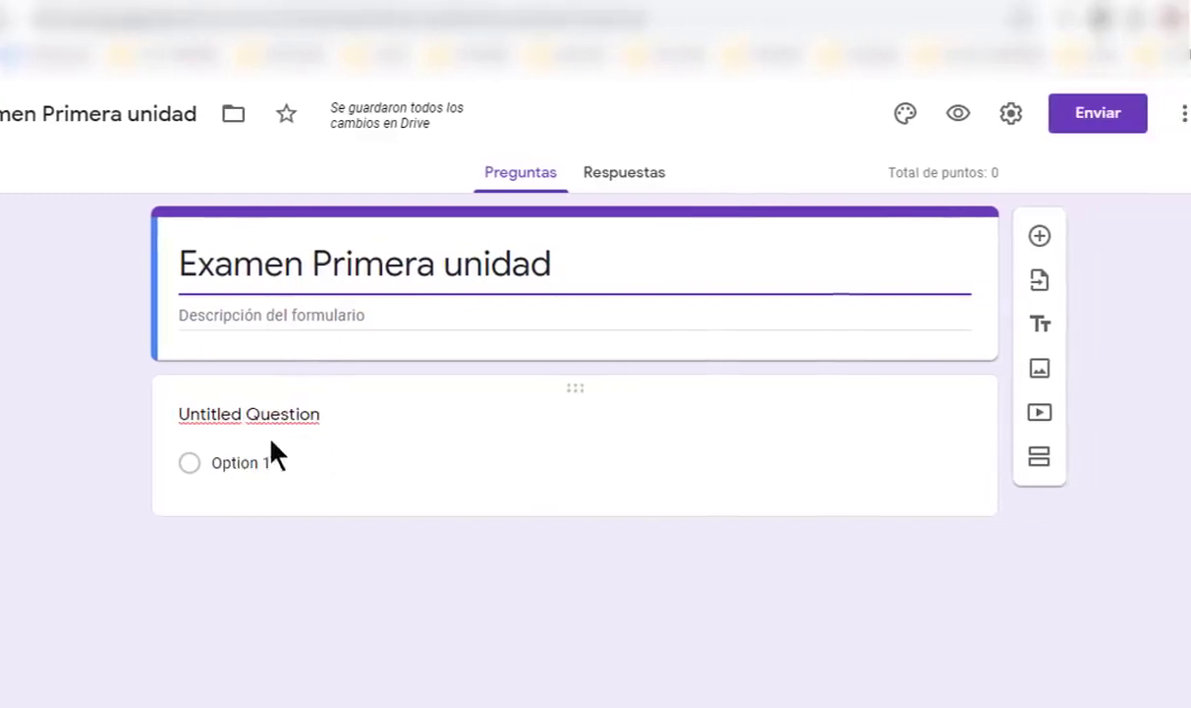
# - Replace the untitled question's text with "Cuantos sistemas operativos existen"
pyautogui.click(298, 412)
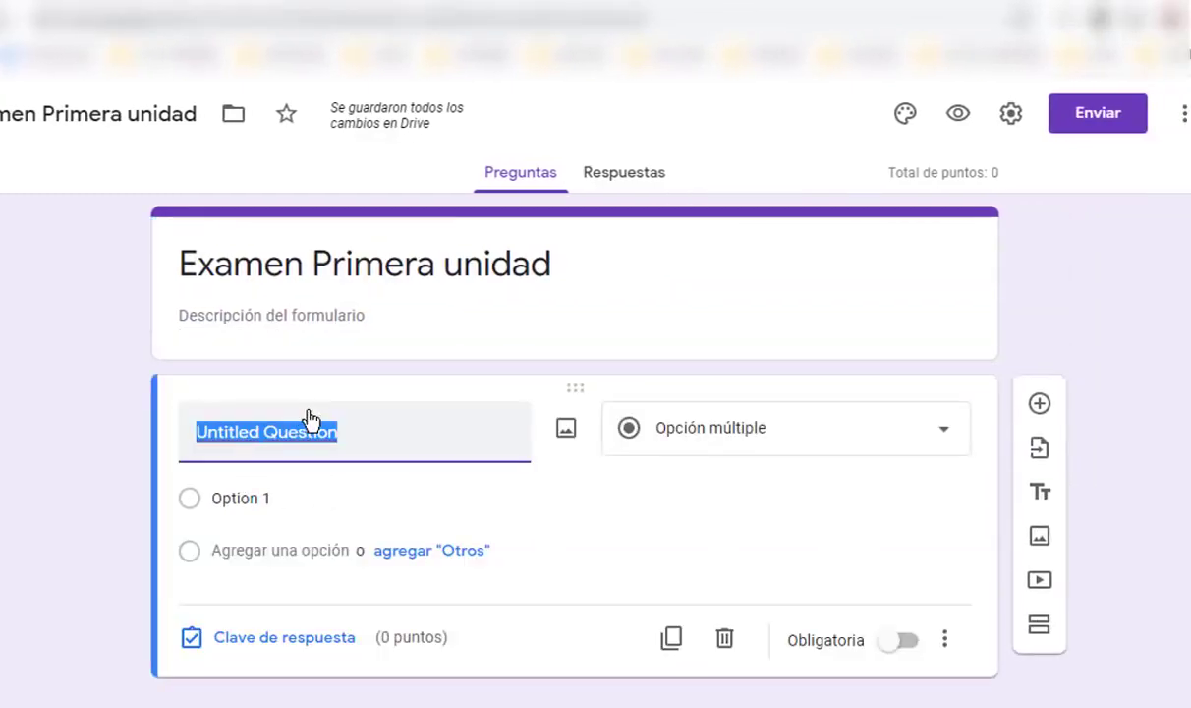
pyautogui.write('Cua')
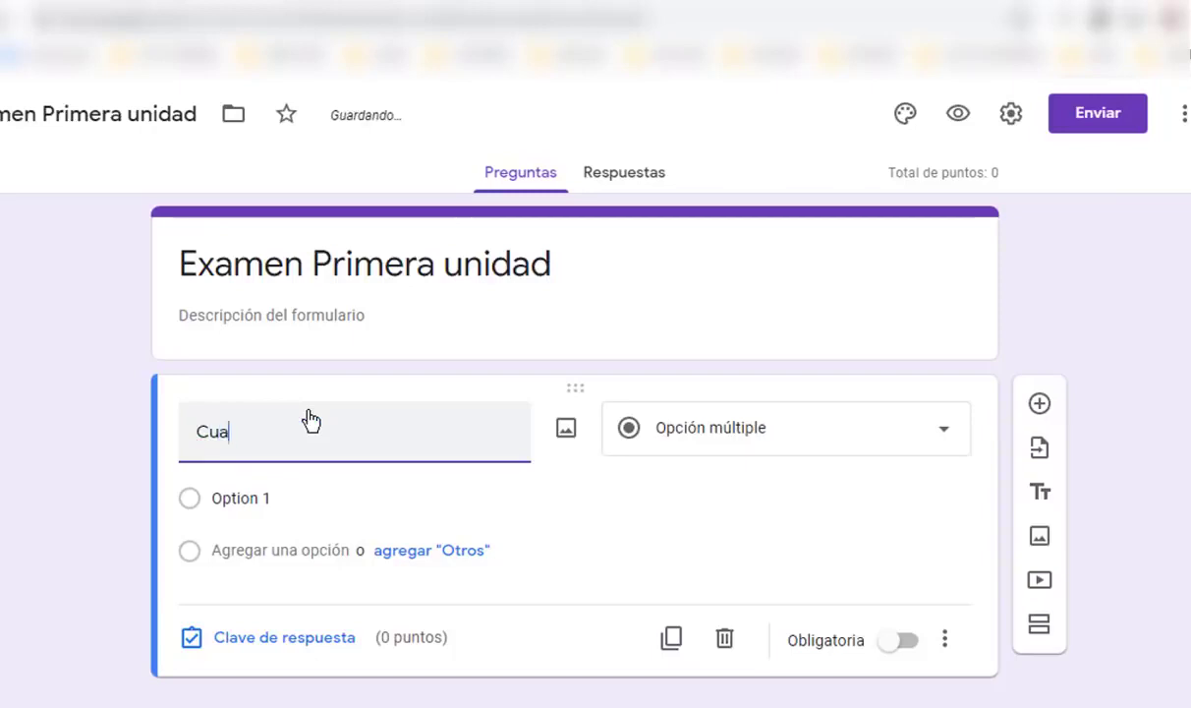
pyautogui.write('ntos sistemas operativos existen')
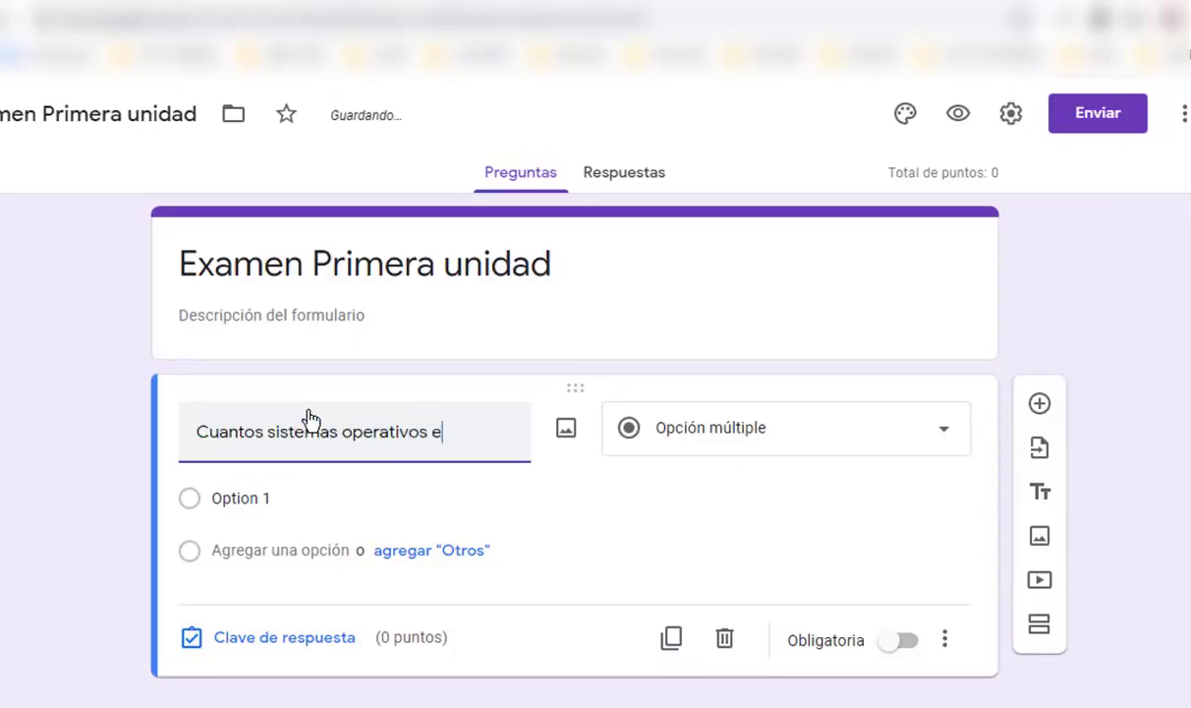
# - Give the operating systems question the three answer options 1, 4 and 7
pyautogui.click(250, 499)
pyautogui.write('1')
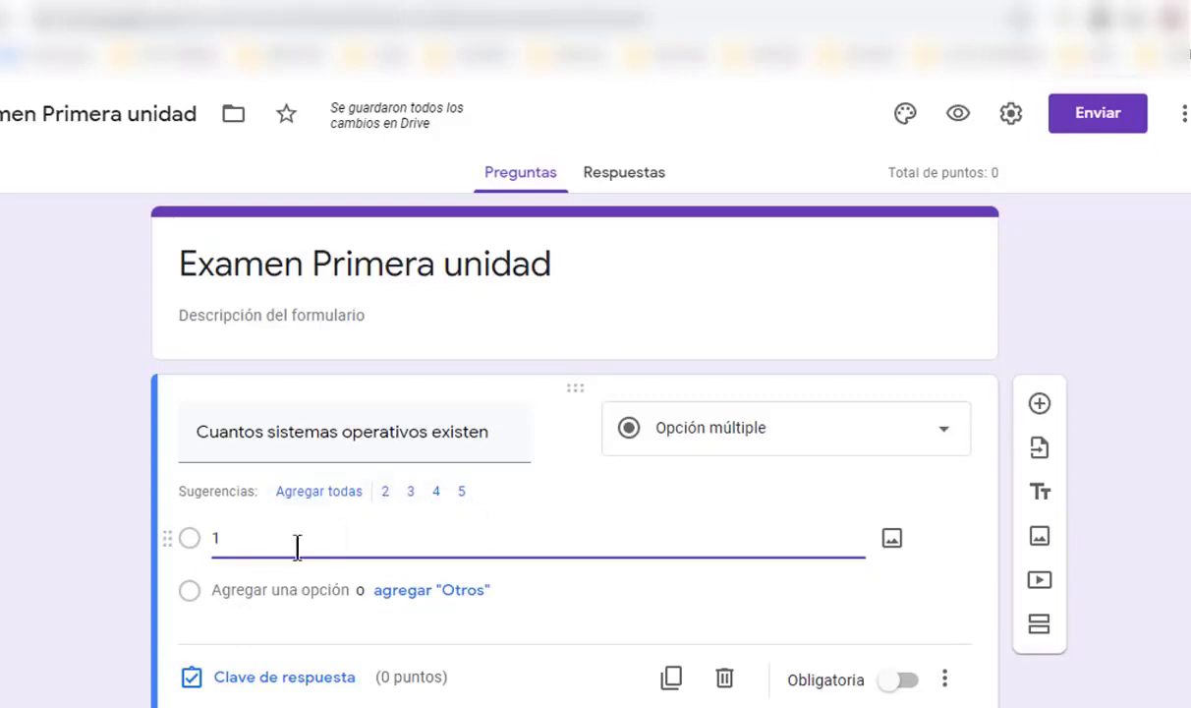
pyautogui.click(229, 591)
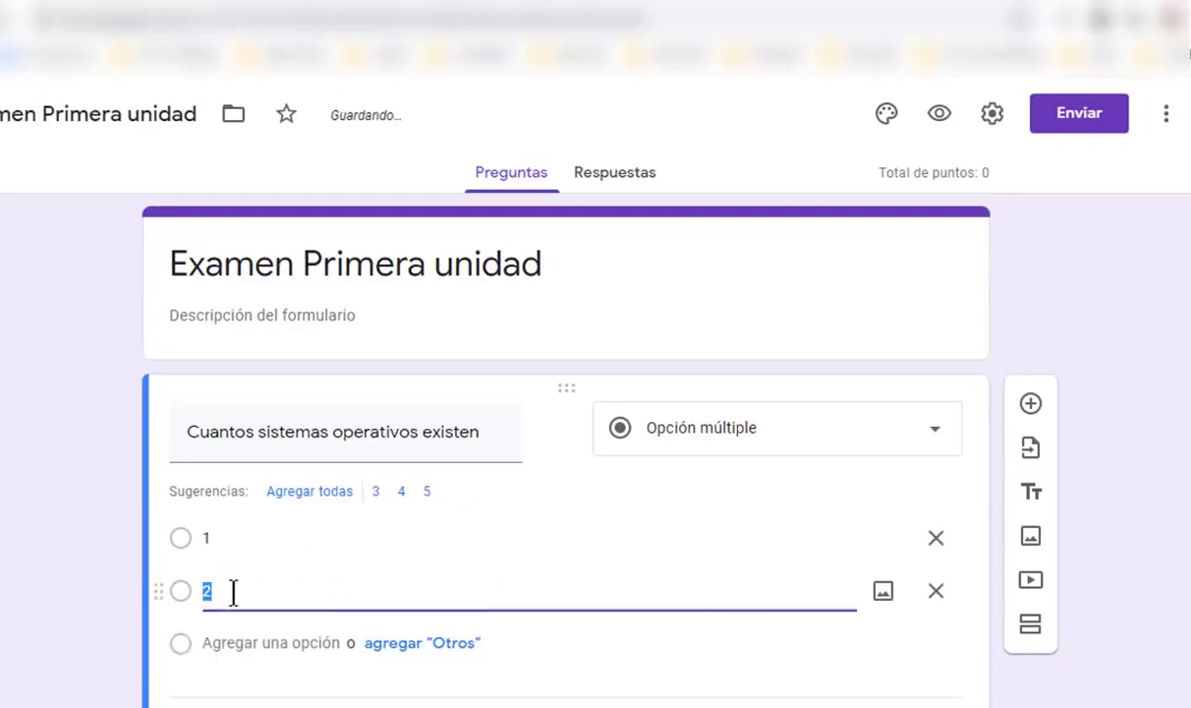
pyautogui.write('4')
pyautogui.click(220, 643)
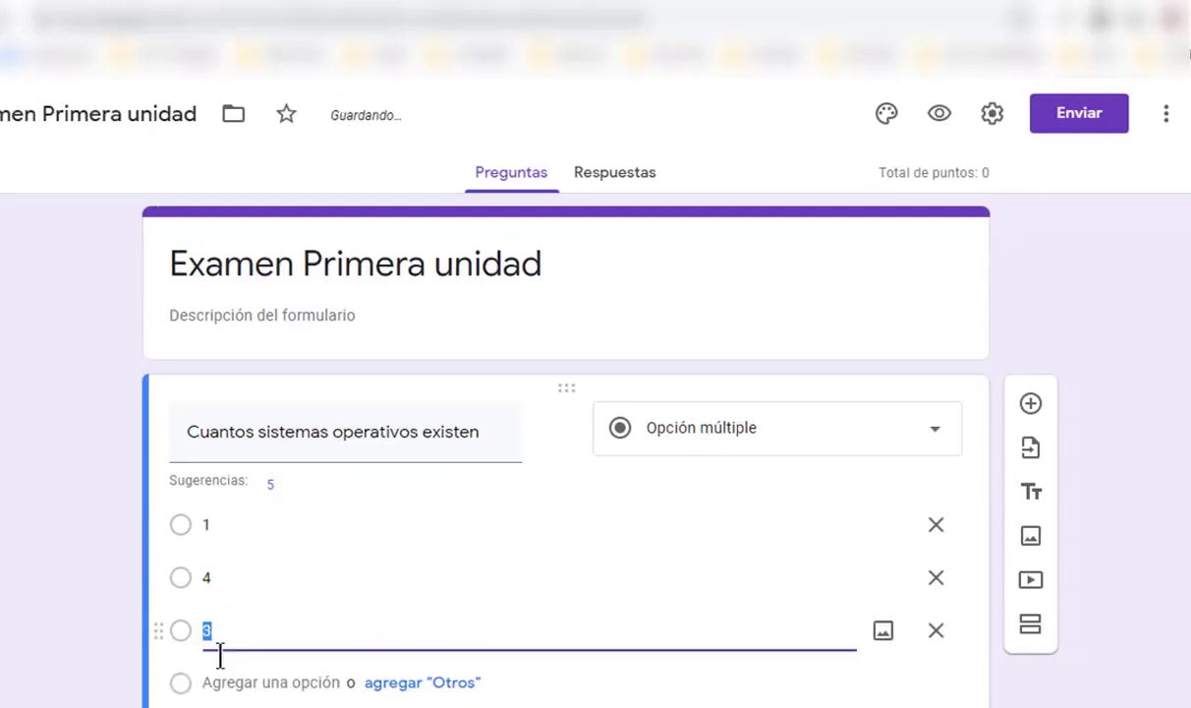
pyautogui.write('7')
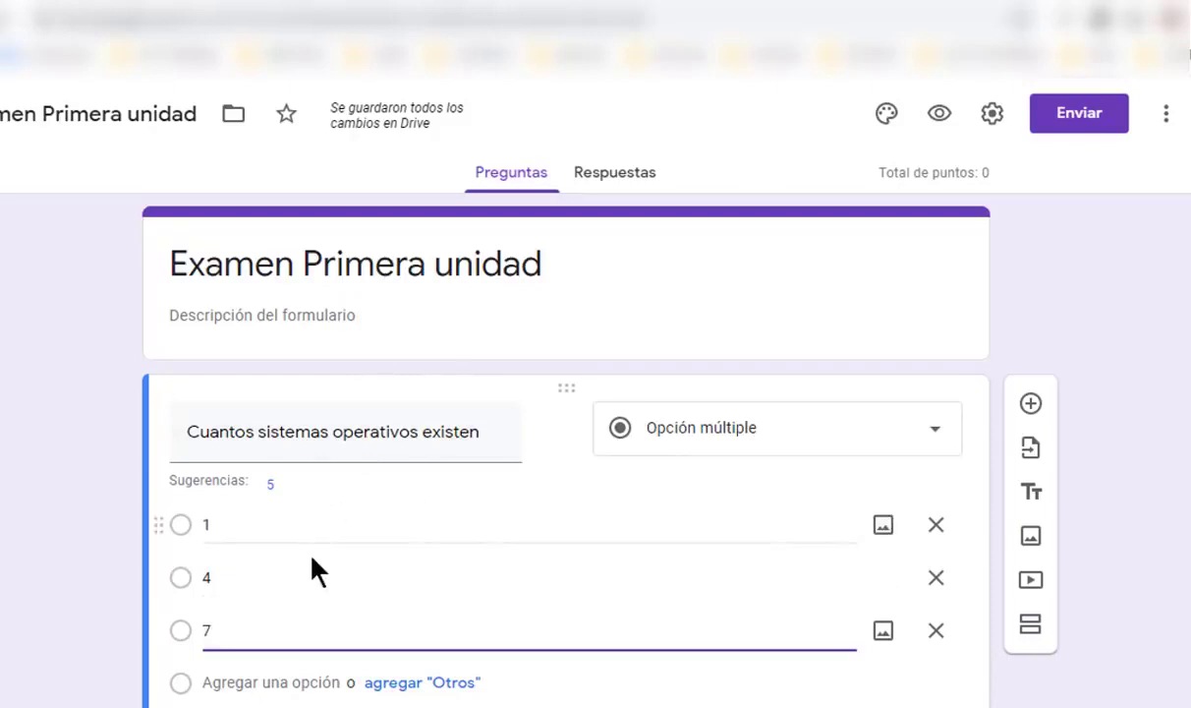
# - In the first question's answer key, mark option 7 as correct and assign the question 5 points
pyautogui.scroll(-1, 310, 567)
pyautogui.scroll(1, 293, 531)
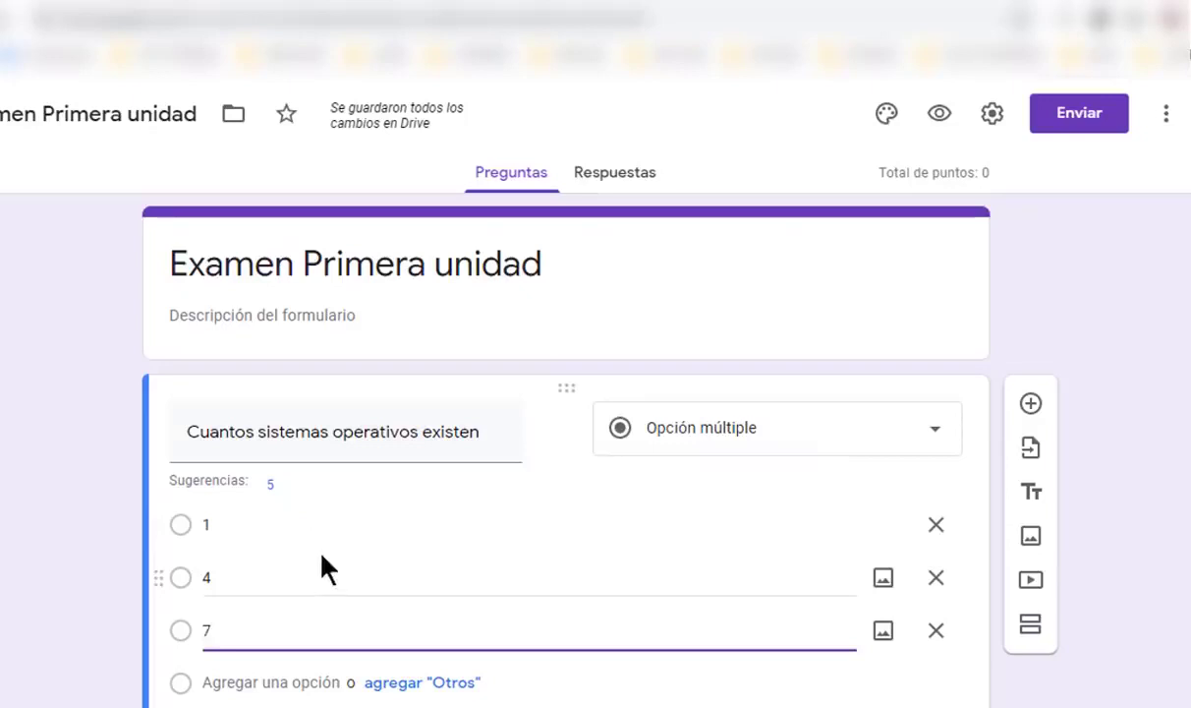
pyautogui.scroll(-1, 315, 585)
pyautogui.scroll(-1, 320, 590)
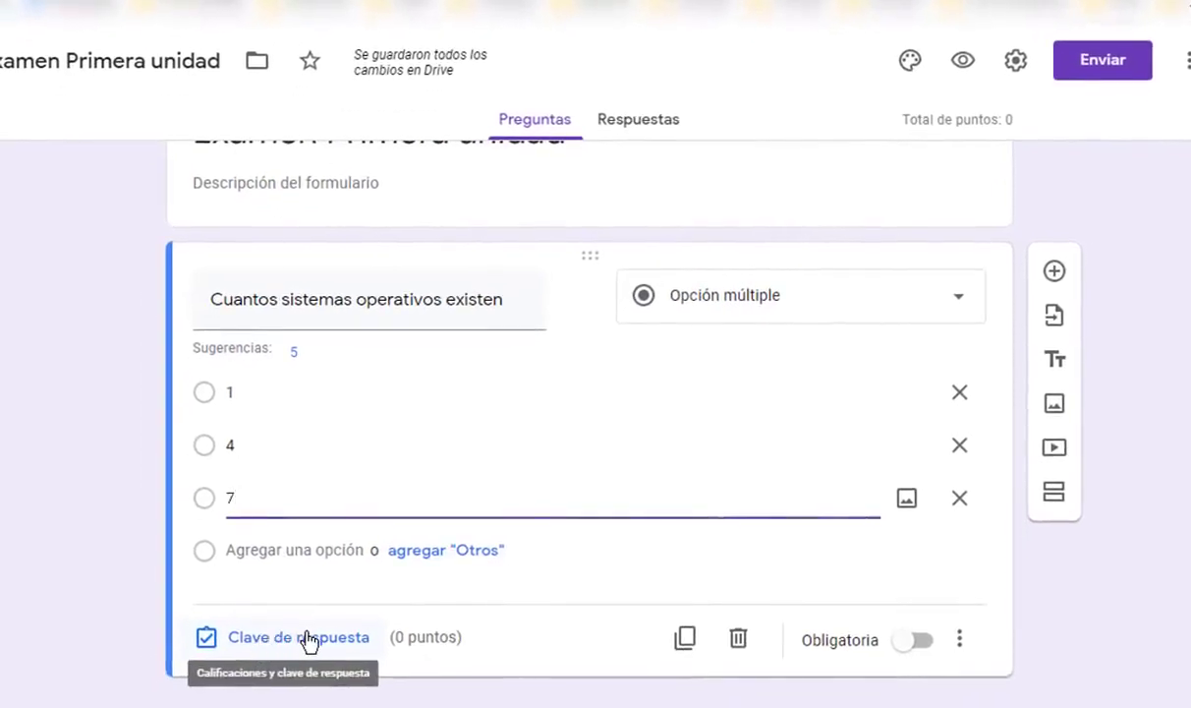
pyautogui.click(308, 639)
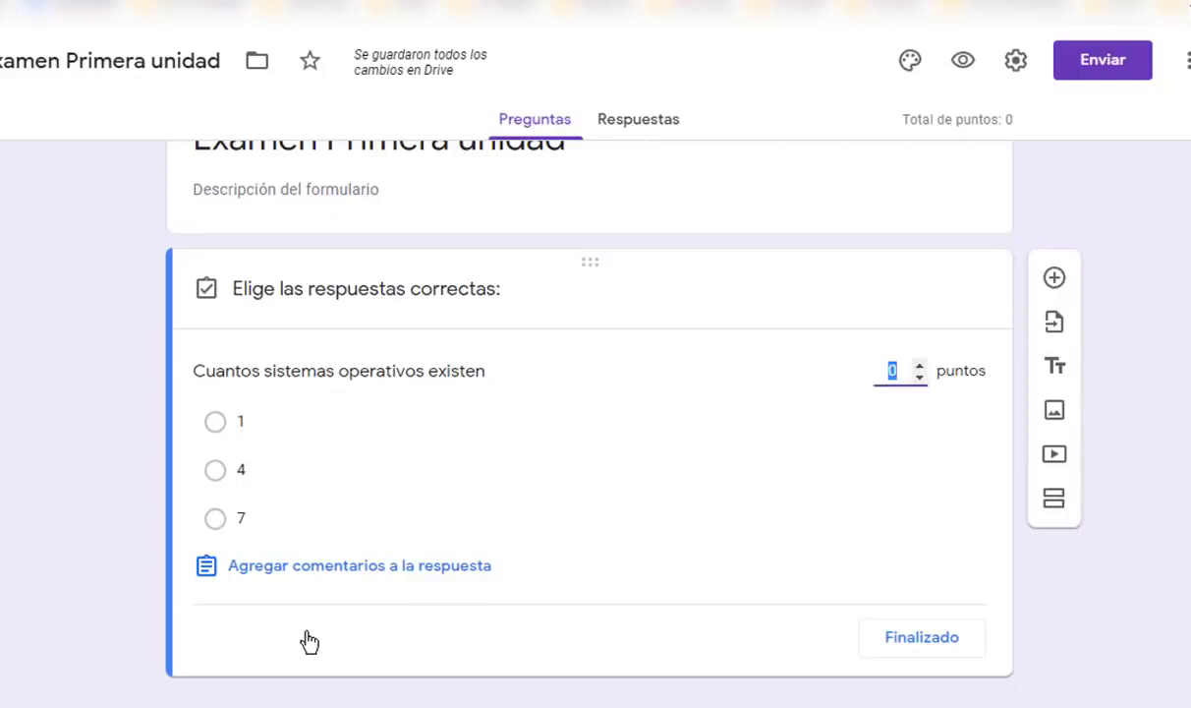
pyautogui.click(216, 521)
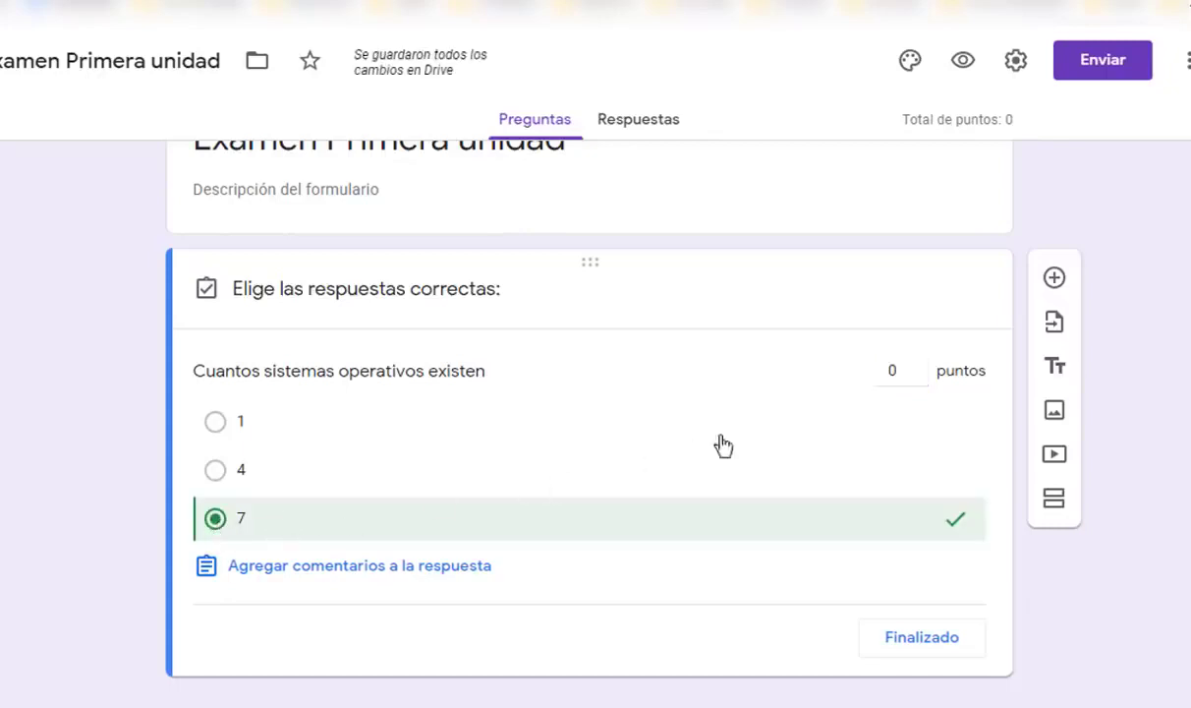
pyautogui.click(906, 372)
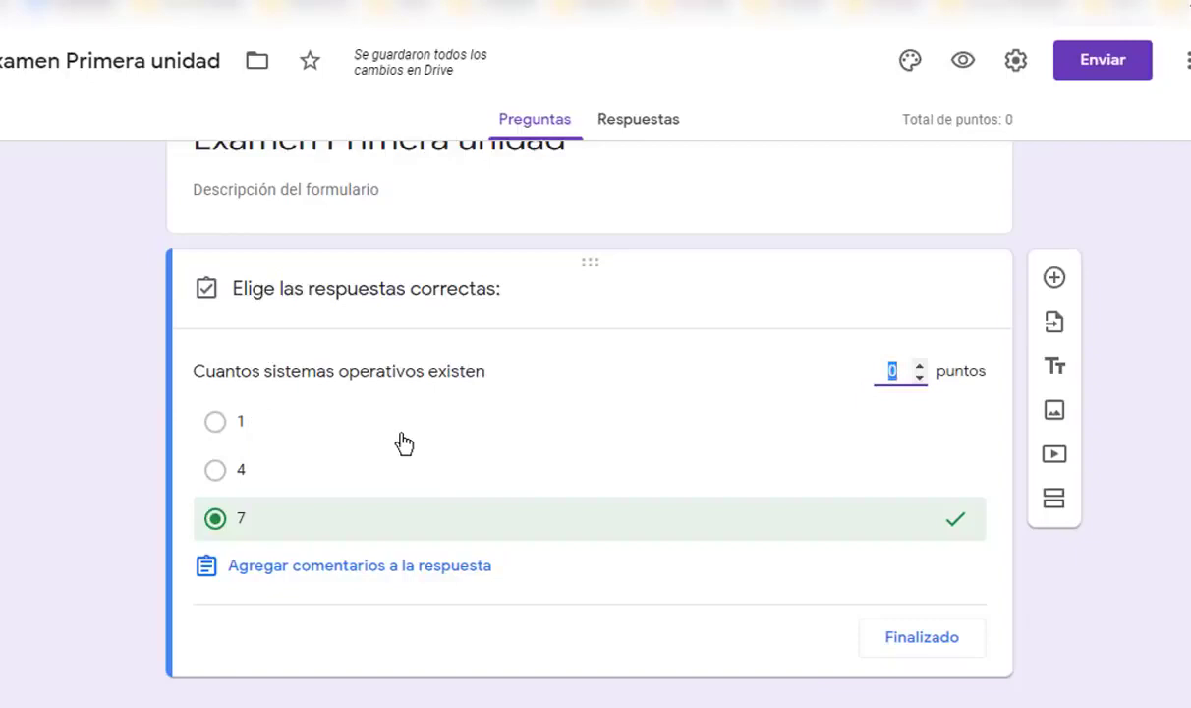
pyautogui.write('5')
# - Save the incorrect-answer feedback "Según lo visto en clase, en el libro XX página 23" and finish the first question's answer key
pyautogui.click(341, 568)
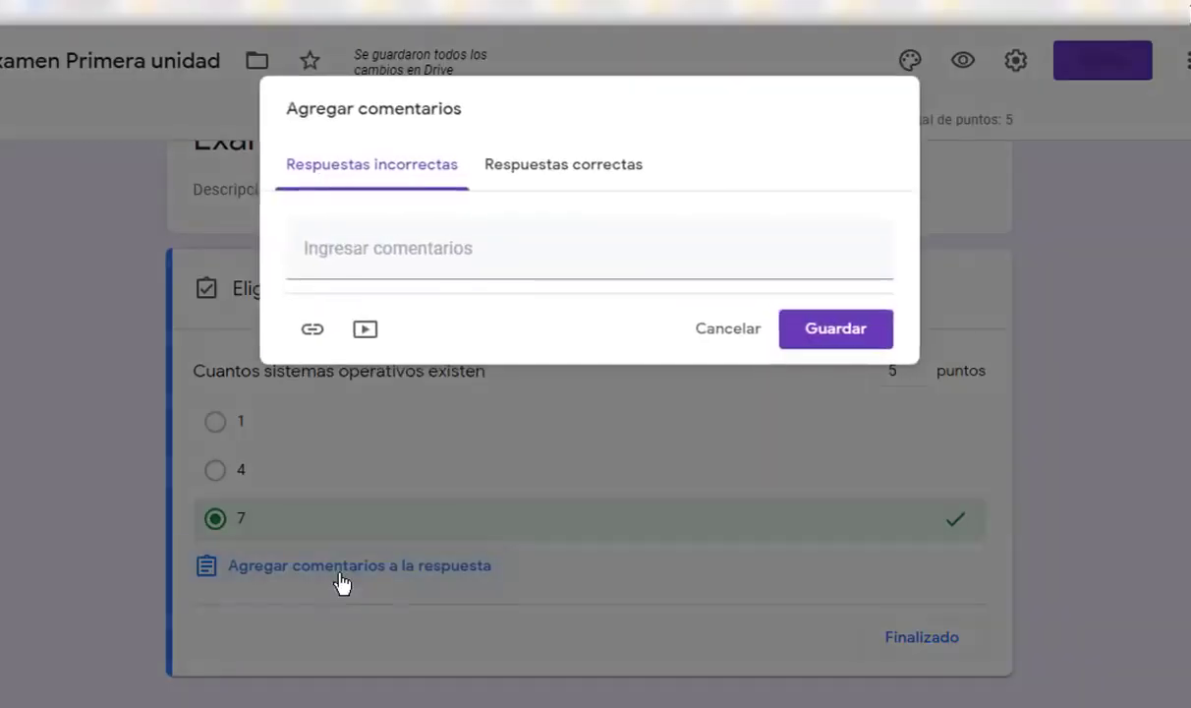
pyautogui.click(363, 254)
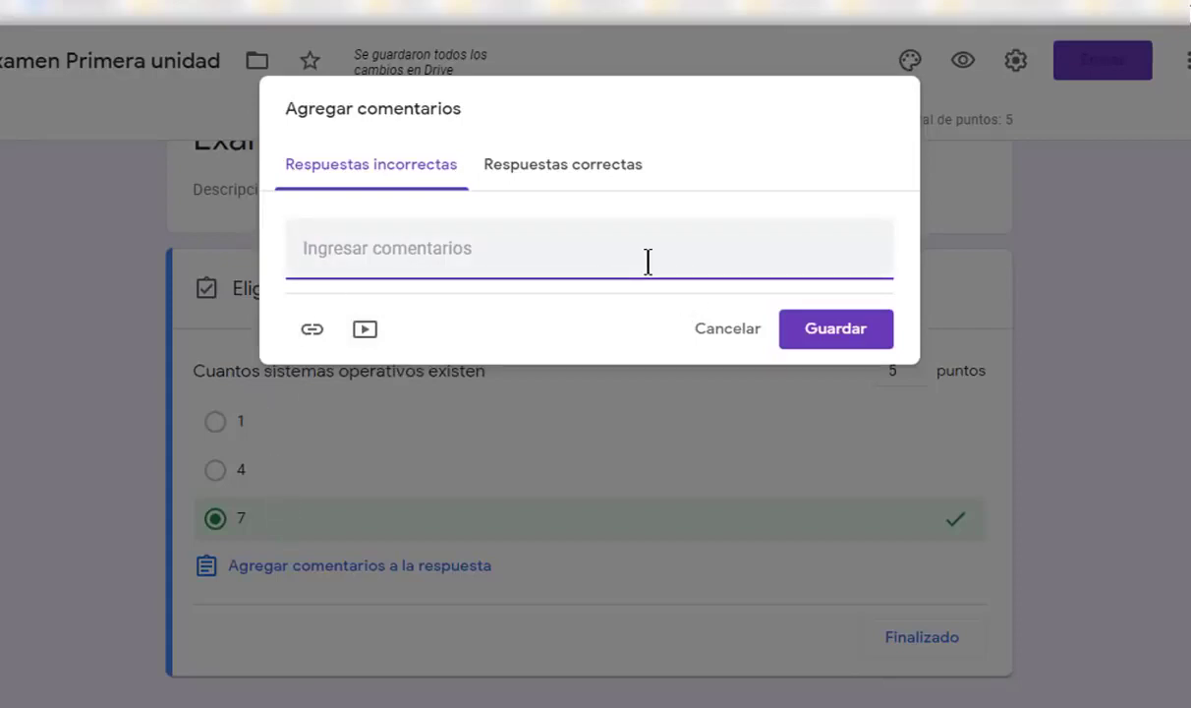
pyautogui.write('Según')
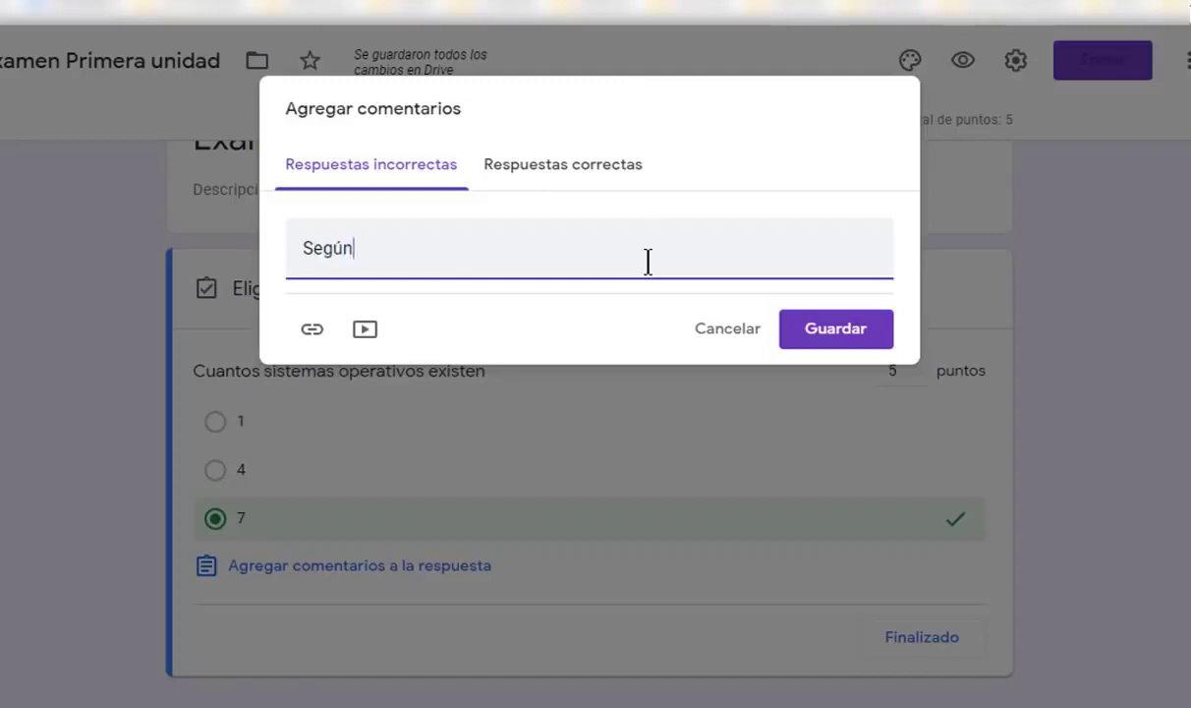
pyautogui.write(' lo visto en')
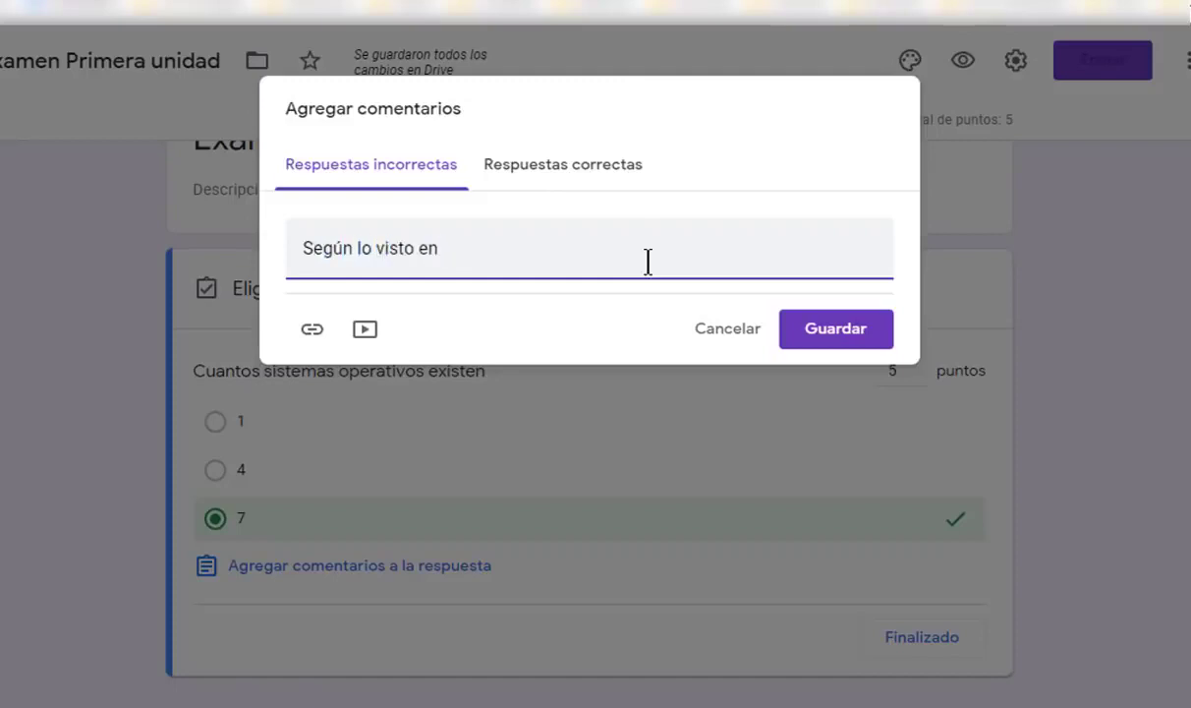
pyautogui.write(' clase, en el libro ')
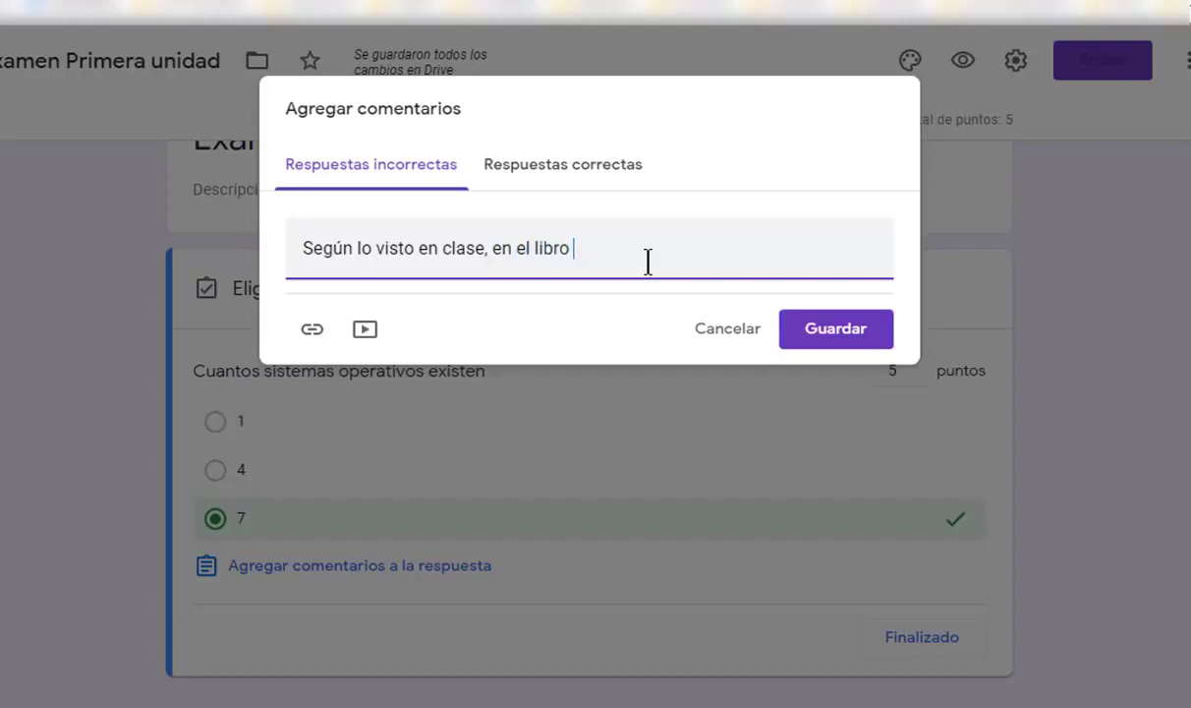
pyautogui.write('XX pági')
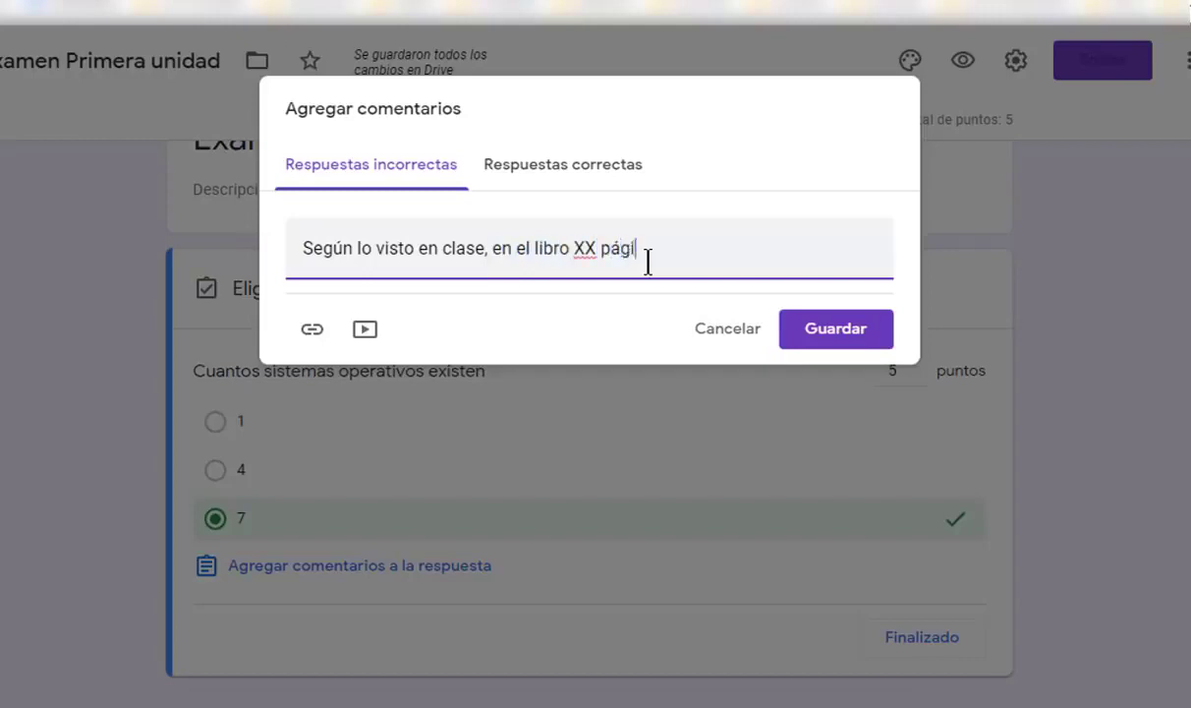
pyautogui.write('na 23')
pyautogui.click(843, 332)
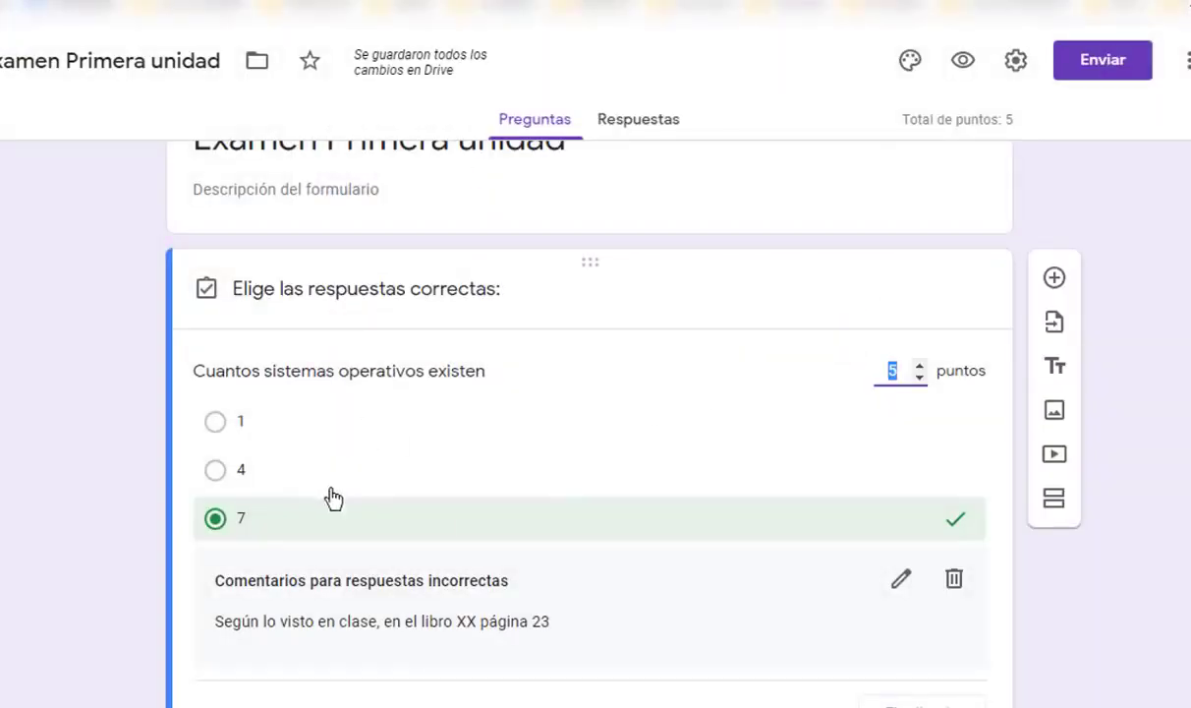
pyautogui.scroll(1, 370, 481)
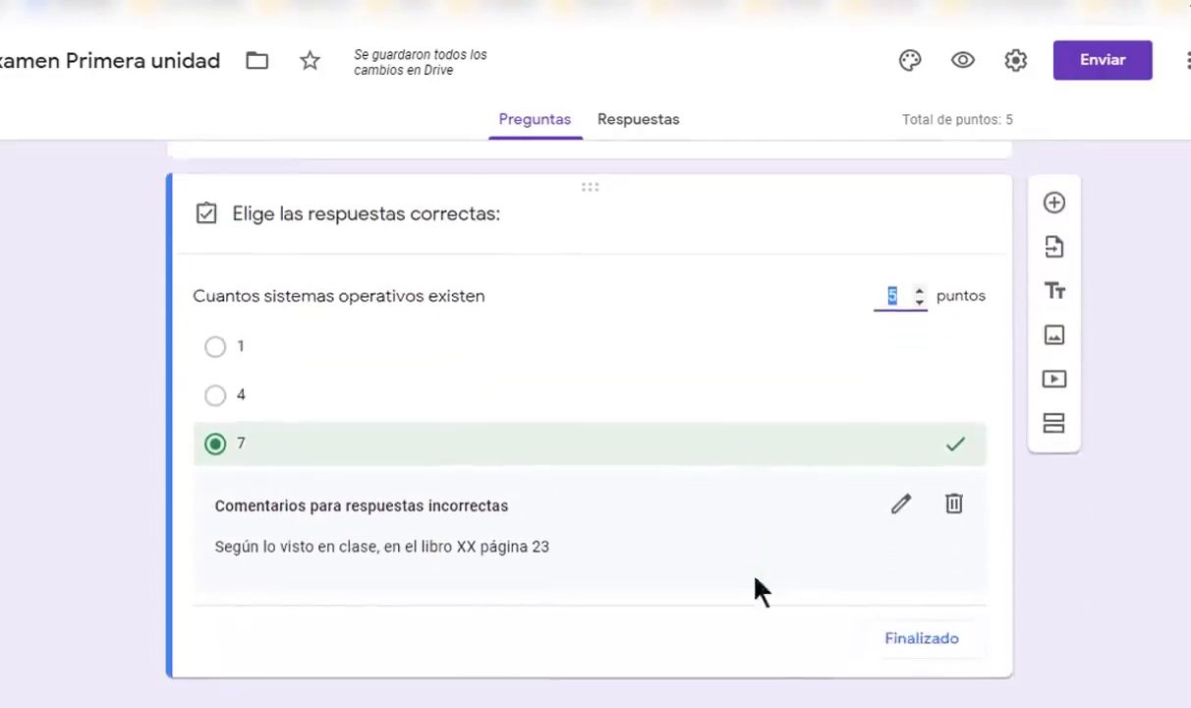
pyautogui.press('Return')
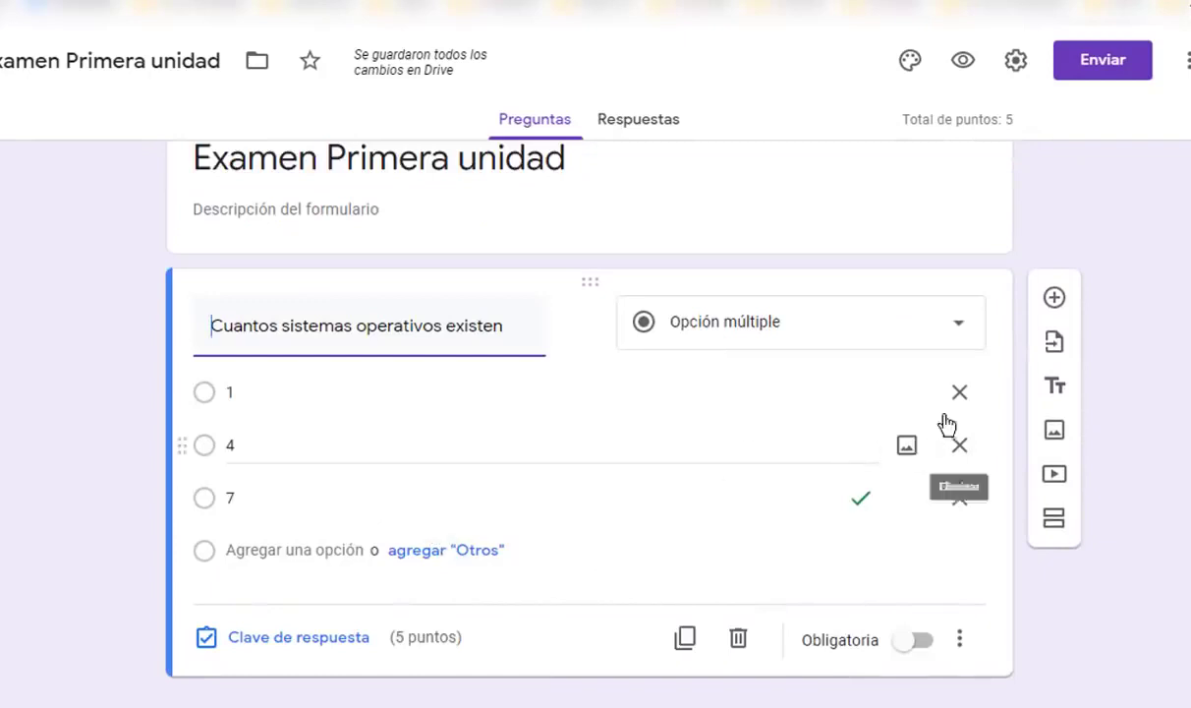
# - Add a second question with the text "Seleccione los dispositivos que utilizan android"
pyautogui.click(1054, 297)
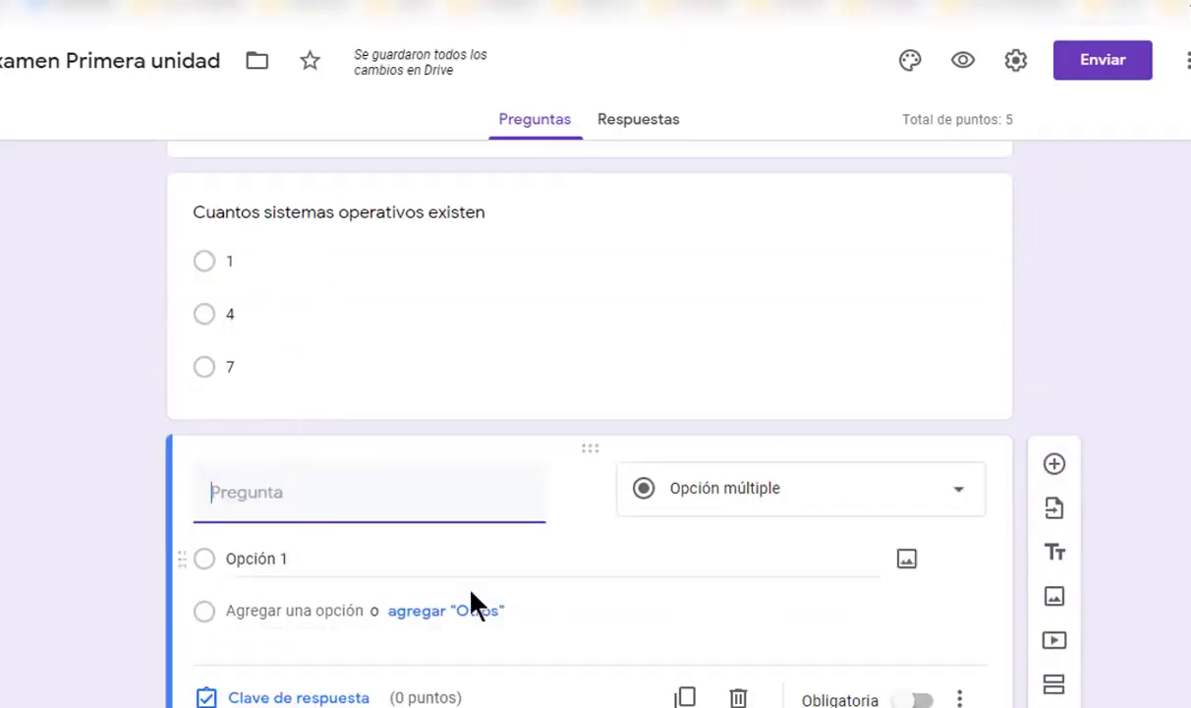
pyautogui.scroll(-1, 478, 606)
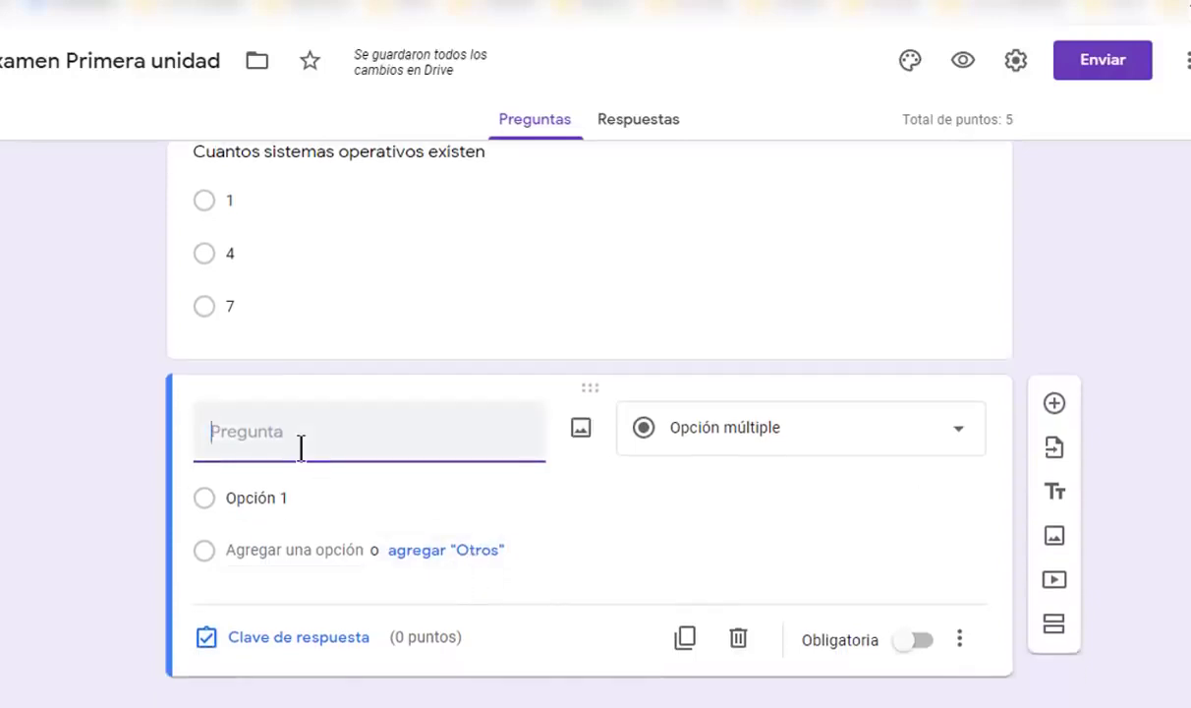
pyautogui.write('Selecci')
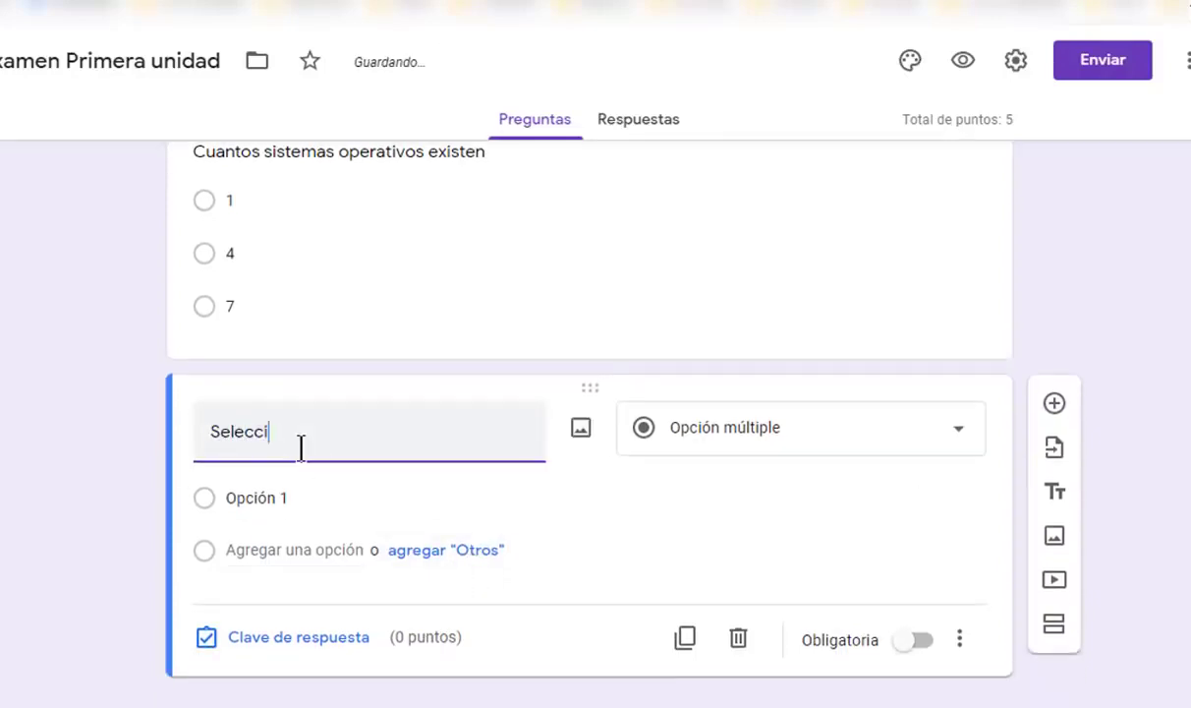
pyautogui.write('one los dispositiv')
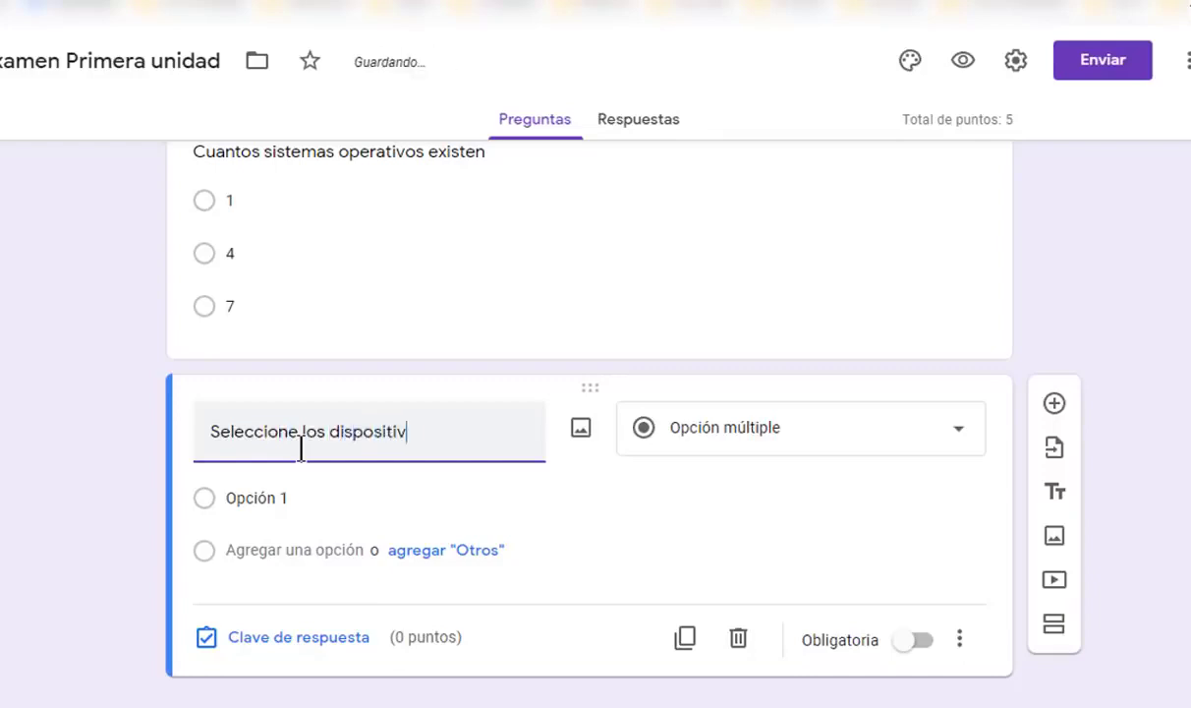
pyautogui.write('os que uti')
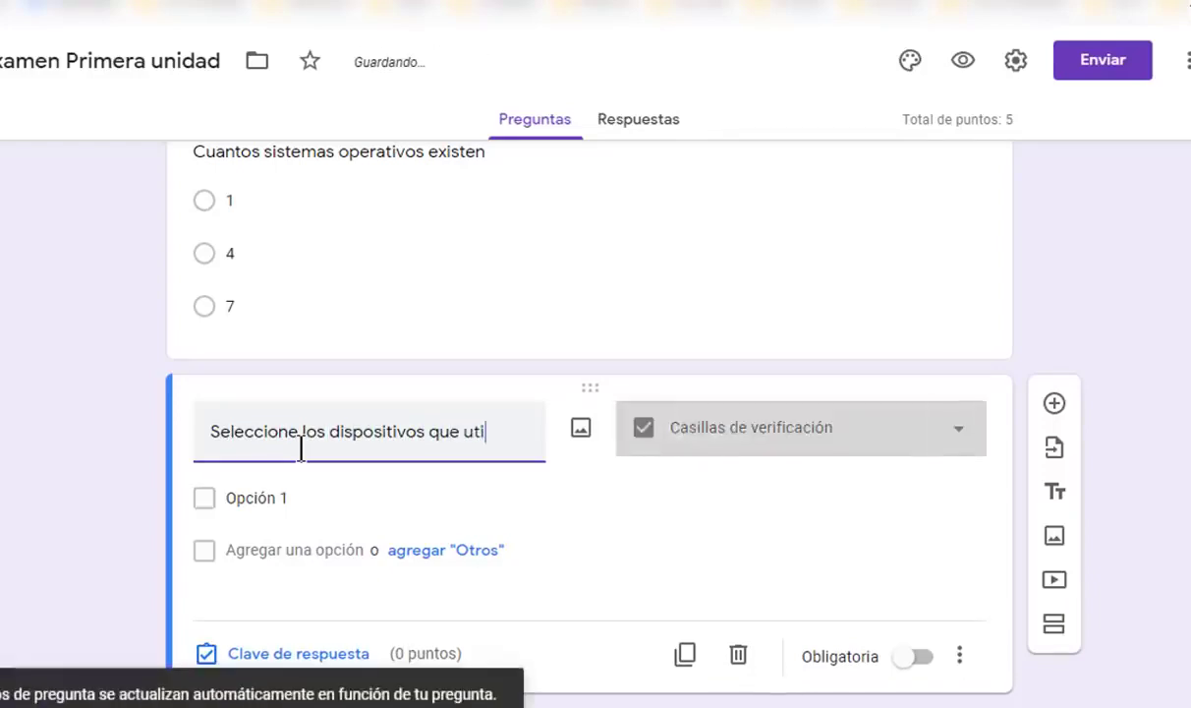
pyautogui.write('lizan android')
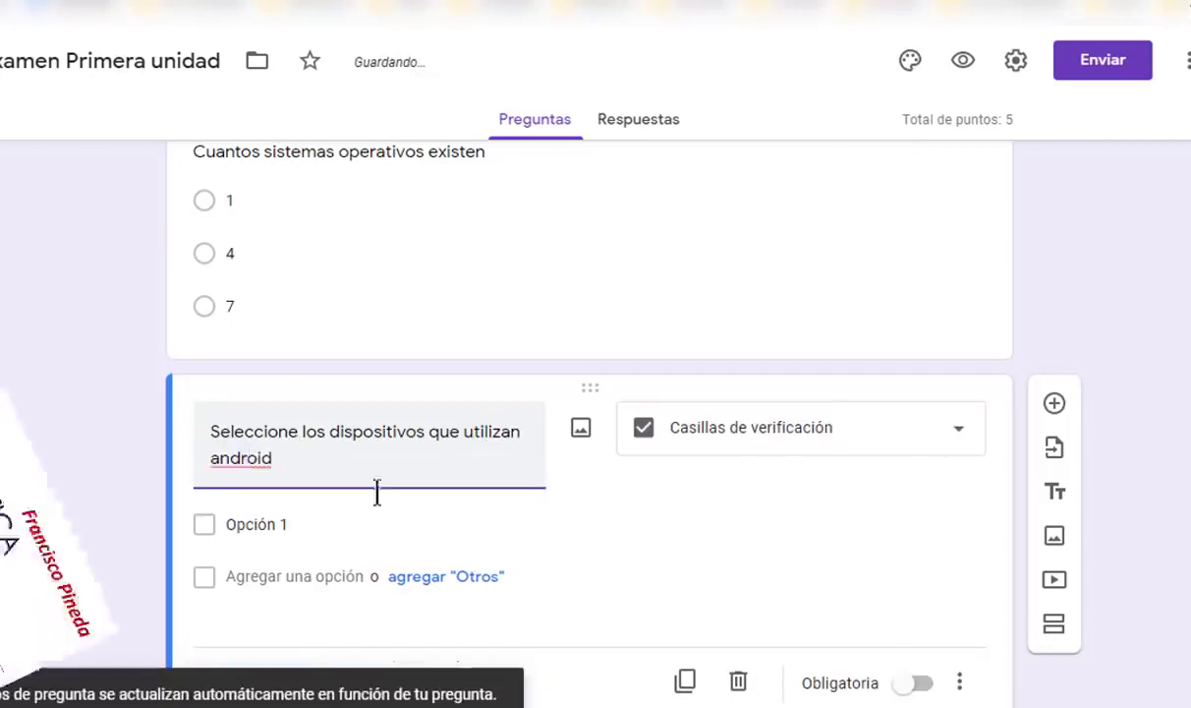
pyautogui.scroll(2, 762, 472)
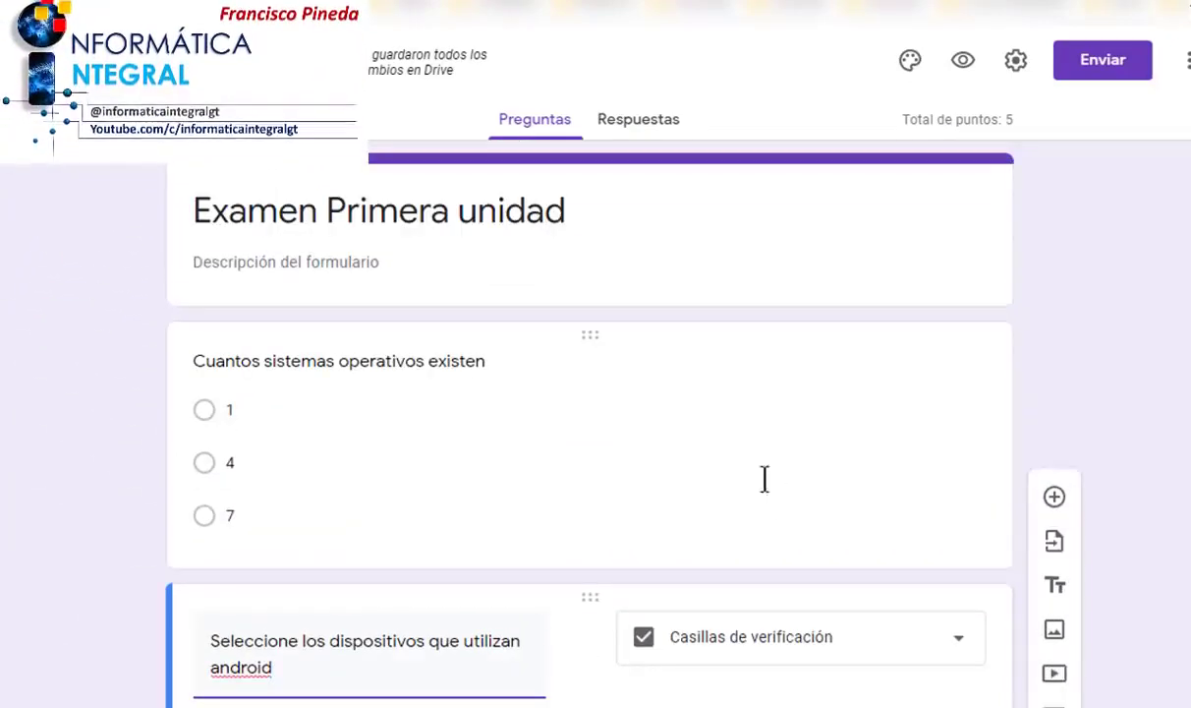
# - Choose Casillas de verificación as the answer type for the Android devices question
pyautogui.scroll(-1, 765, 478)
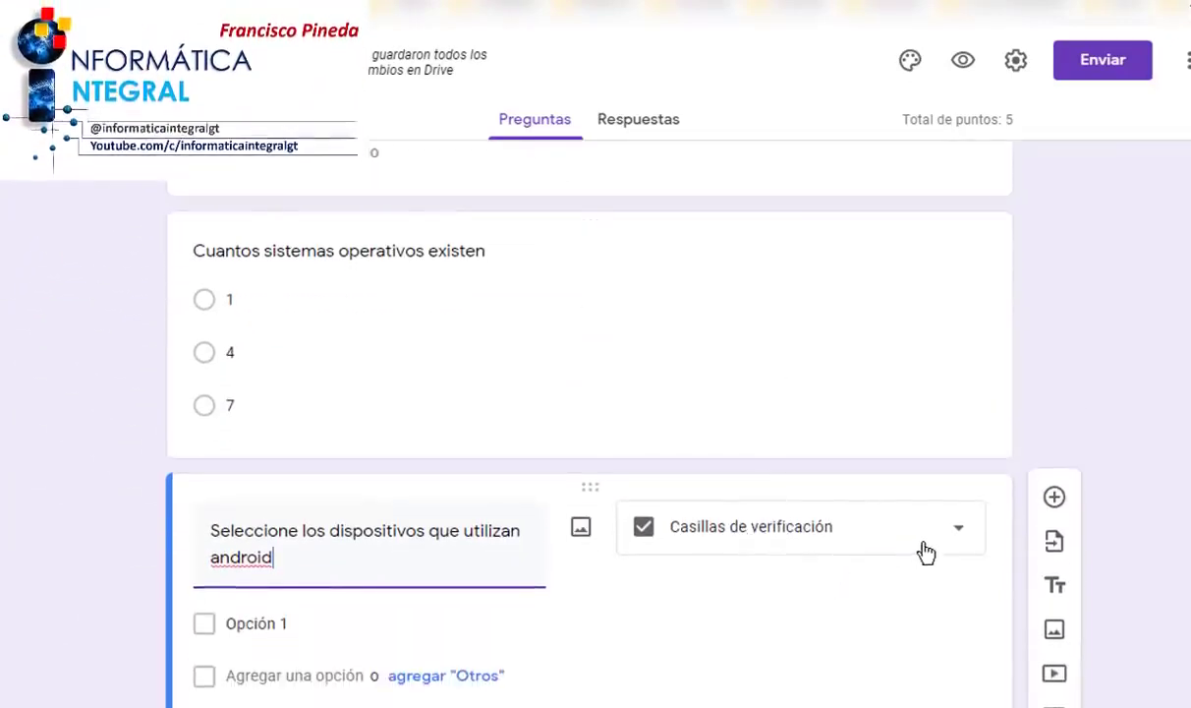
pyautogui.click(926, 553)
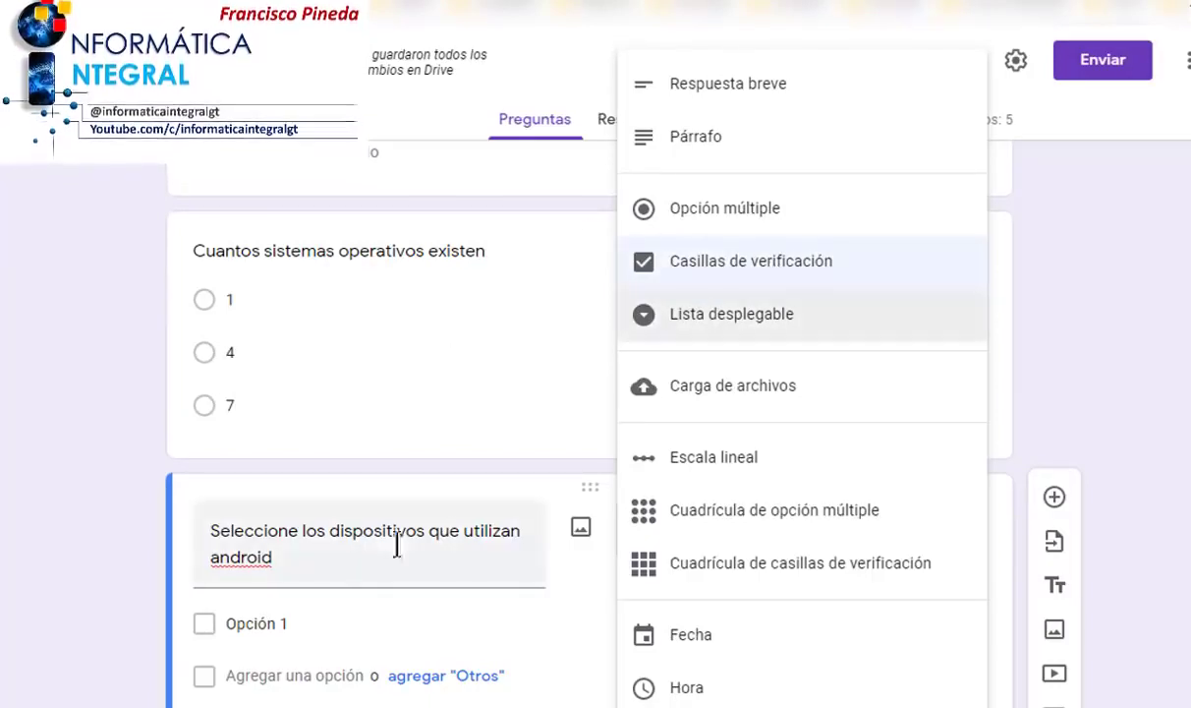
pyautogui.click(691, 280)
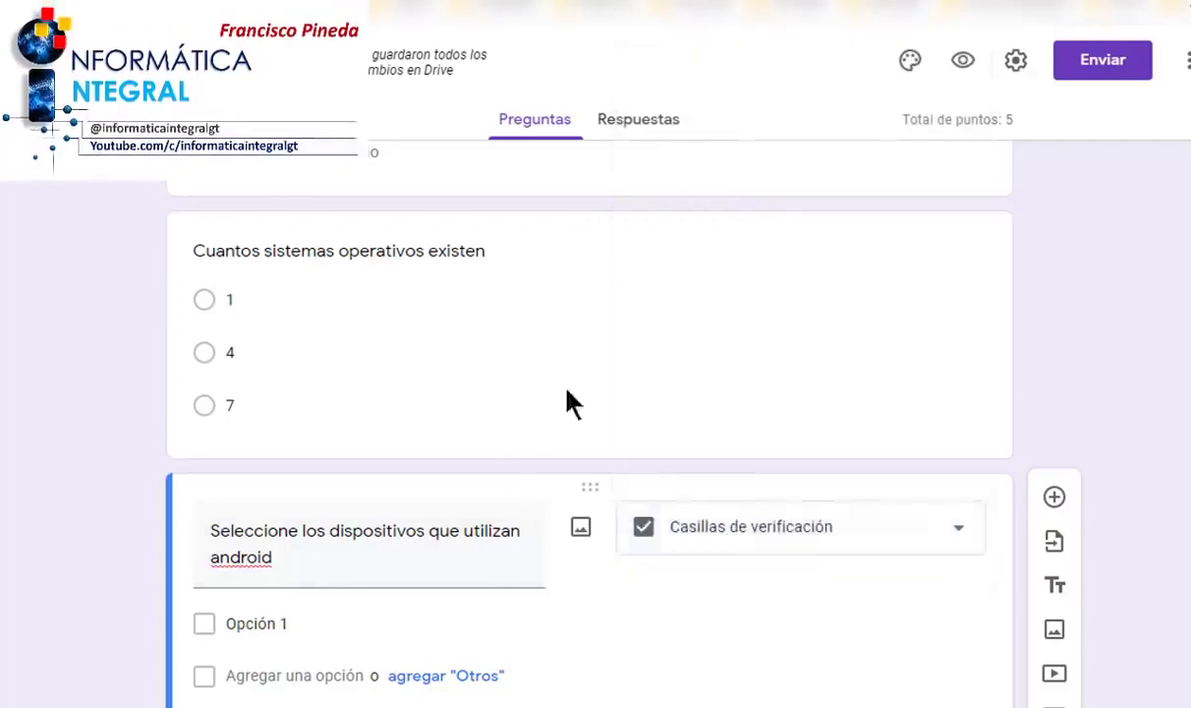
# - Give the Android devices question the four answer options Laptop, Iphone, Tablet and Celular Marca XX
pyautogui.scroll(-1, 566, 399)
pyautogui.click(227, 515)
pyautogui.write('La')
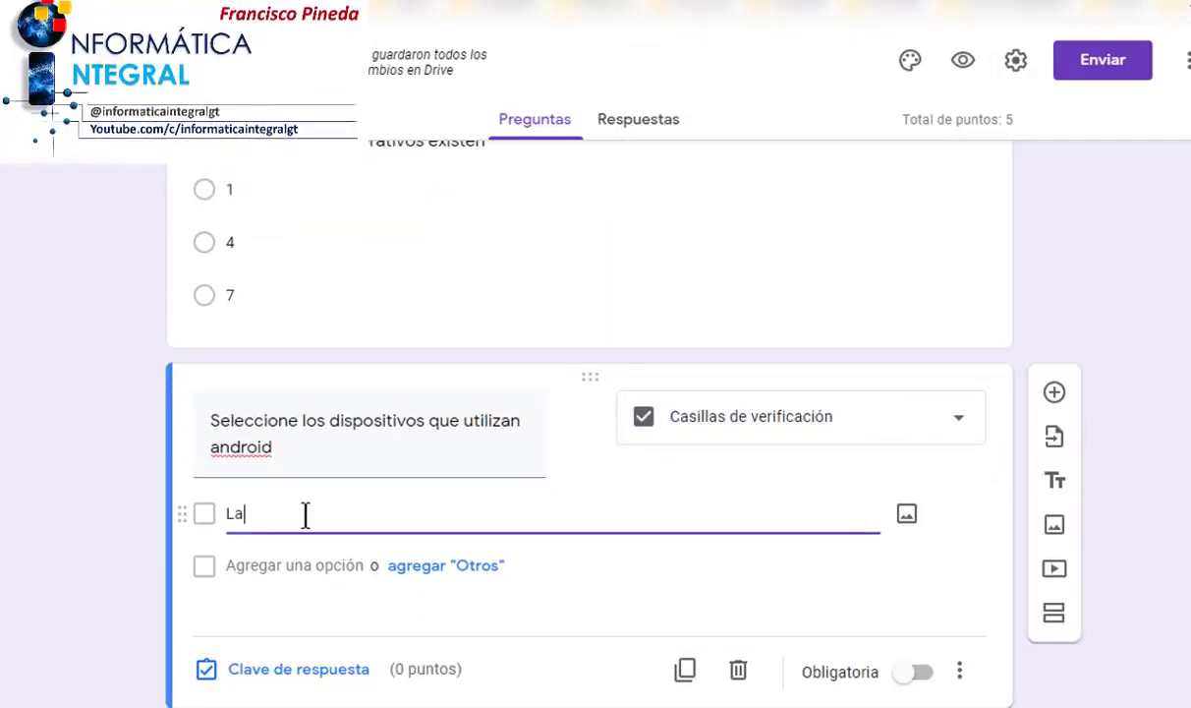
pyautogui.write('ptop')
pyautogui.press('Return')
pyautogui.write('Ih')
pyautogui.press('BackSpace')
pyautogui.write('phone')
pyautogui.press('Return')
pyautogui.write('Tablet')
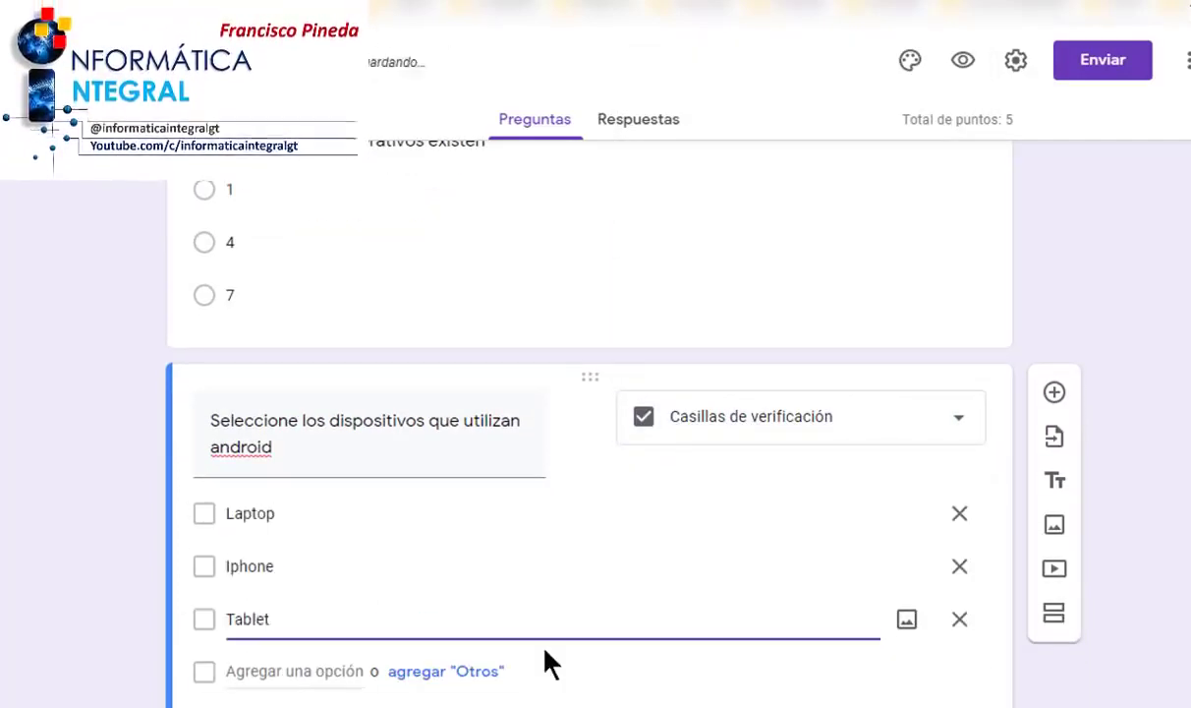
pyautogui.press('Return')
pyautogui.write('Celular')
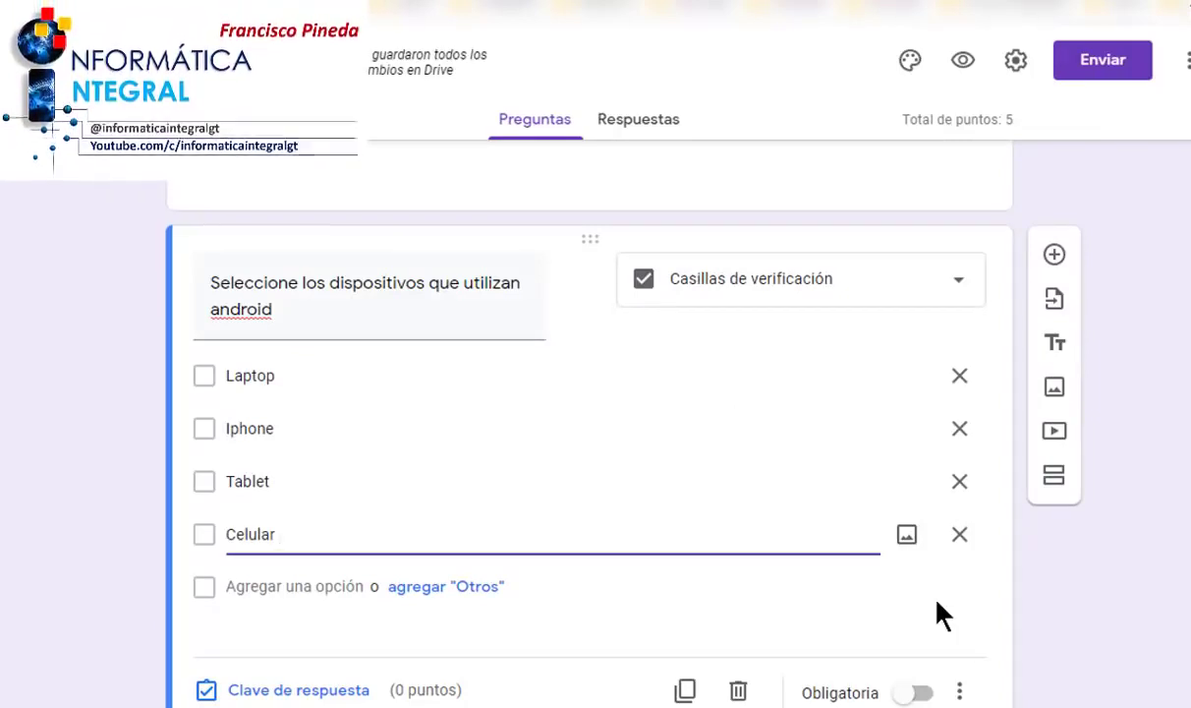
pyautogui.write(' Marca XX')
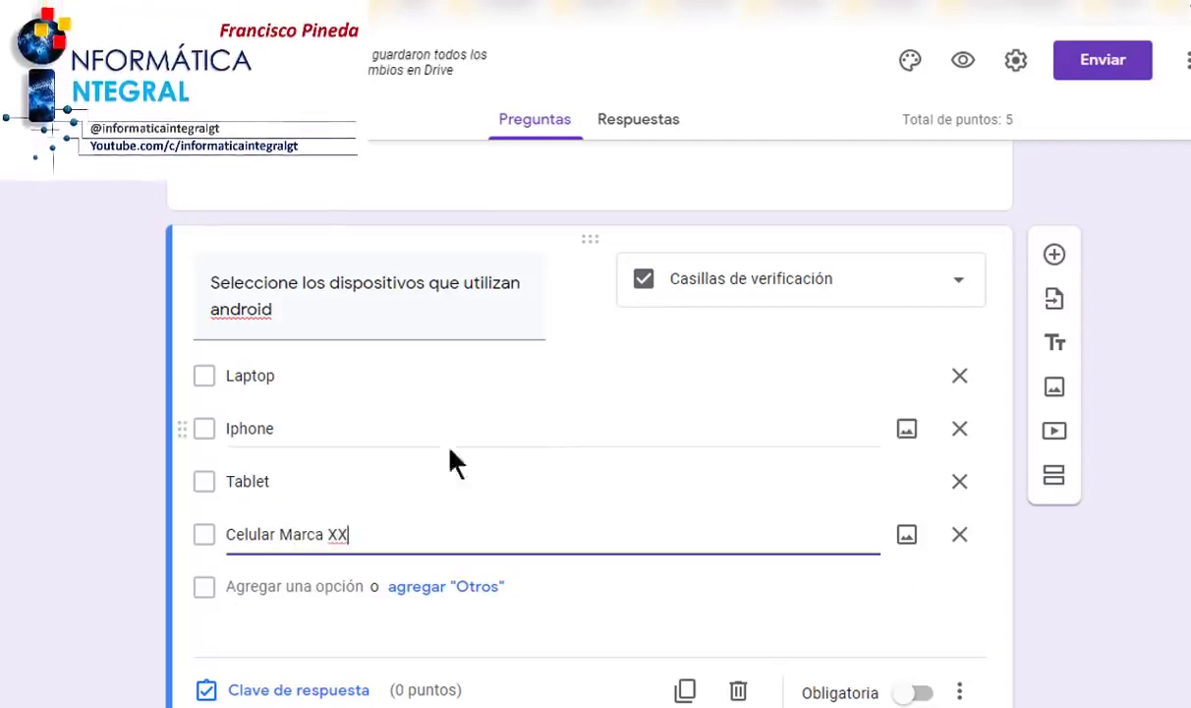
# - In the Android devices question's answer key, mark Tablet and Celular Marca XX as correct, assign 10 points and finish the key
pyautogui.scroll(2, 393, 531)
pyautogui.scroll(-3, 359, 639)
pyautogui.click(292, 640)
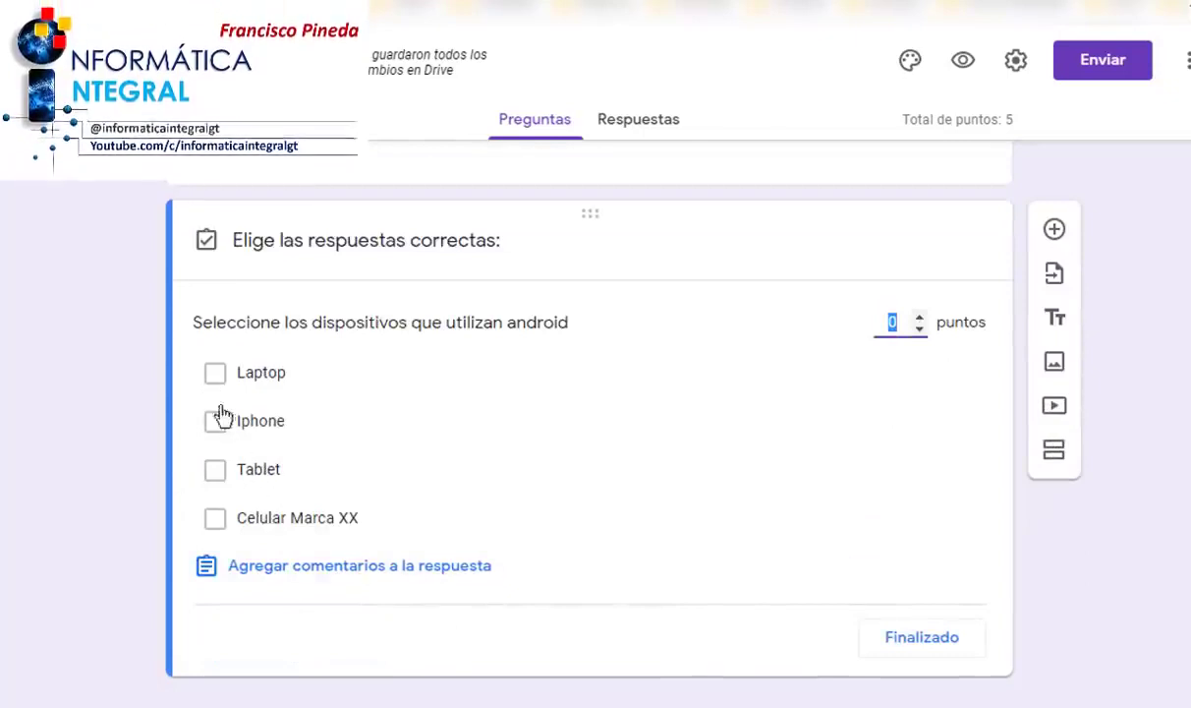
pyautogui.click(216, 476)
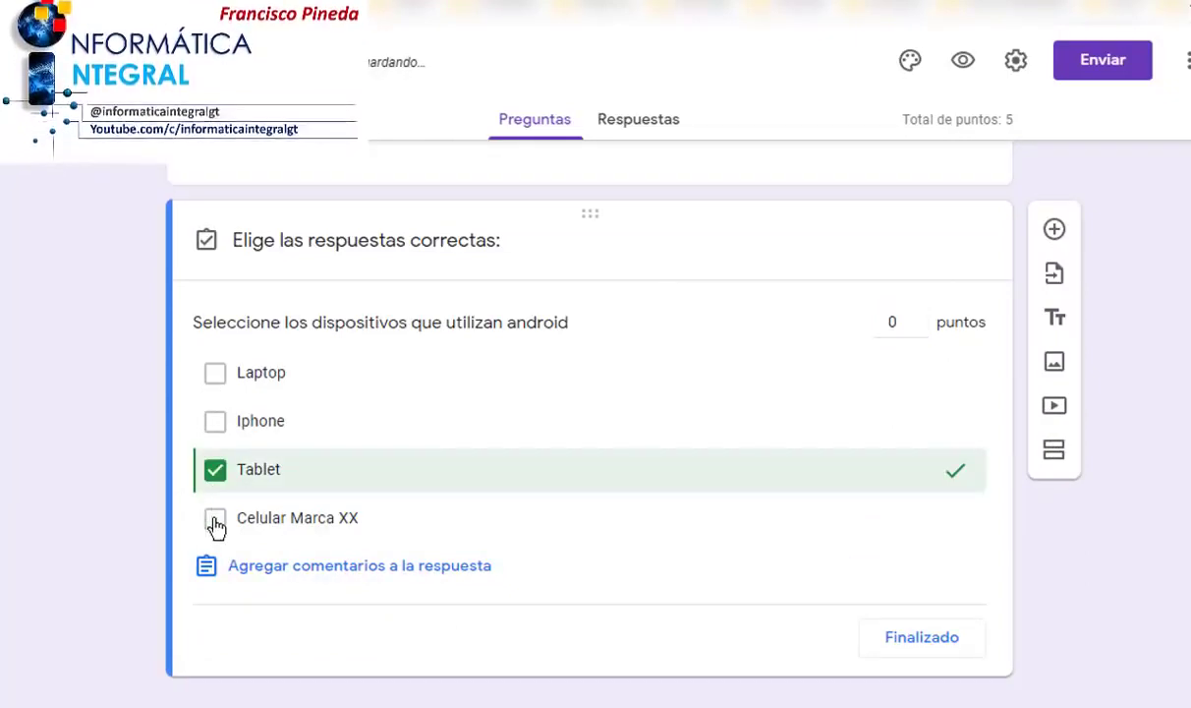
pyautogui.click(215, 521)
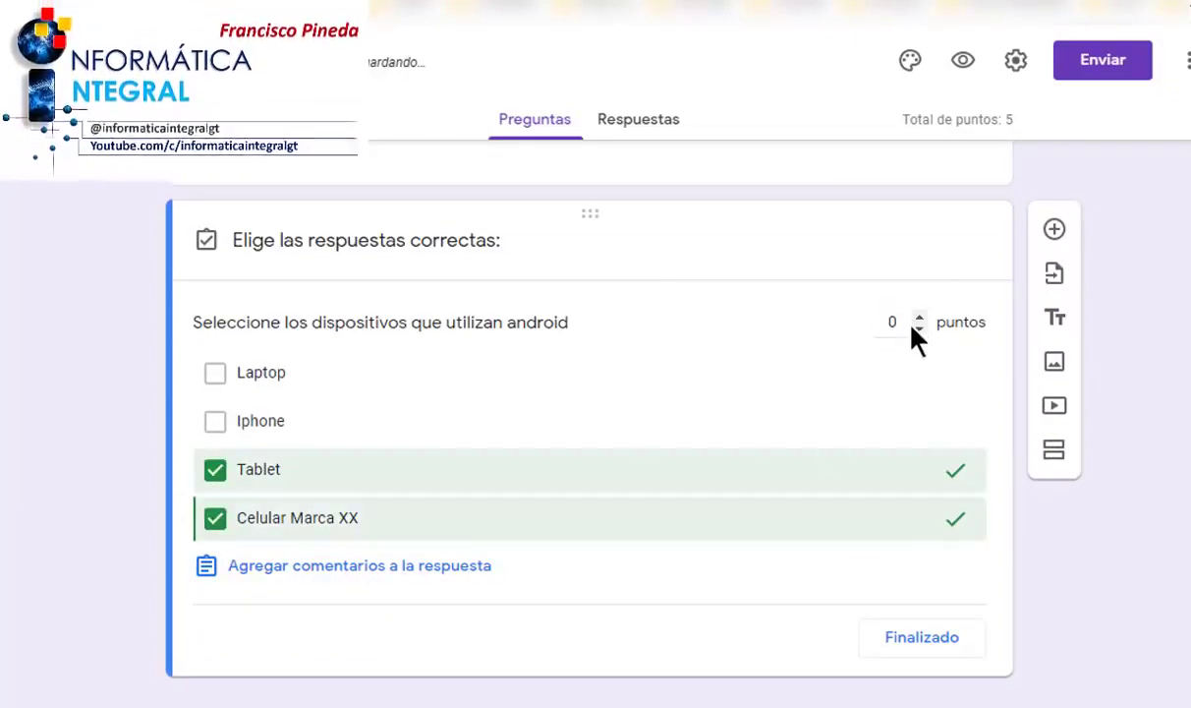
pyautogui.moveTo(912, 322); pyautogui.dragTo(883, 322)
pyautogui.write('10')
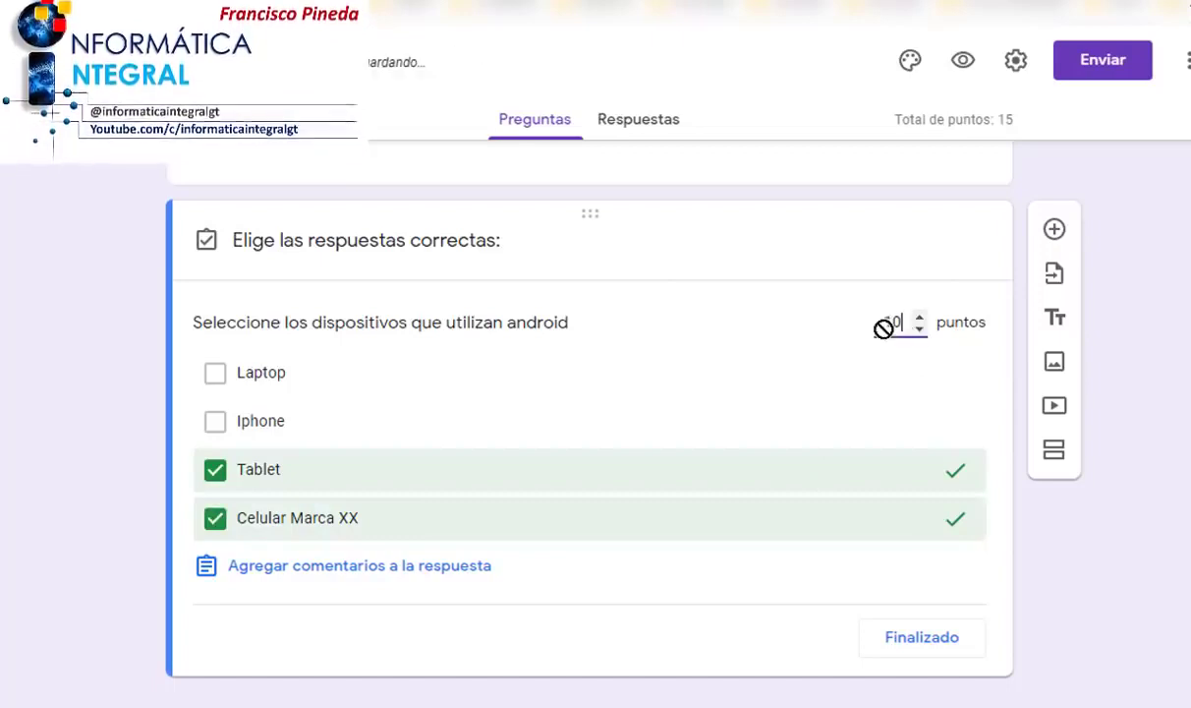
pyautogui.click(900, 639)
pyautogui.scroll(3, 869, 572)
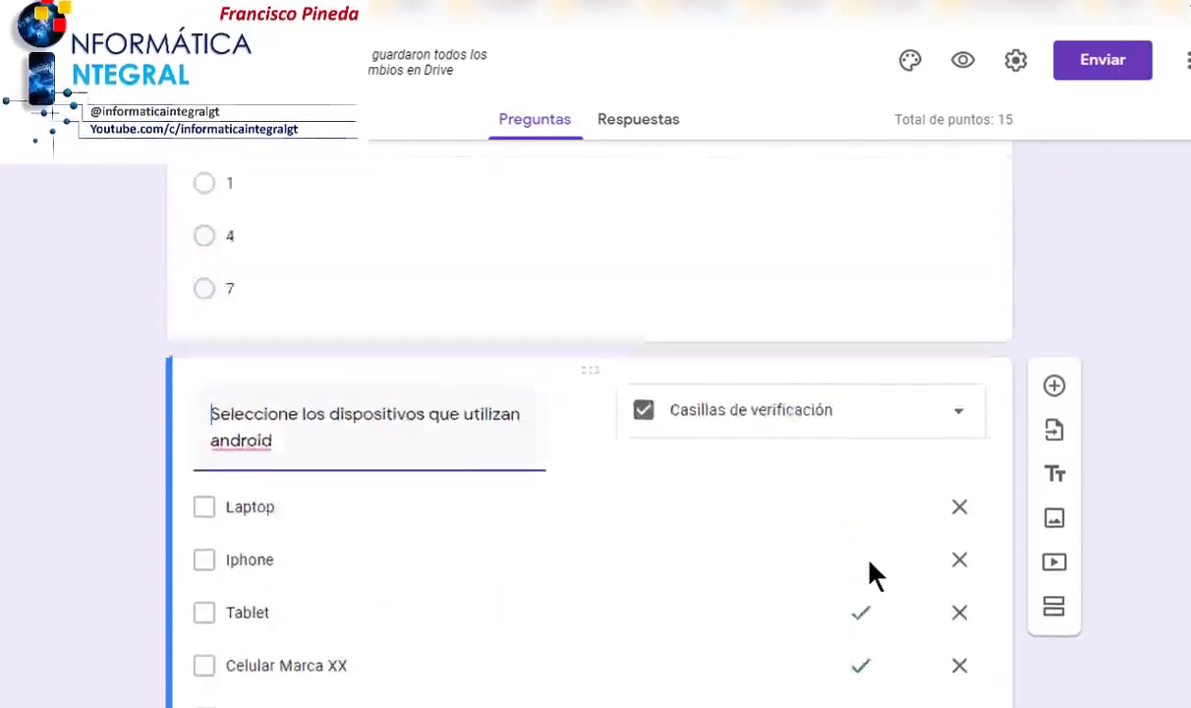
pyautogui.scroll(-3, 885, 530)
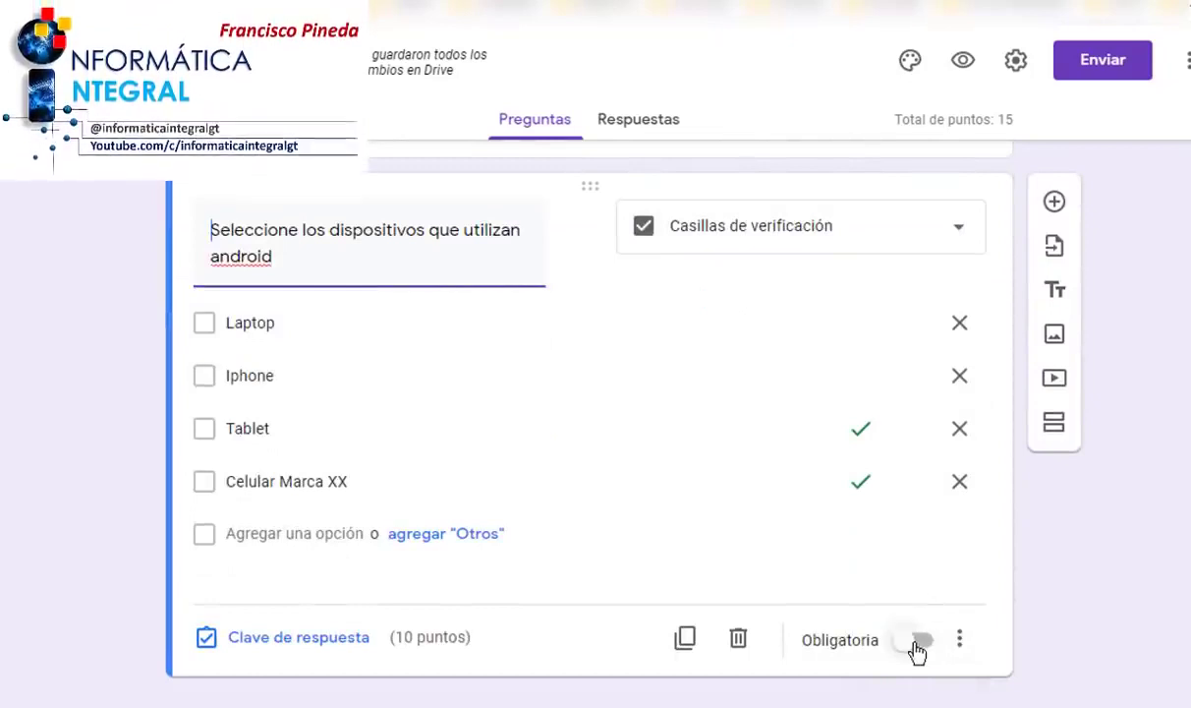
pyautogui.scroll(4, 917, 649)
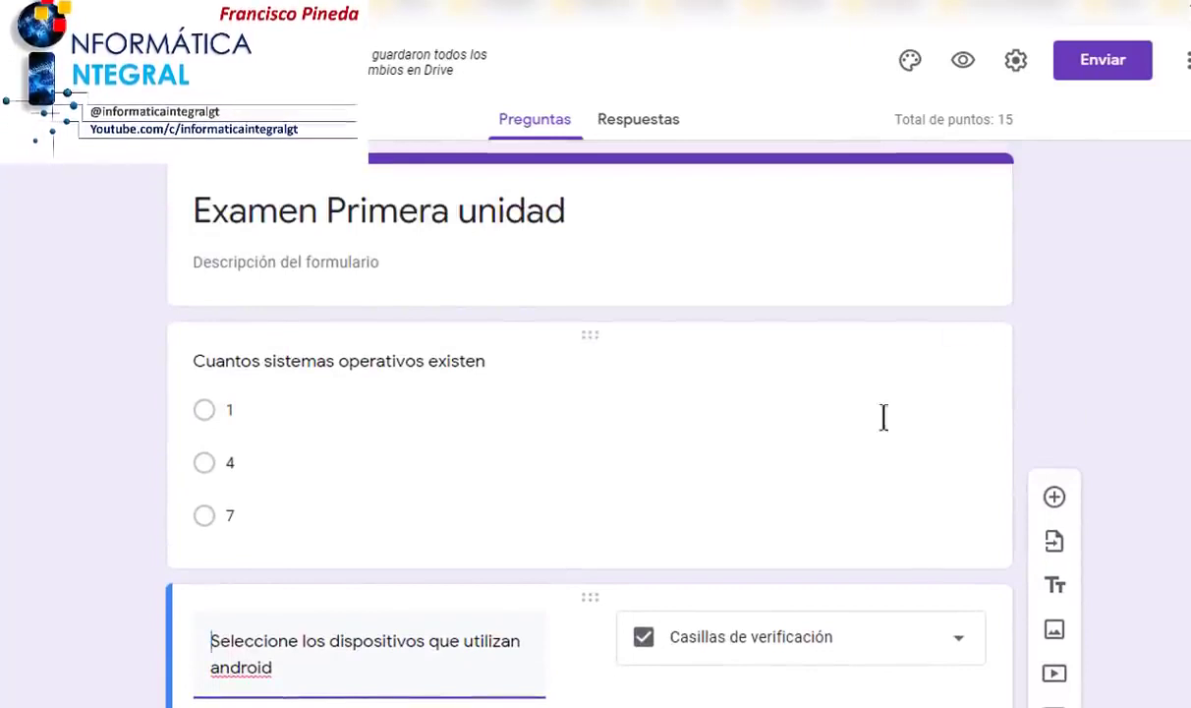
pyautogui.scroll(-4, 838, 463)
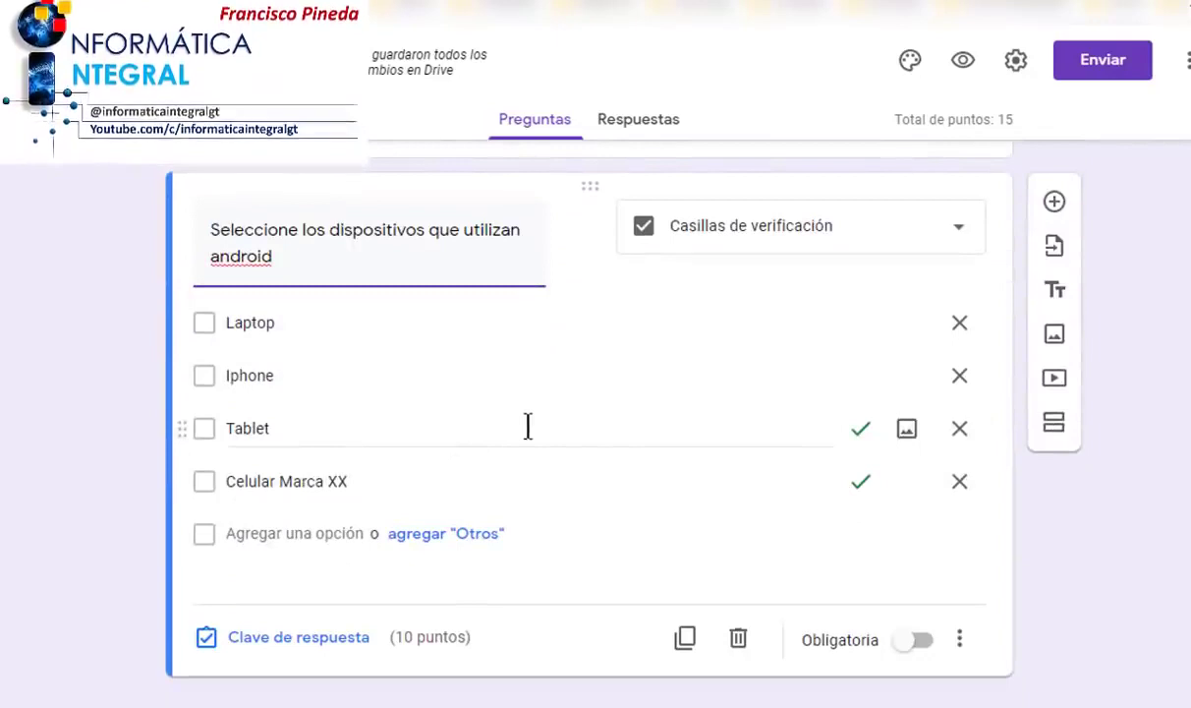
pyautogui.scroll(1, 726, 524)
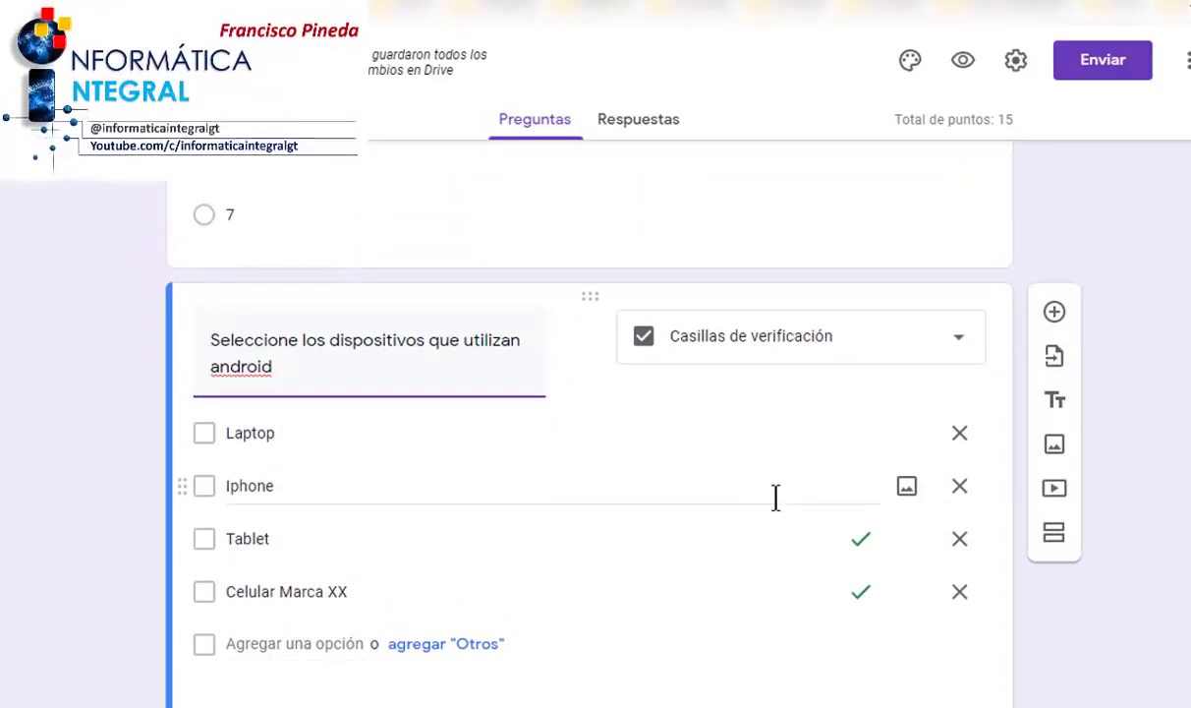
pyautogui.scroll(-1, 776, 499)
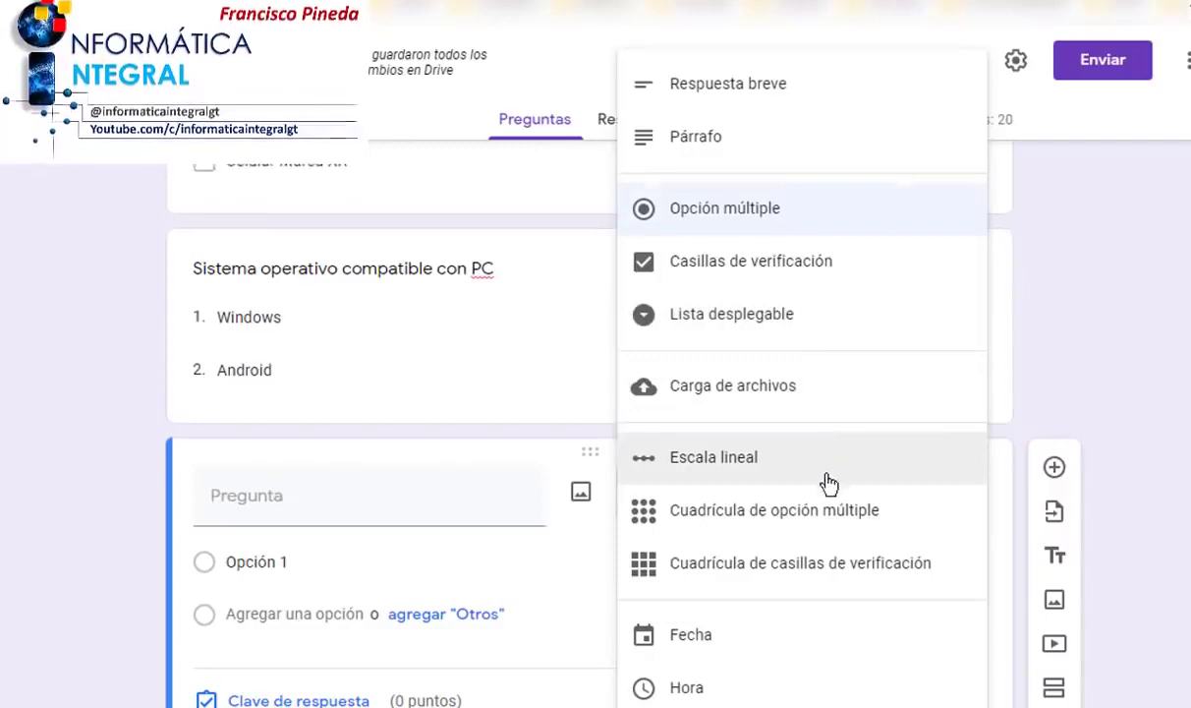
# - Make the new fourth question a Respuesta breve with the text "Escriba el nombre del sistema operativo libre de licencia"
pyautogui.click(743, 93)
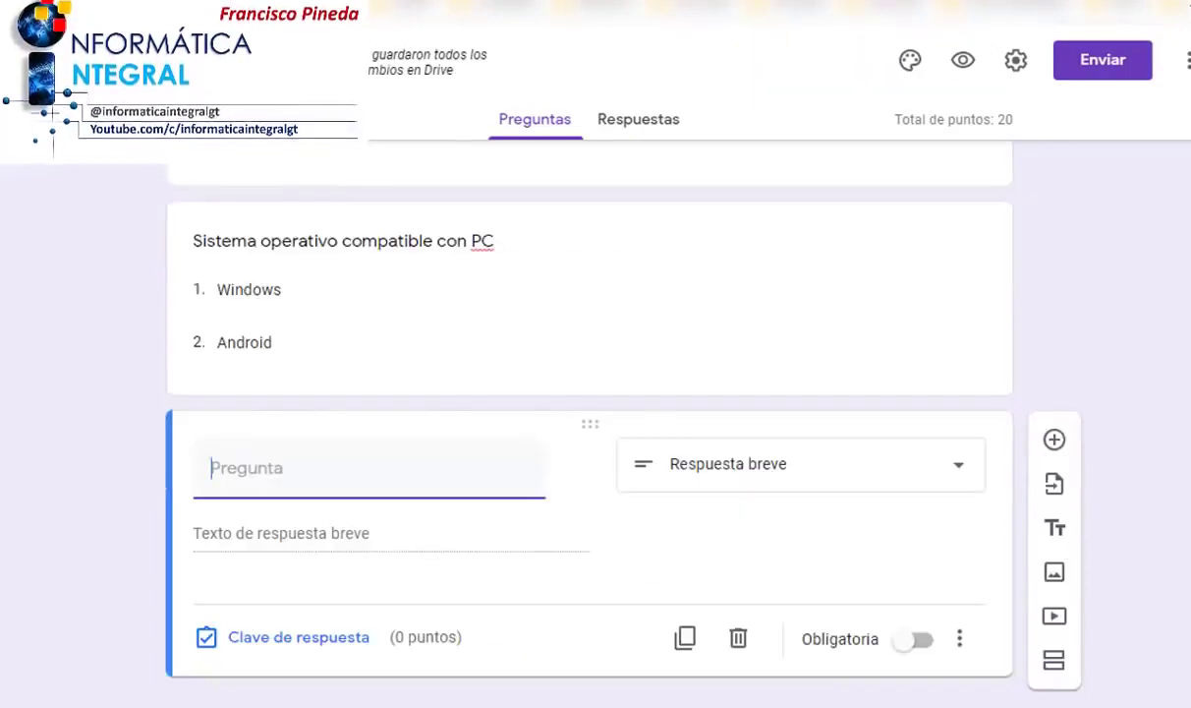
pyautogui.write('Escriba el')
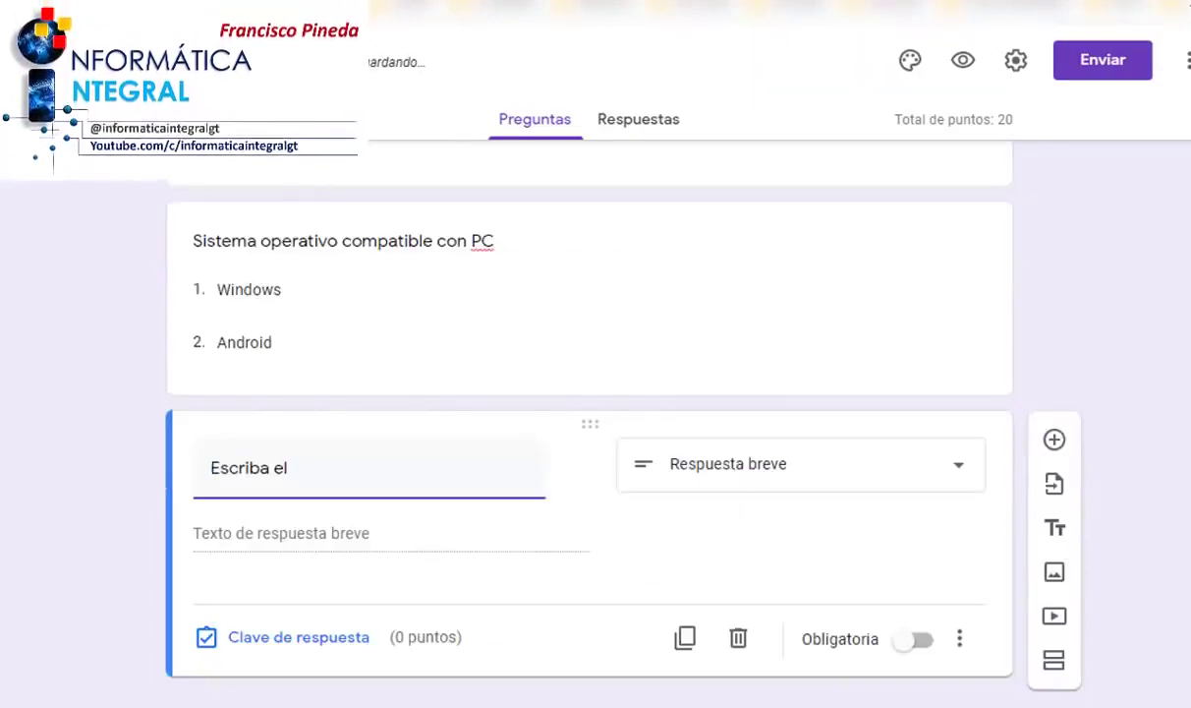
pyautogui.write(' nombre del')
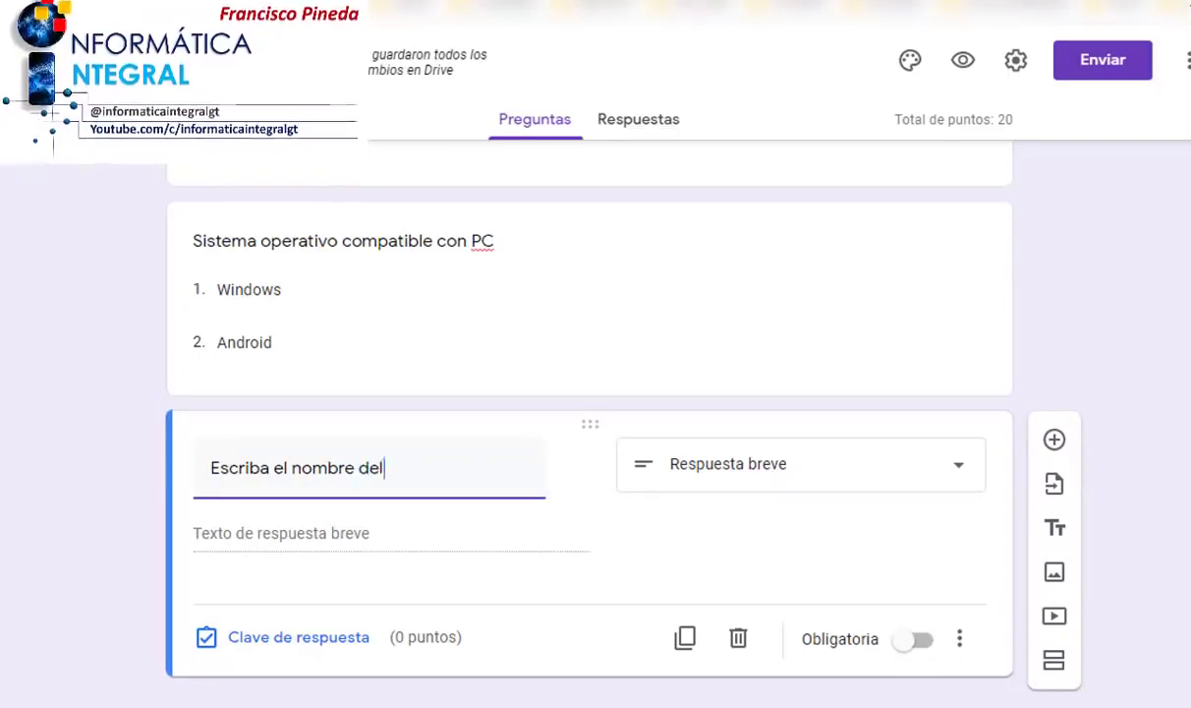
pyautogui.write(' sistema opera')
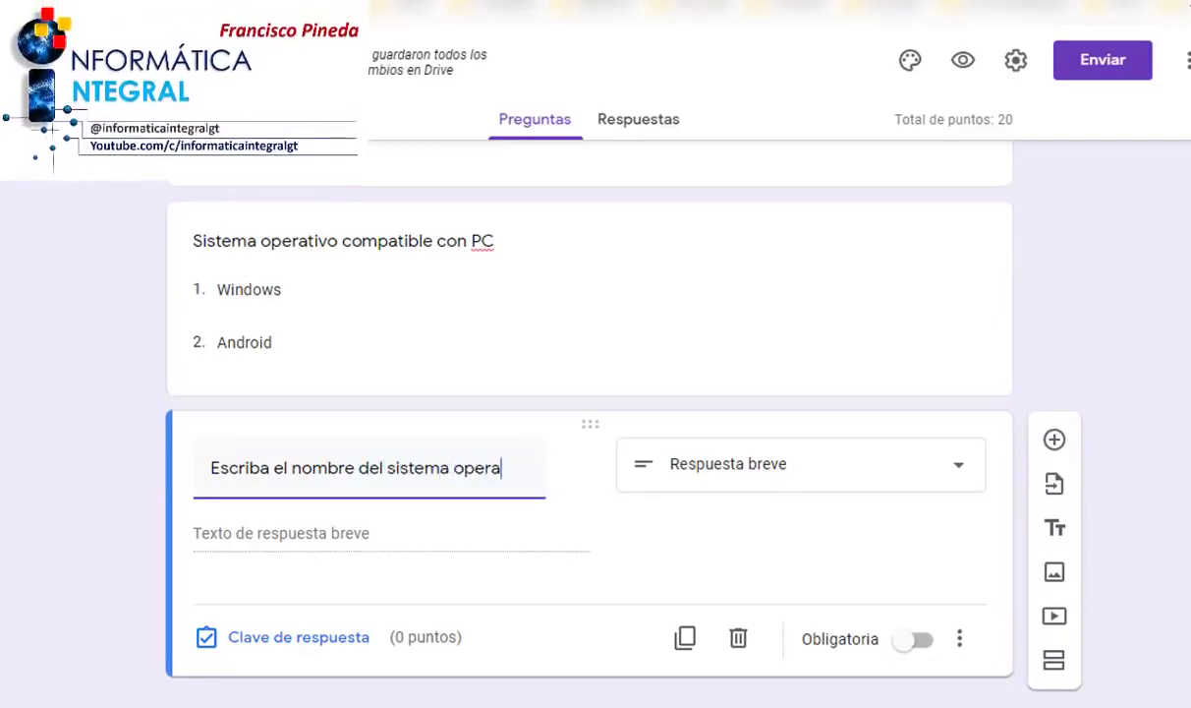
pyautogui.write('tivo libre de ')
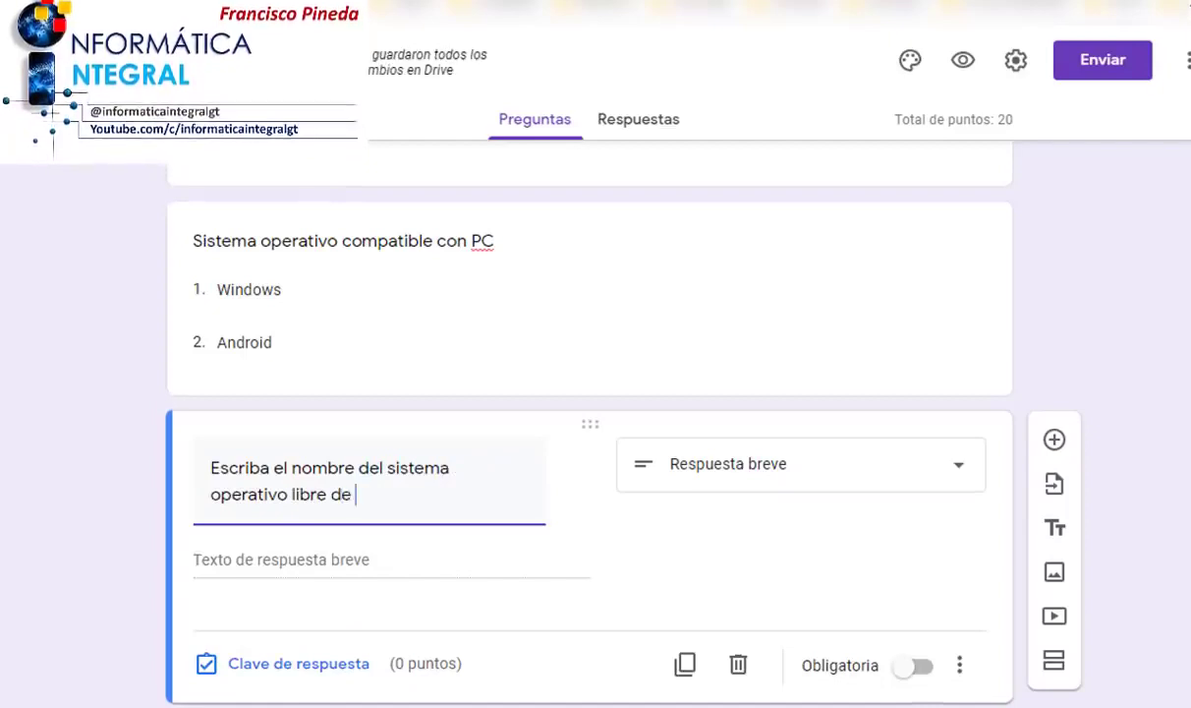
pyautogui.write('licencia')
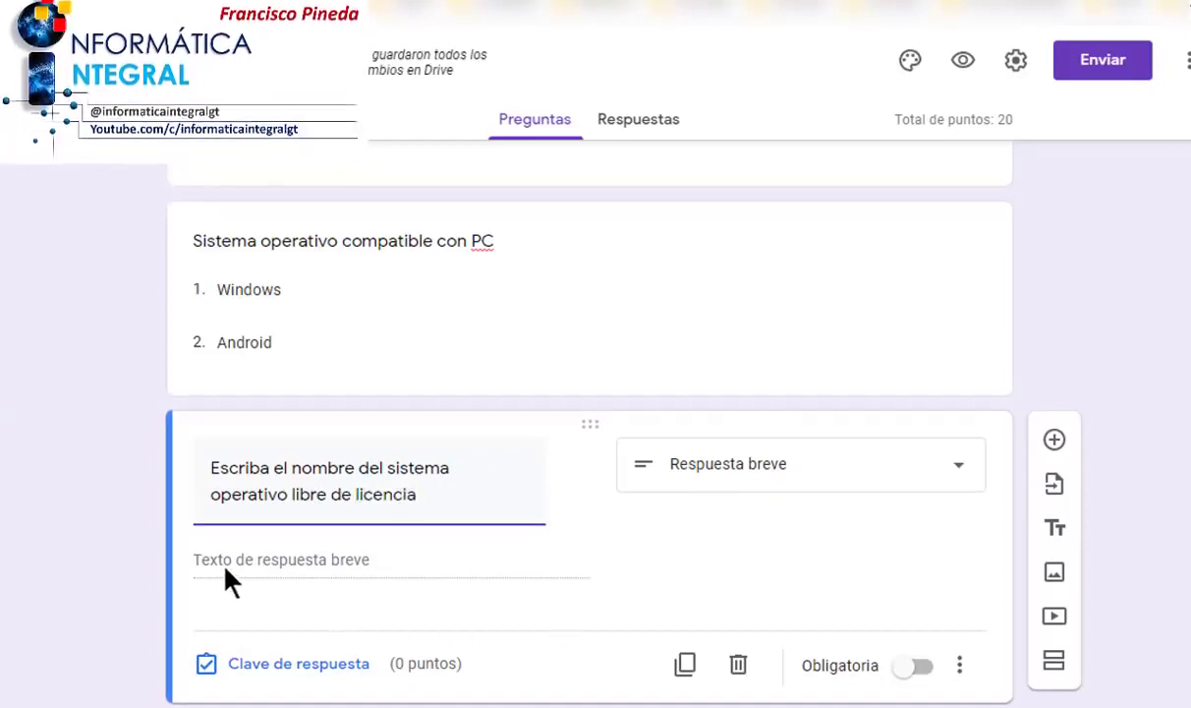
# - In the short-answer question's answer key, add "Linux" and "Sistema Linux" as accepted correct answers
pyautogui.click(265, 667)
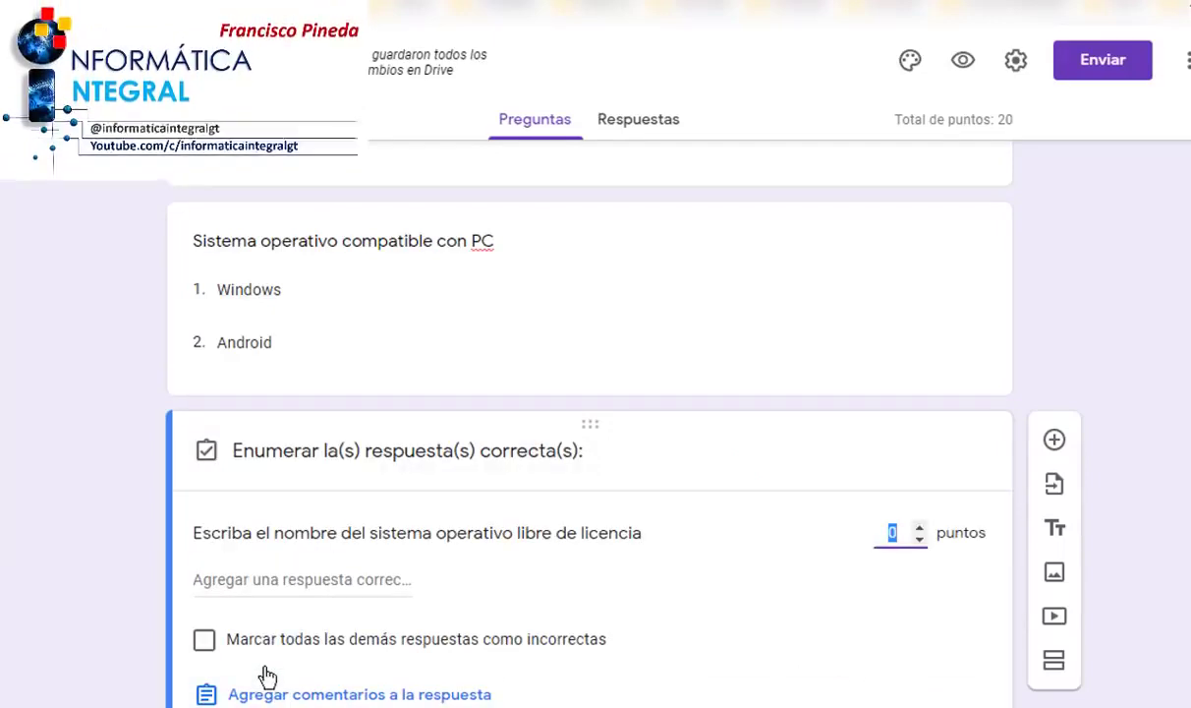
pyautogui.click(283, 586)
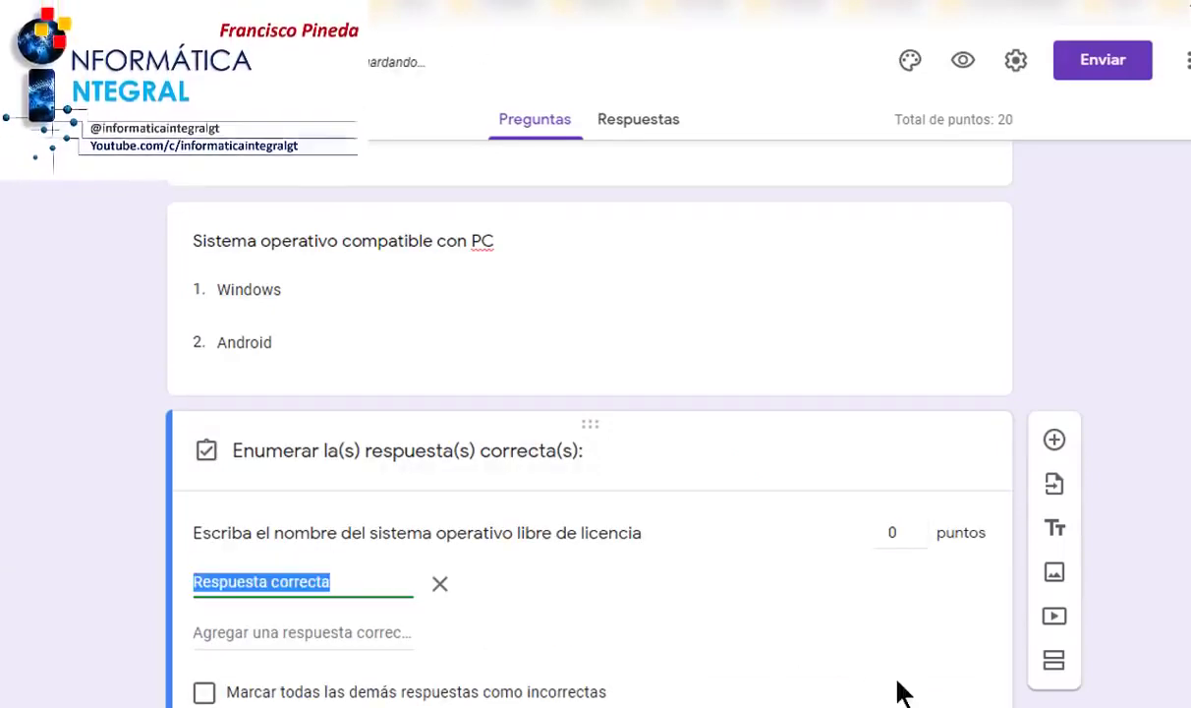
pyautogui.write('L')
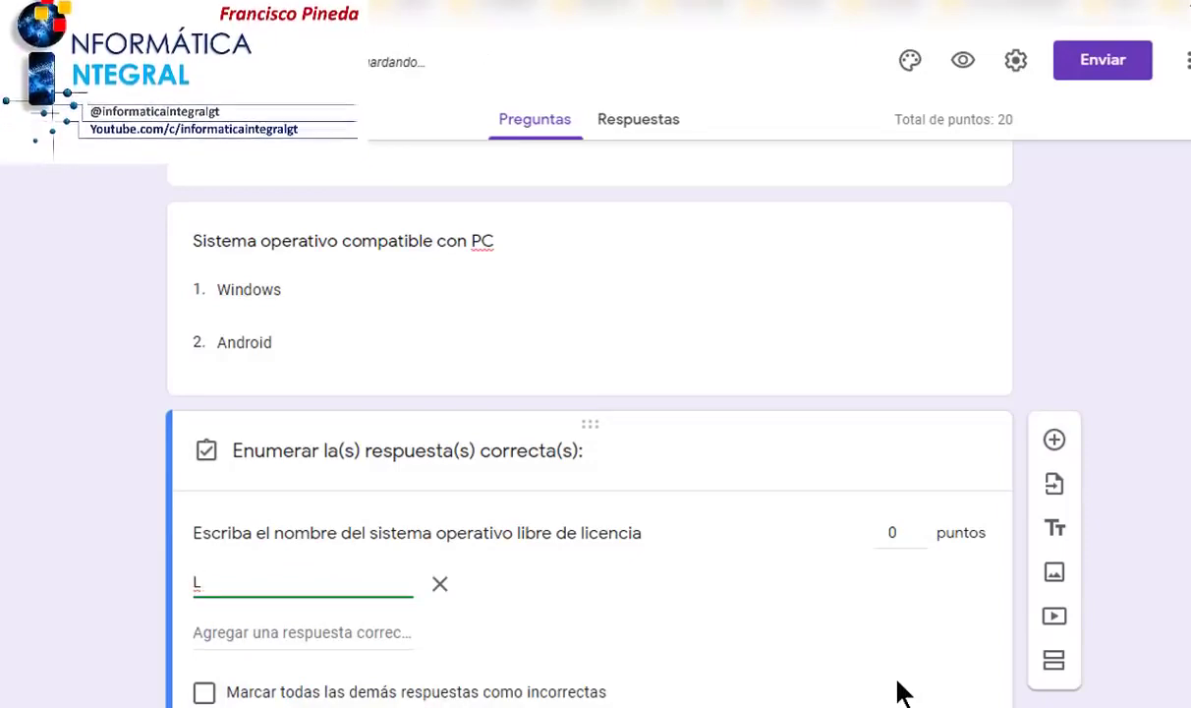
pyautogui.write('inux')
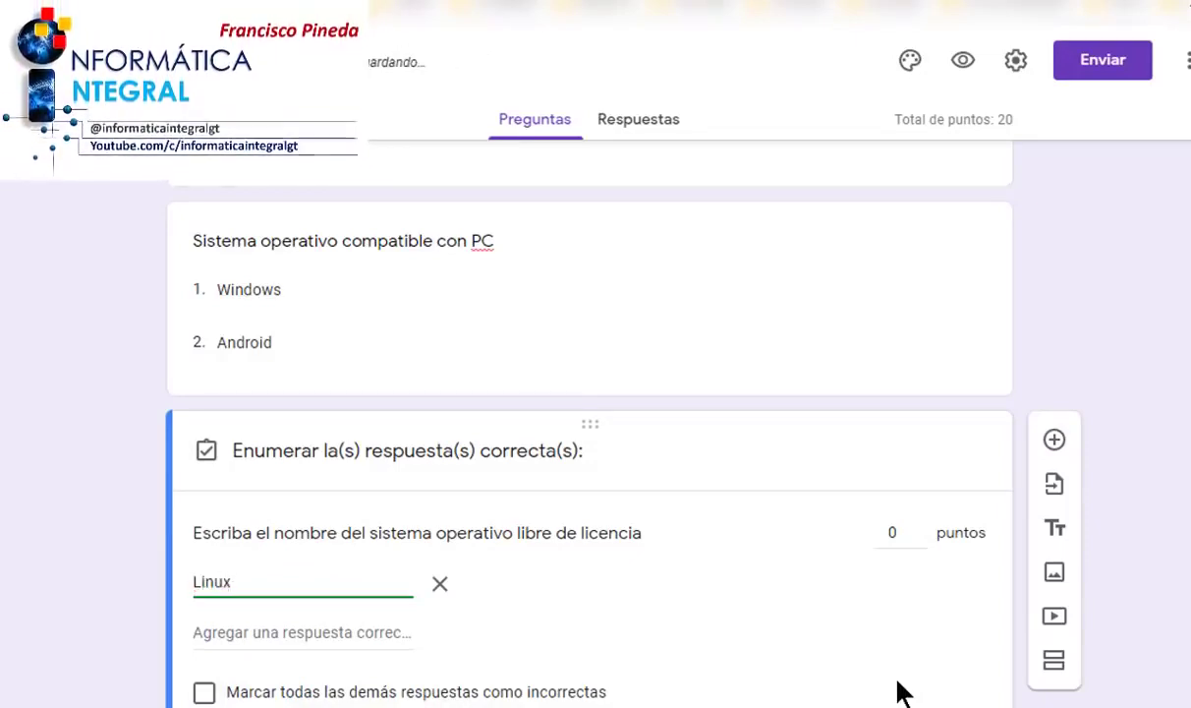
pyautogui.scroll(-2, 186, 532)
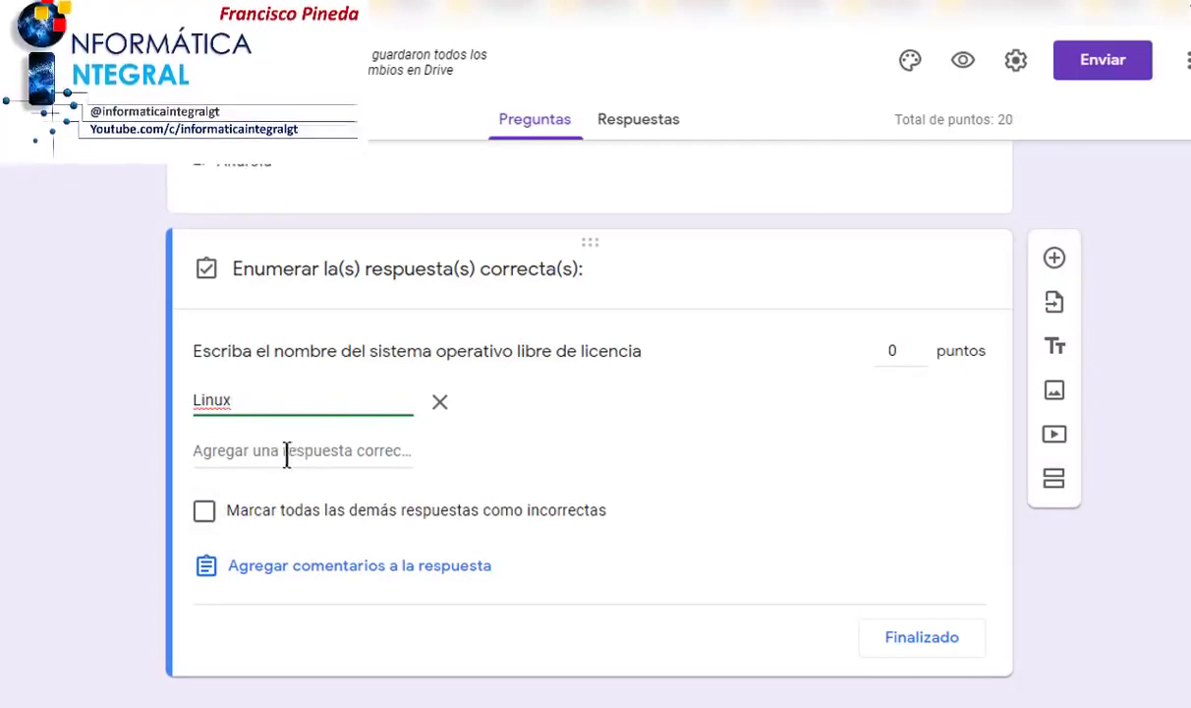
pyautogui.click(212, 452)
pyautogui.write('Sistema ')
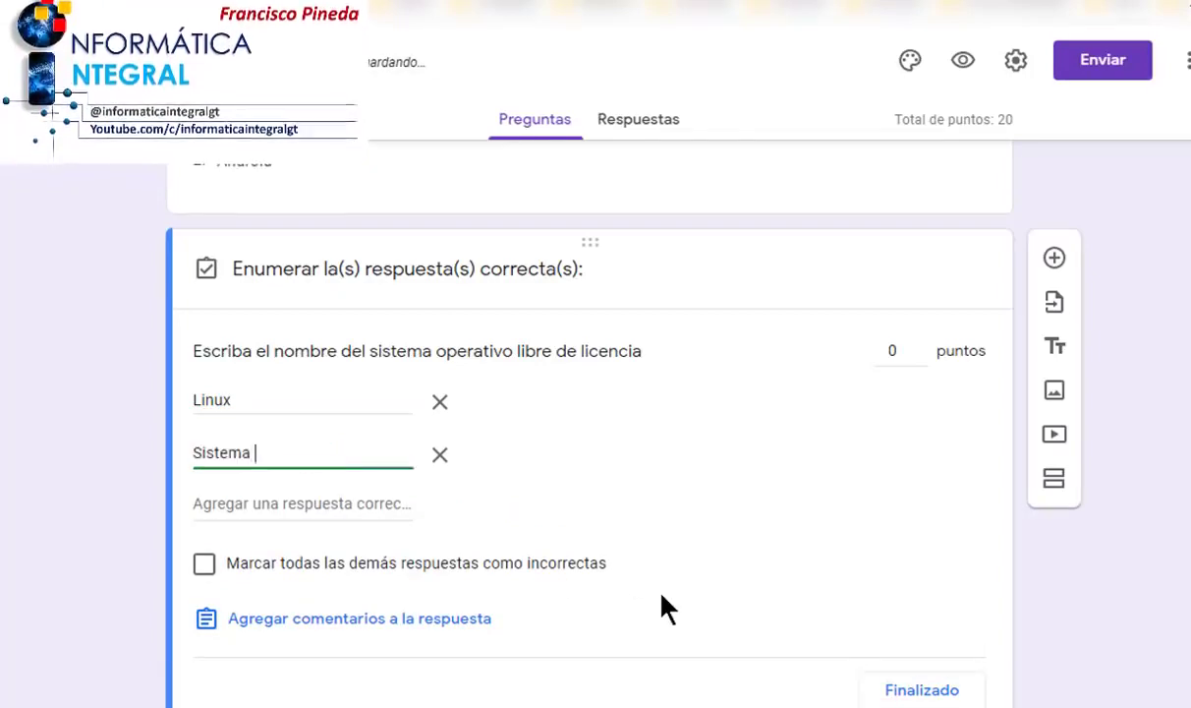
pyautogui.write('Linux')
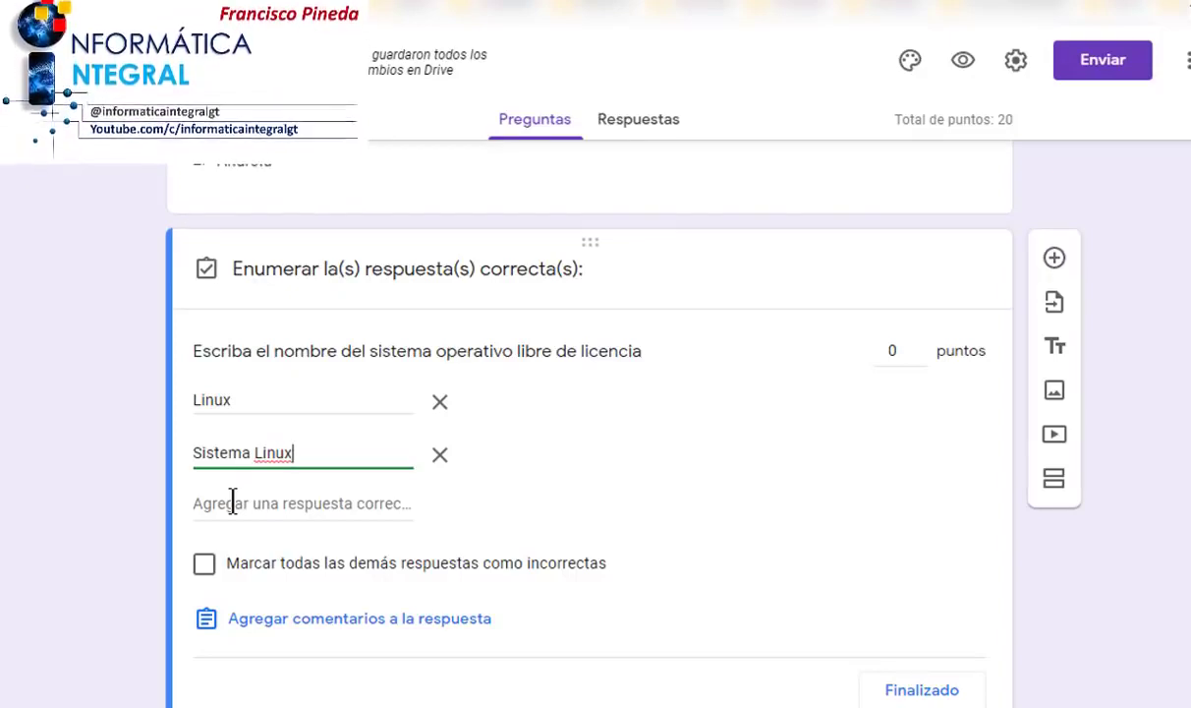
# - Assign 5 points to the short-answer question and finish its answer key
pyautogui.scroll(1, 255, 531)
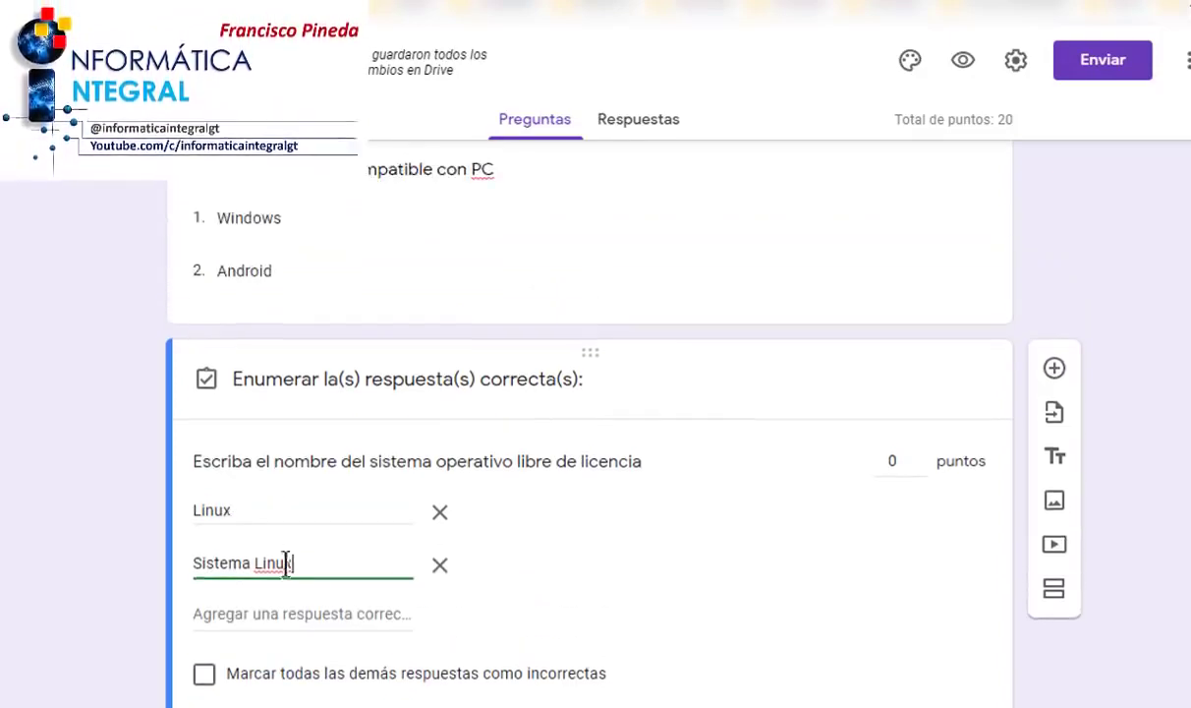
pyautogui.scroll(-2, 295, 580)
pyautogui.click(905, 293)
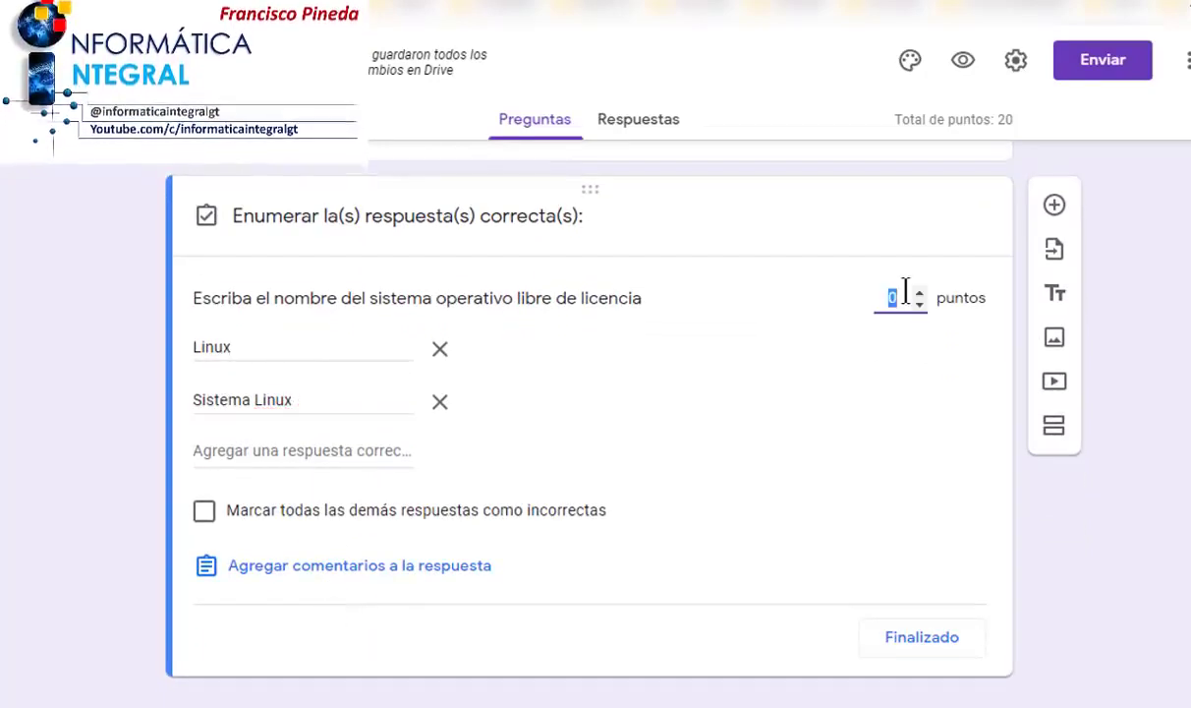
pyautogui.write('5')
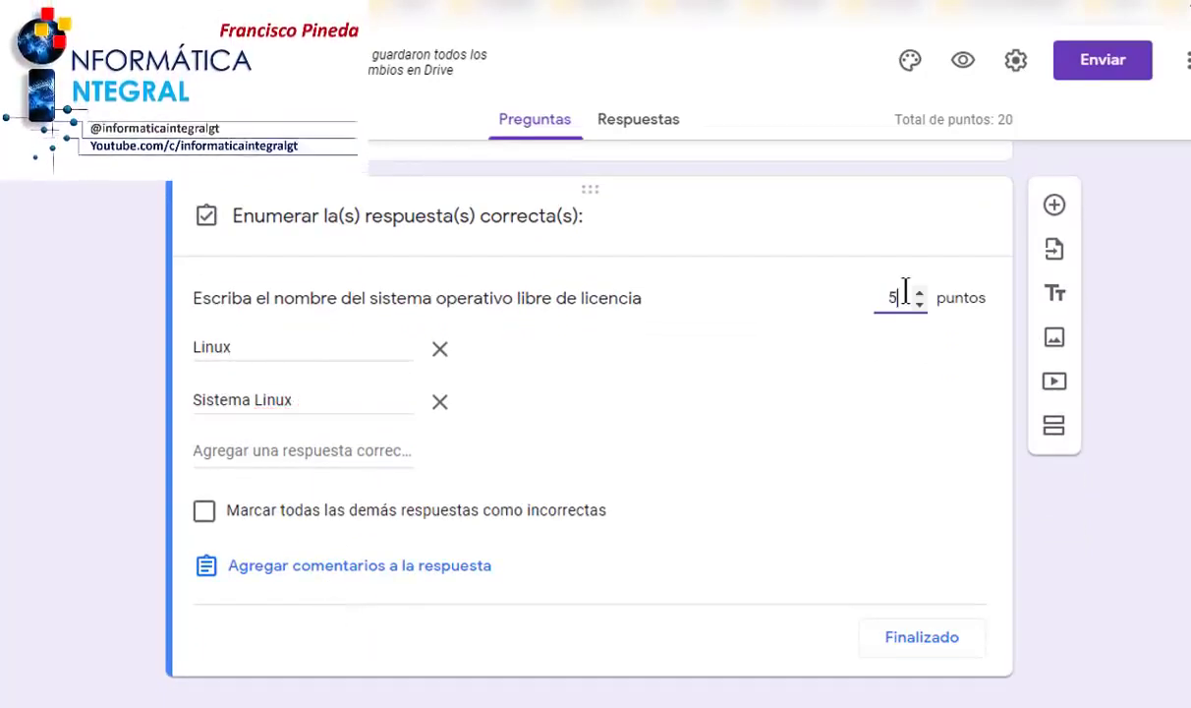
pyautogui.click(922, 637)
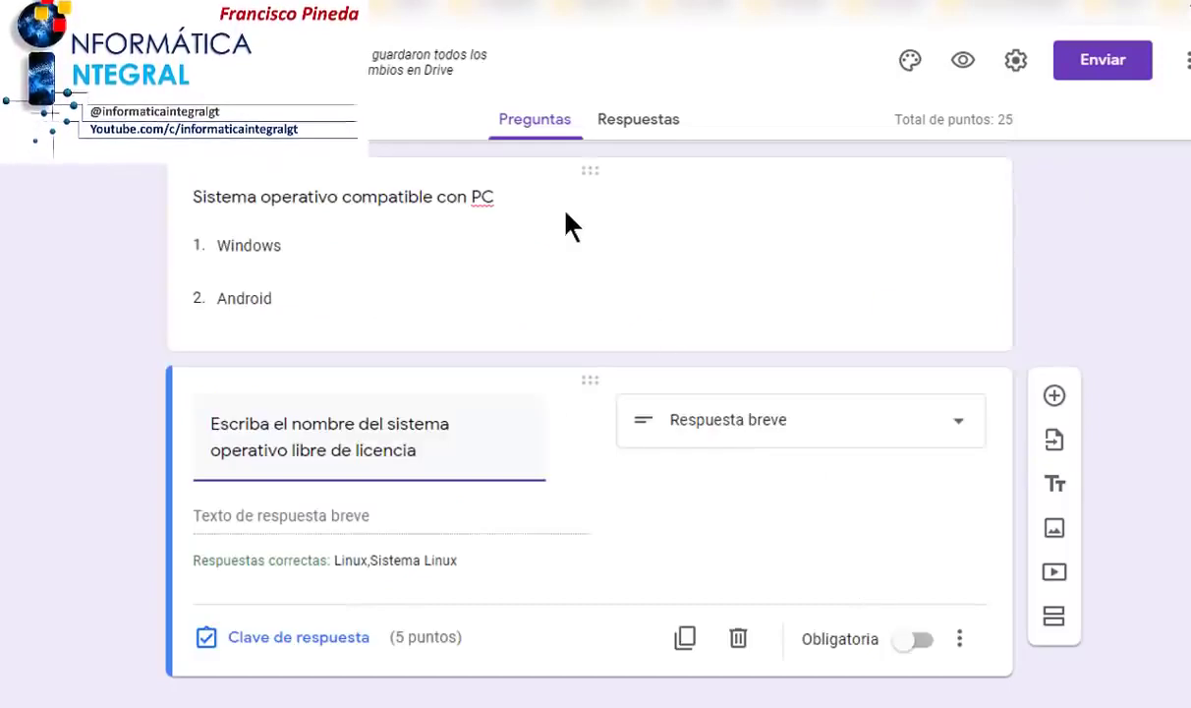
# - Add another question after the short-answer question and open its question type choices
pyautogui.click(1053, 393)
pyautogui.click(729, 422)
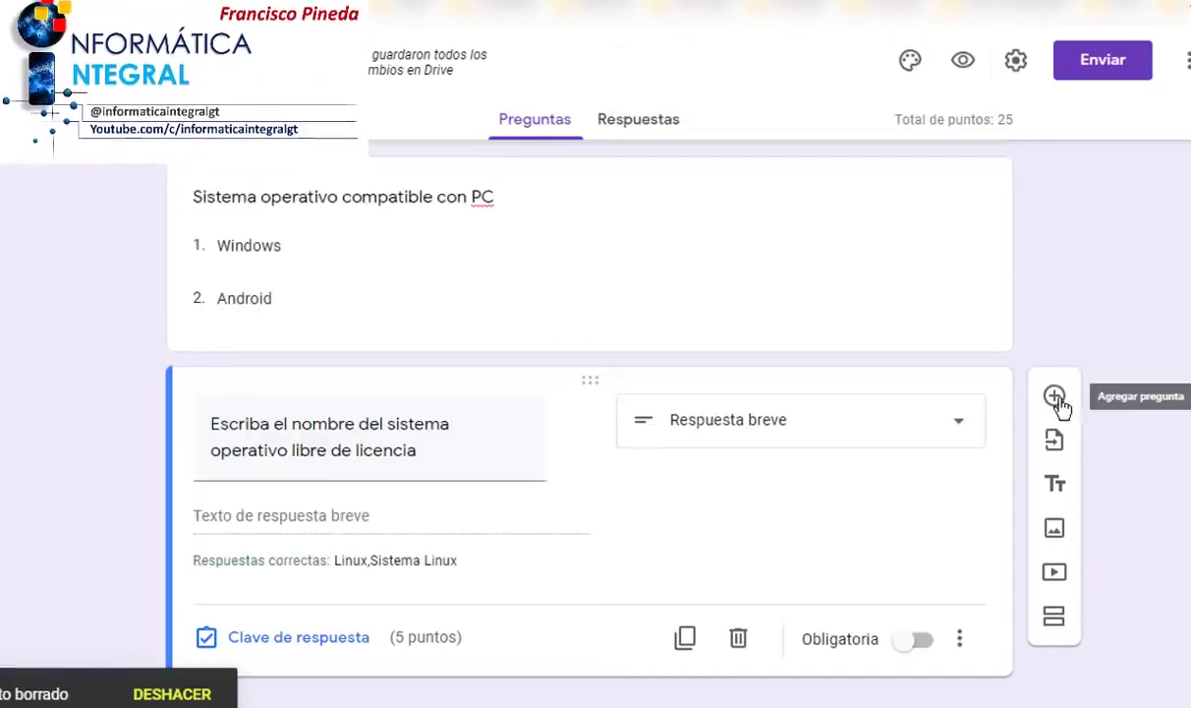
# - Add a new question after the short-answer question and look over the exam's existing questions
pyautogui.click(1056, 398)
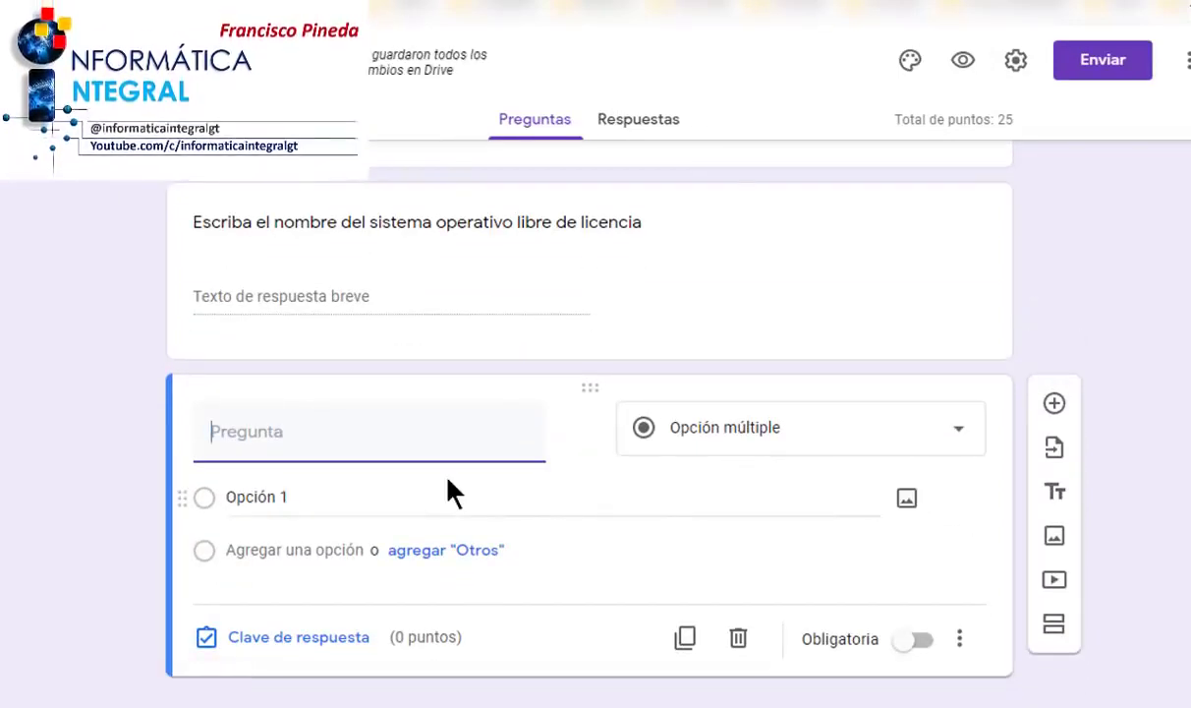
pyautogui.scroll(7, 481, 432)
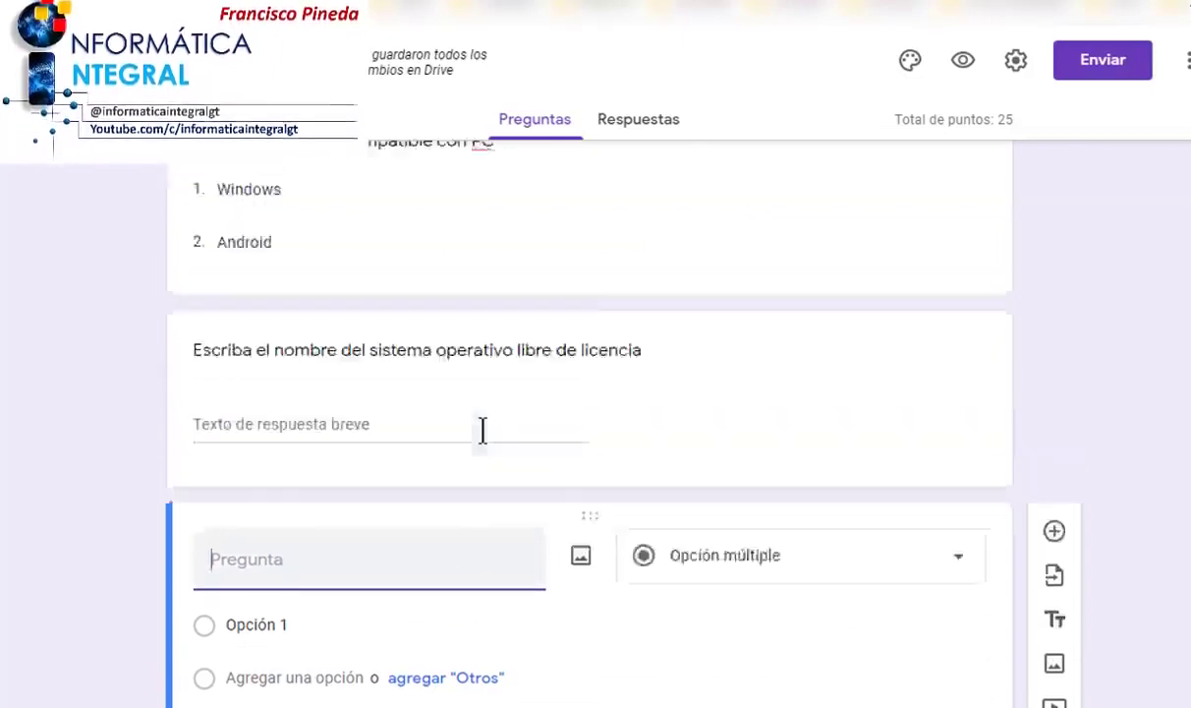
pyautogui.scroll(-5, 482, 481)
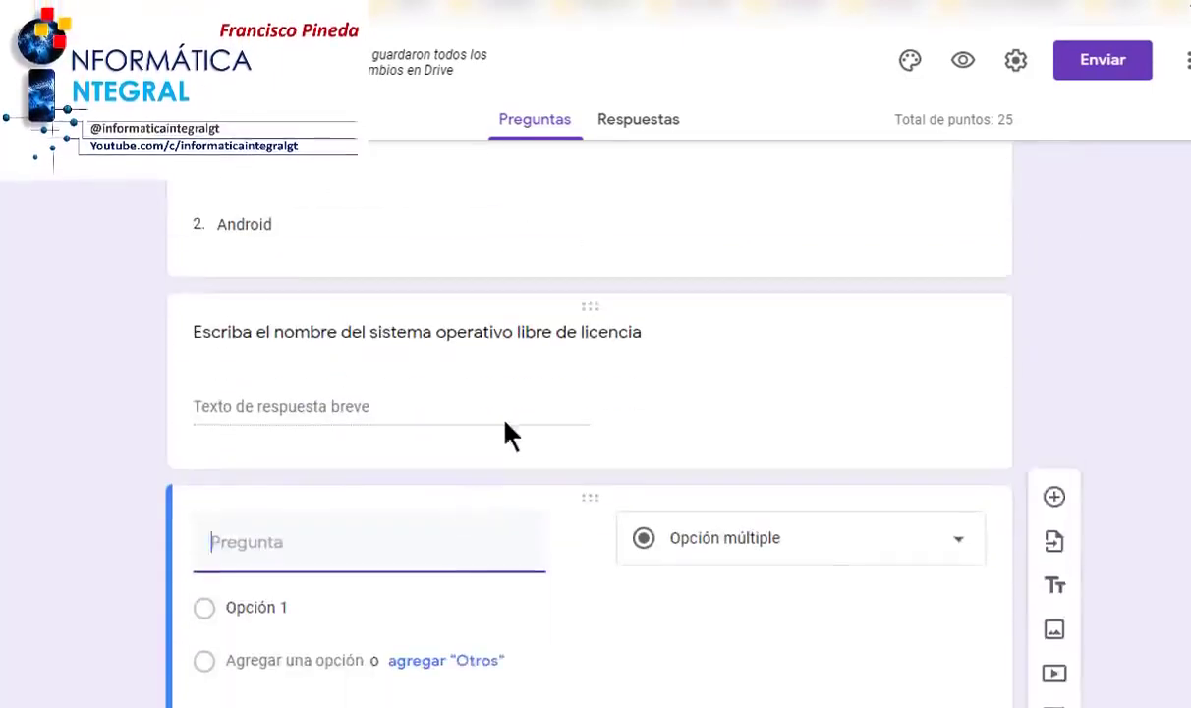
pyautogui.scroll(4, 506, 433)
pyautogui.scroll(5, 510, 433)
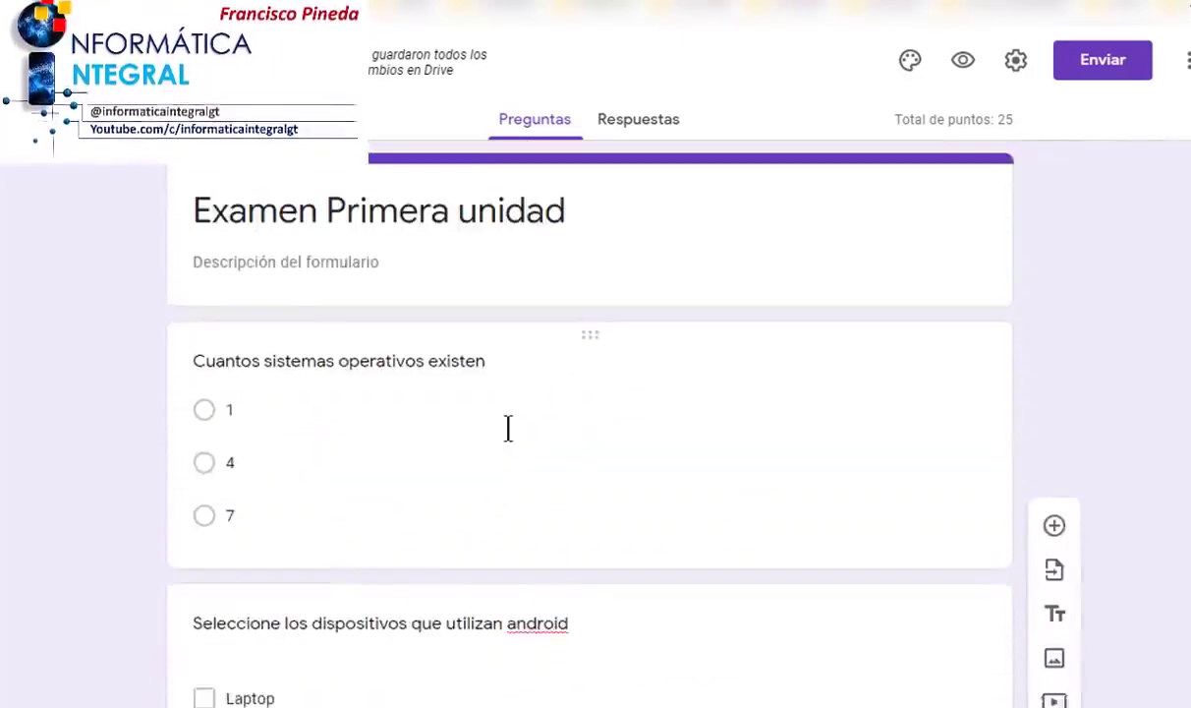
pyautogui.scroll(-6, 510, 433)
pyautogui.scroll(-2, 513, 458)
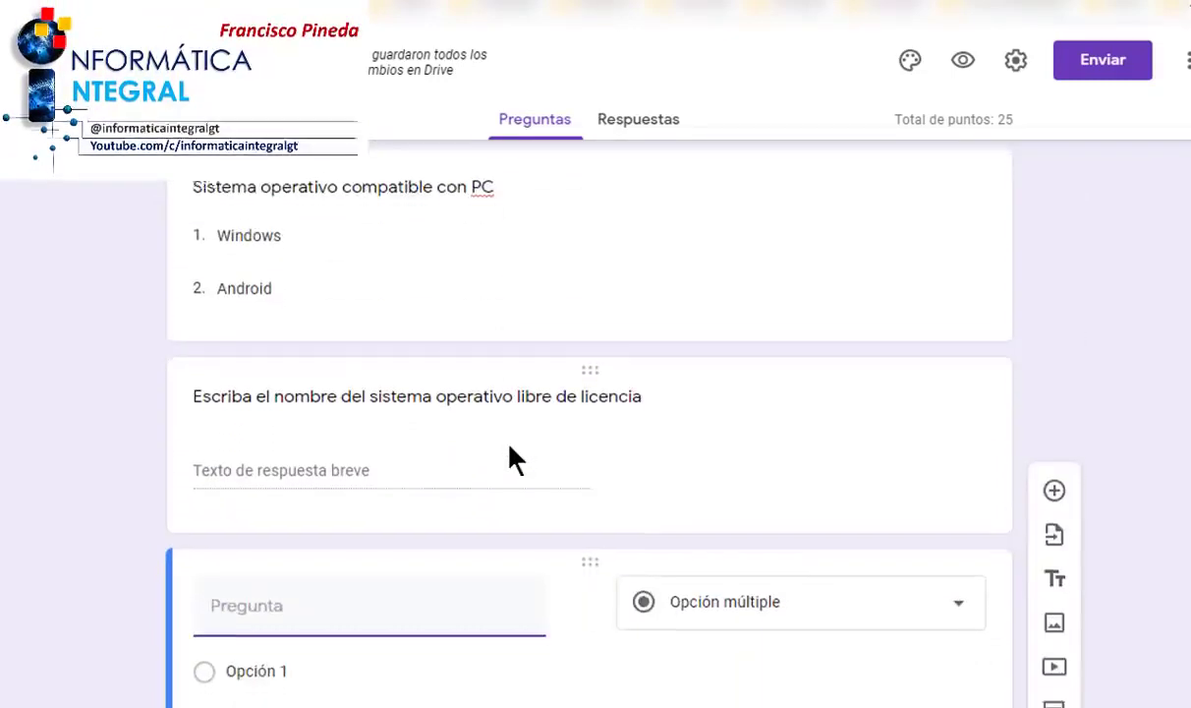
pyautogui.scroll(-1, 555, 490)
pyautogui.scroll(-1, 764, 521)
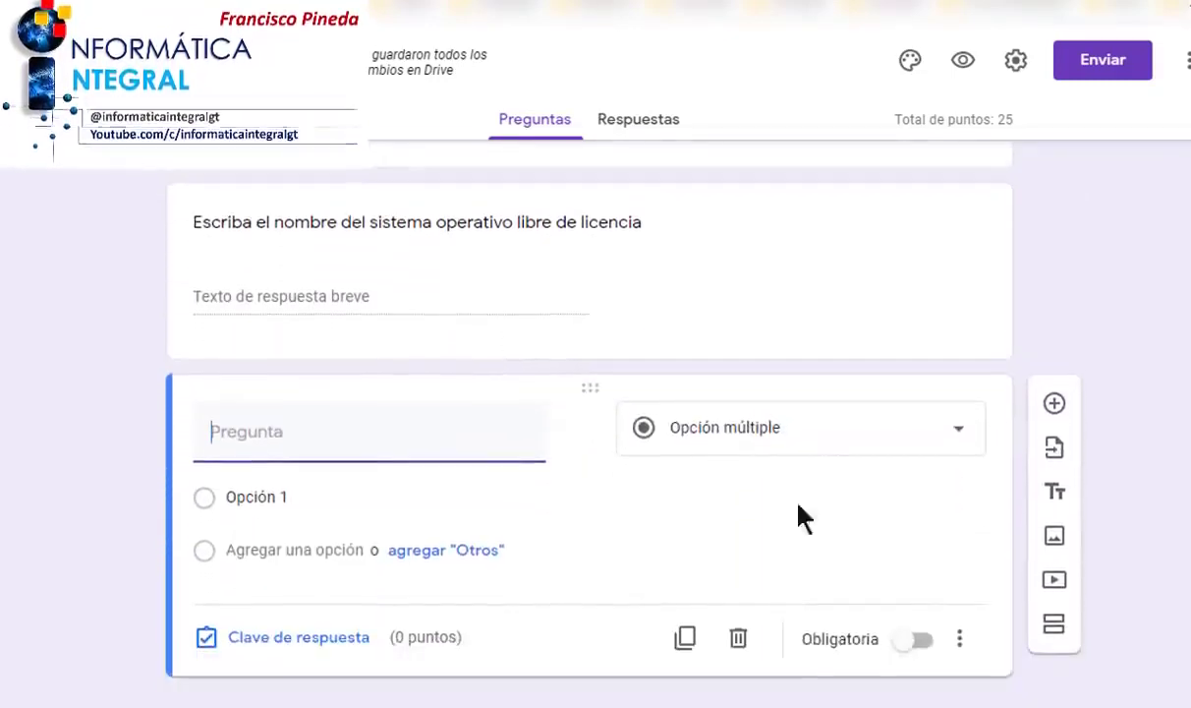
# - Try the Carga de archivos and Escala lineal question types on the new blank question
pyautogui.click(816, 434)
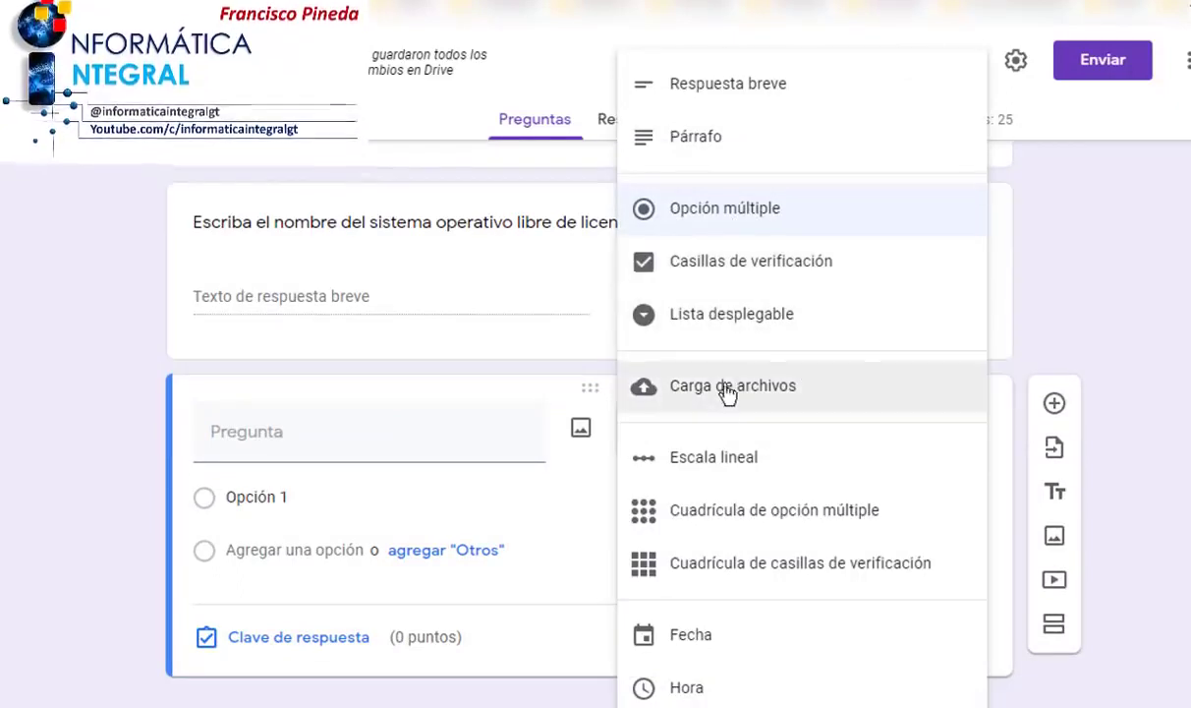
pyautogui.click(688, 389)
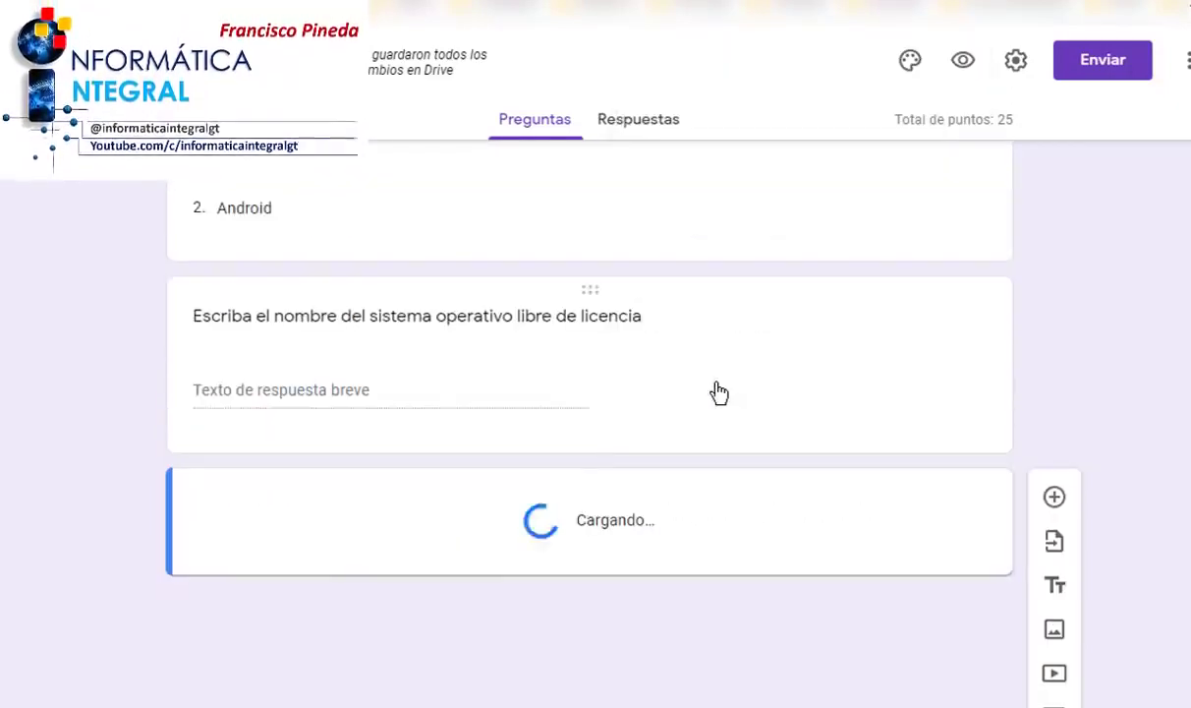
pyautogui.scroll(-1, 732, 496)
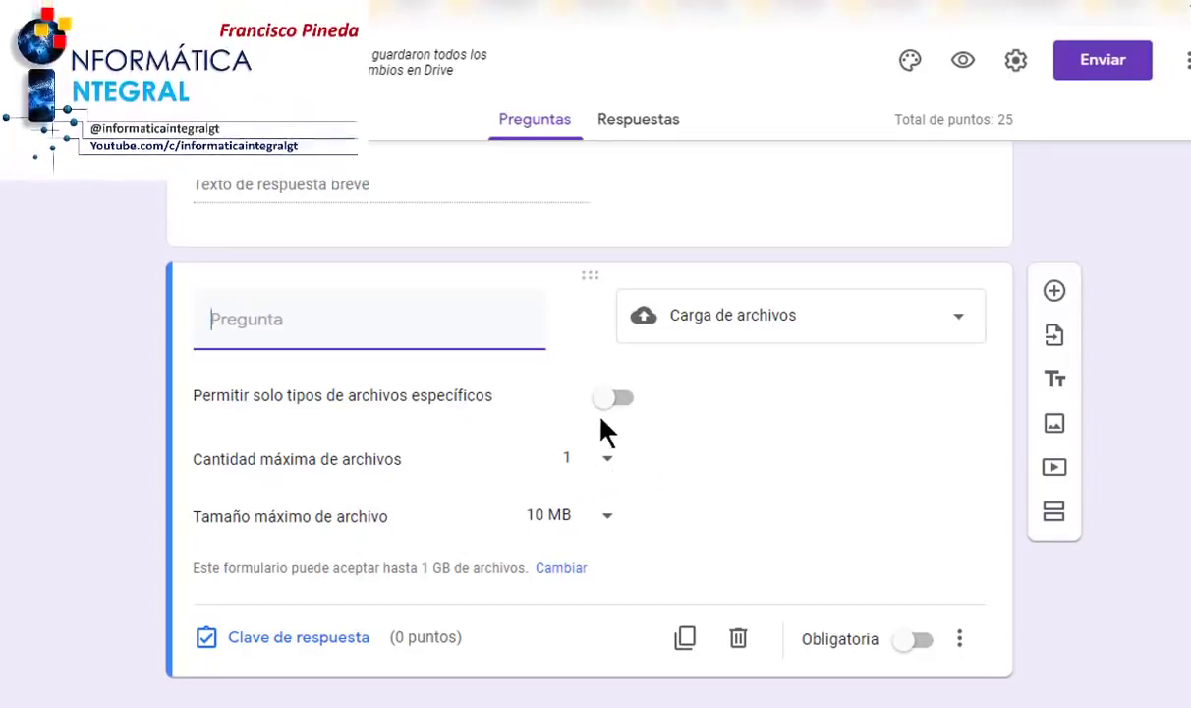
pyautogui.click(955, 323)
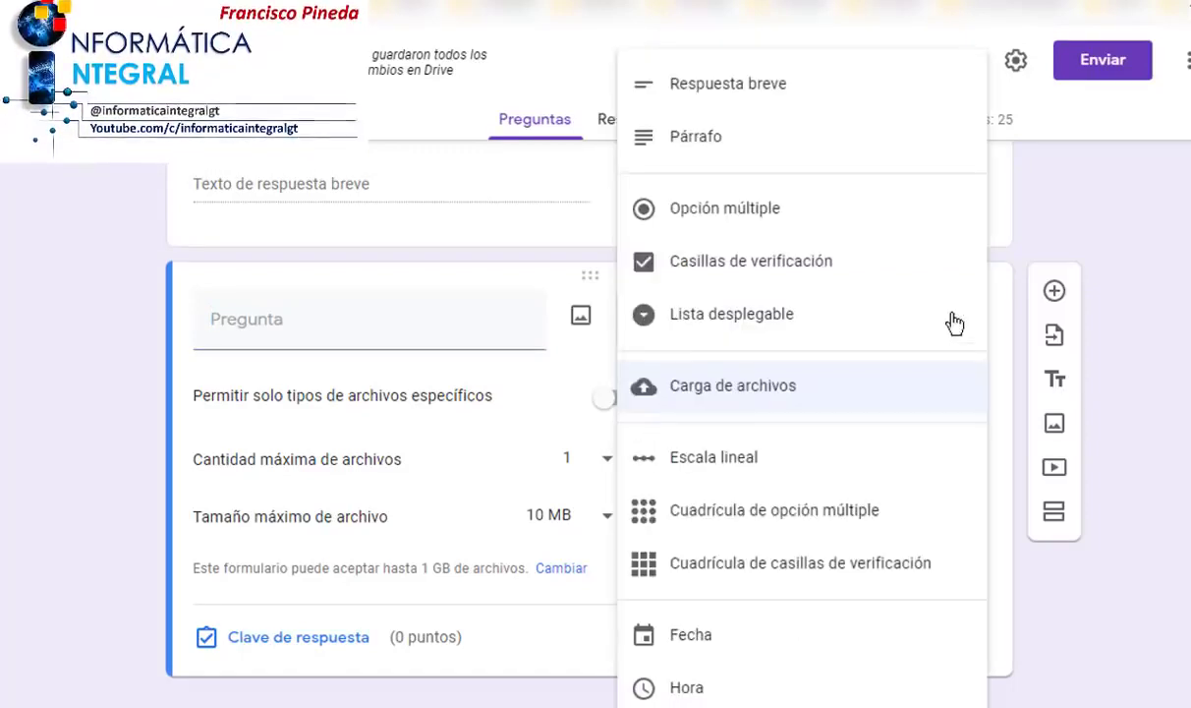
pyautogui.click(710, 474)
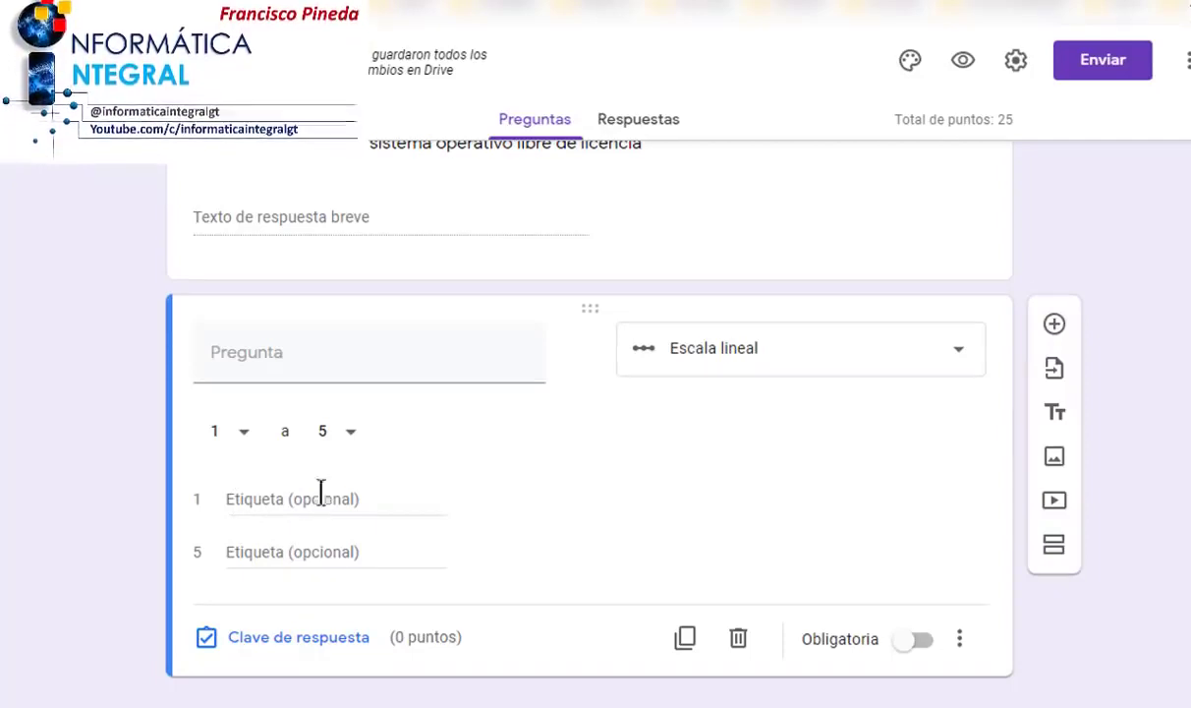
# - Switch the blank question to Cuadrícula de opción múltiple and compare it with the exam's first question
pyautogui.click(968, 355)
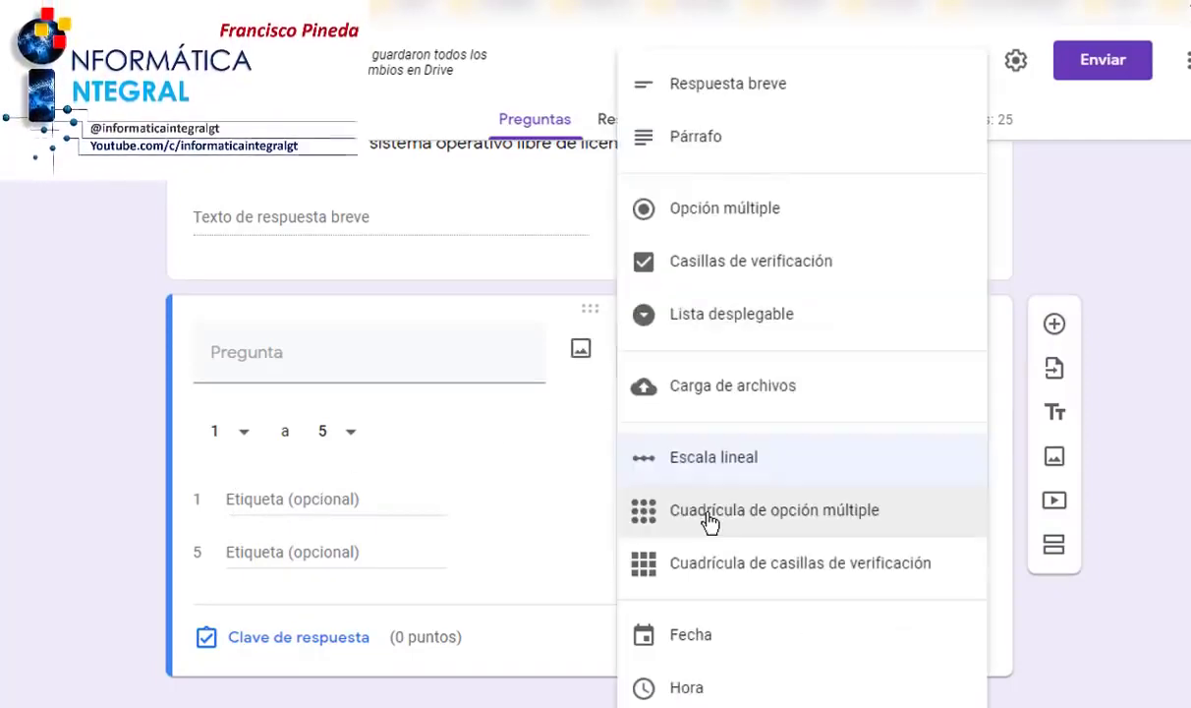
pyautogui.click(710, 511)
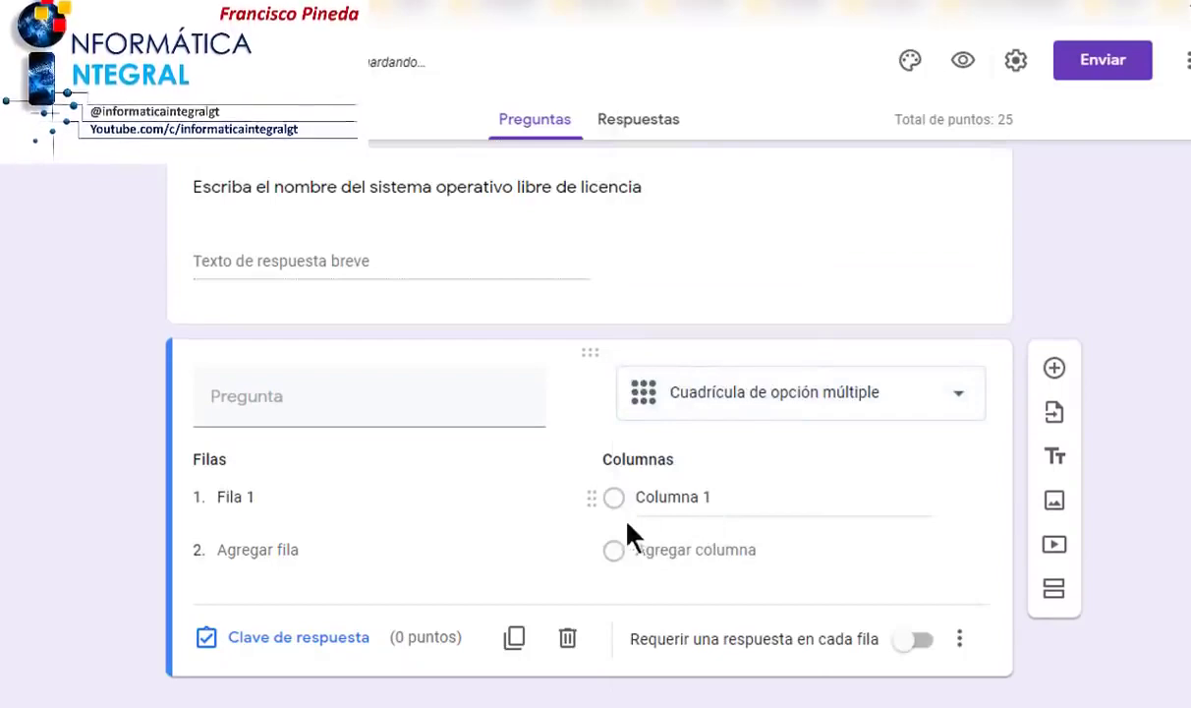
pyautogui.scroll(10, 598, 532)
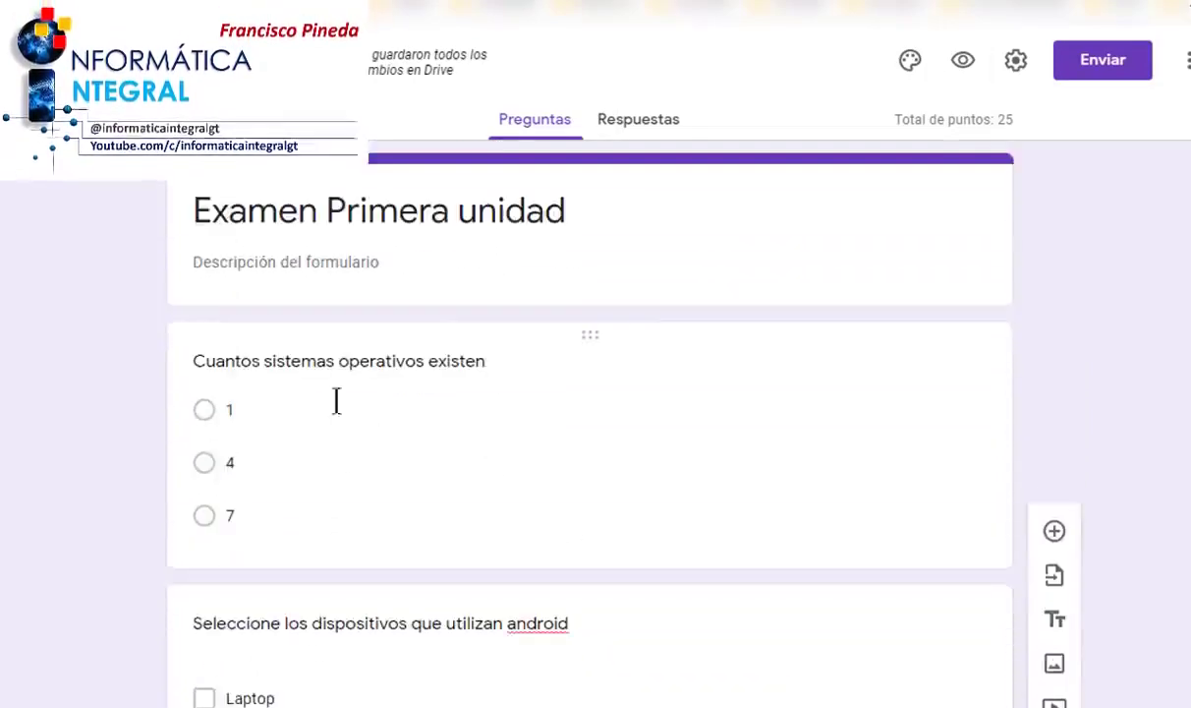
pyautogui.scroll(-10, 340, 550)
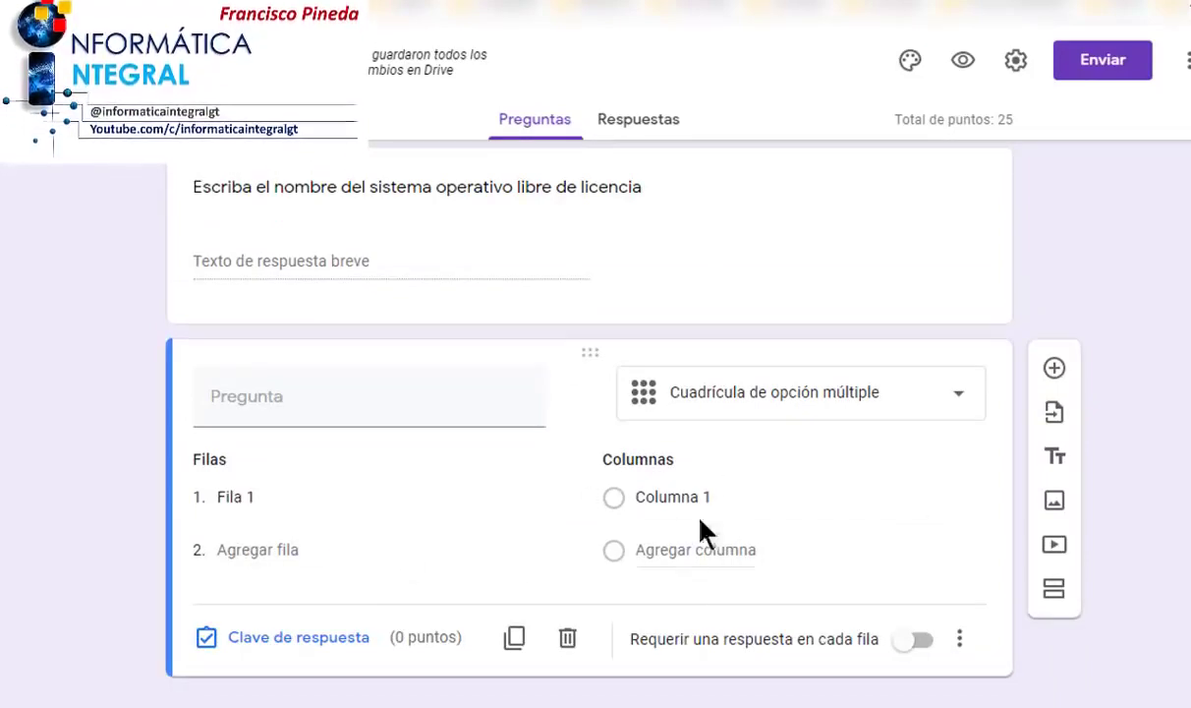
# - Switch the blank question to Cuadrícula de casillas de verificación and compare it with the checkbox question about android devices
pyautogui.click(941, 409)
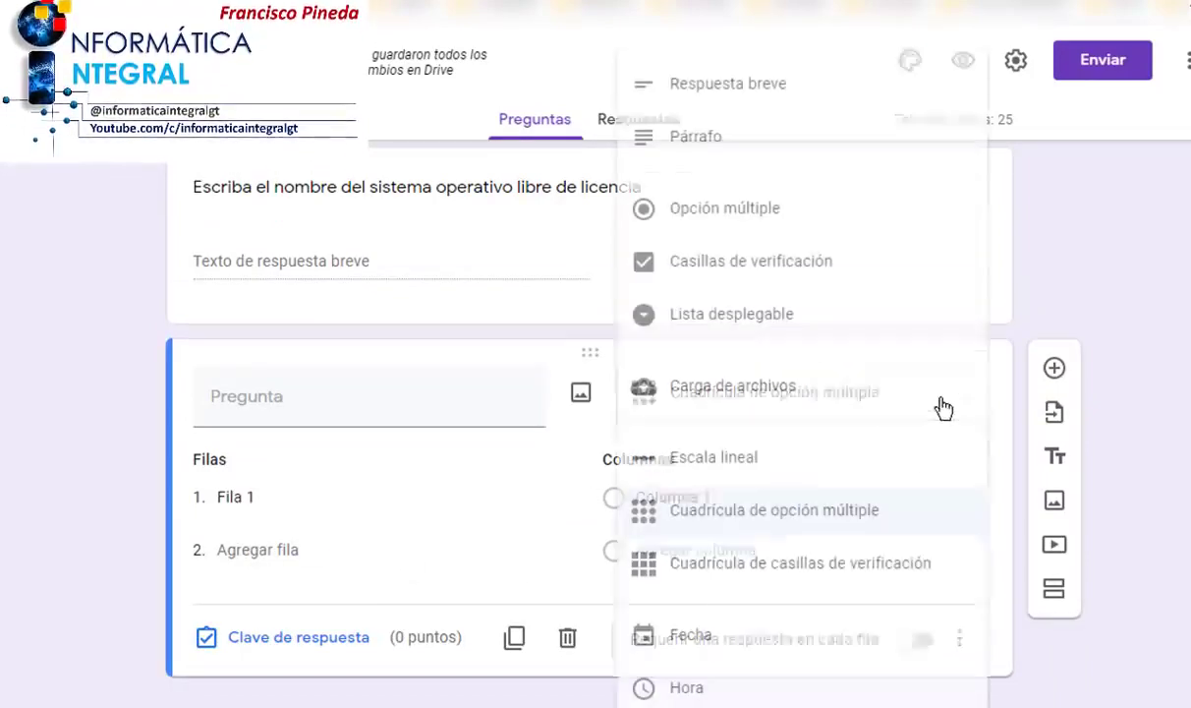
pyautogui.click(729, 565)
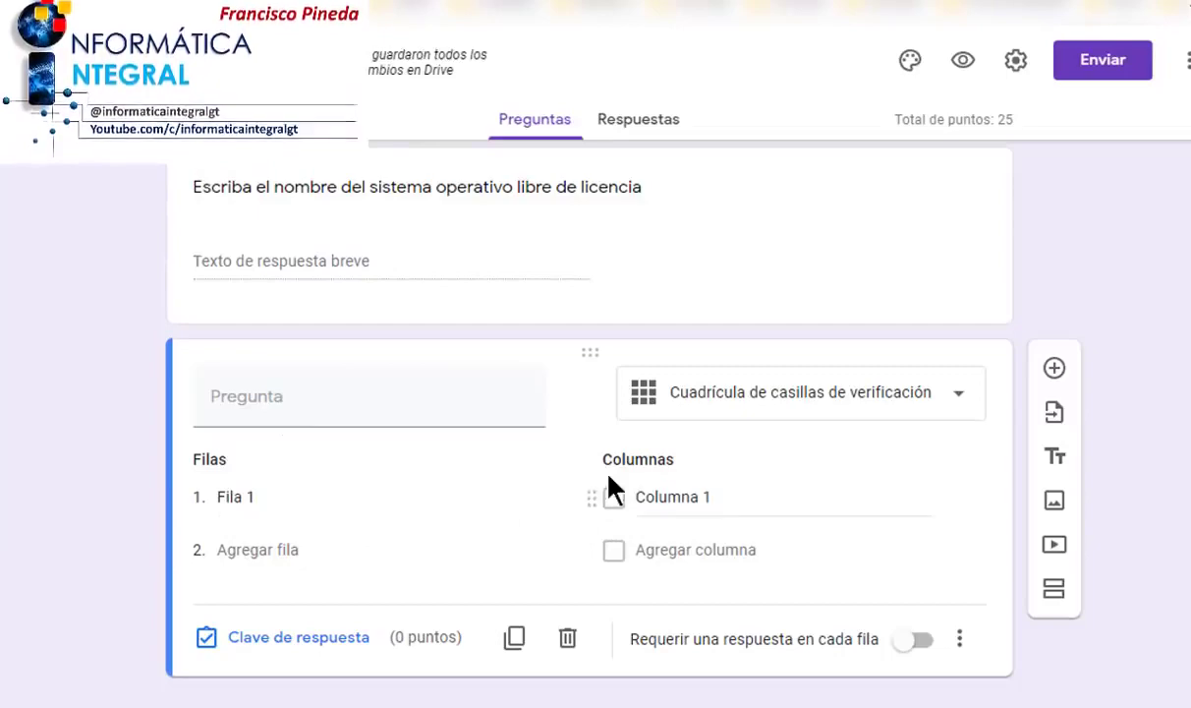
pyautogui.scroll(15, 600, 481)
pyautogui.scroll(-3, 545, 471)
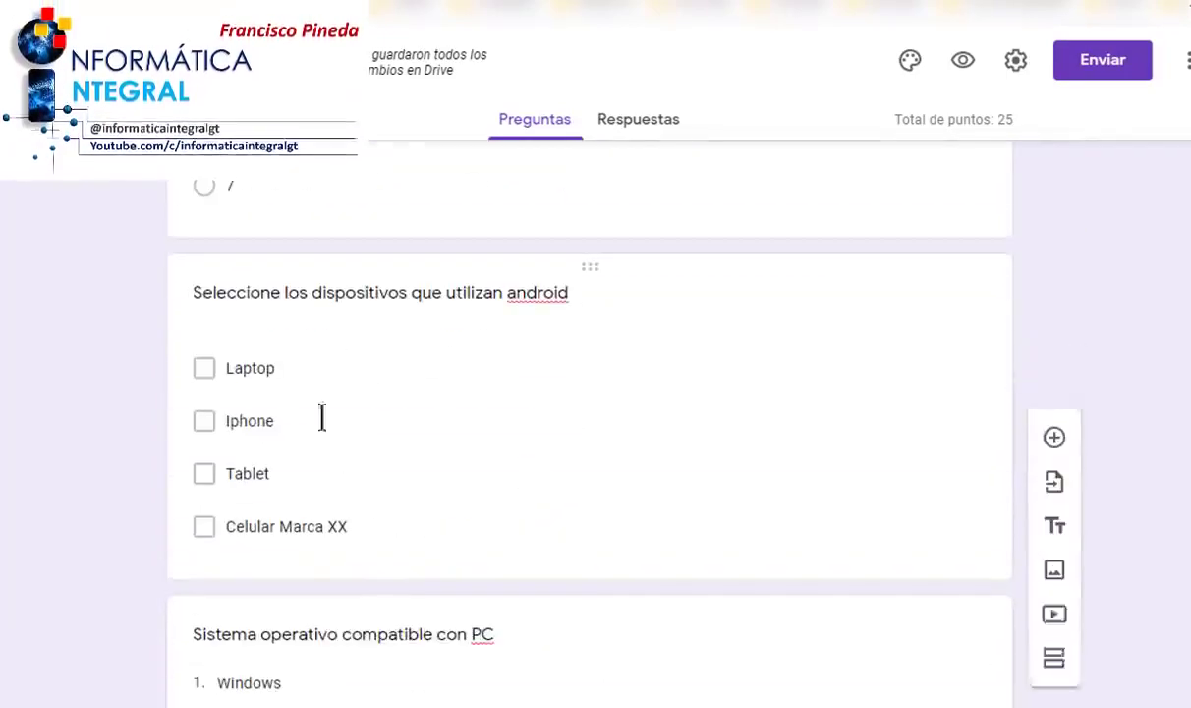
pyautogui.scroll(-6, 348, 482)
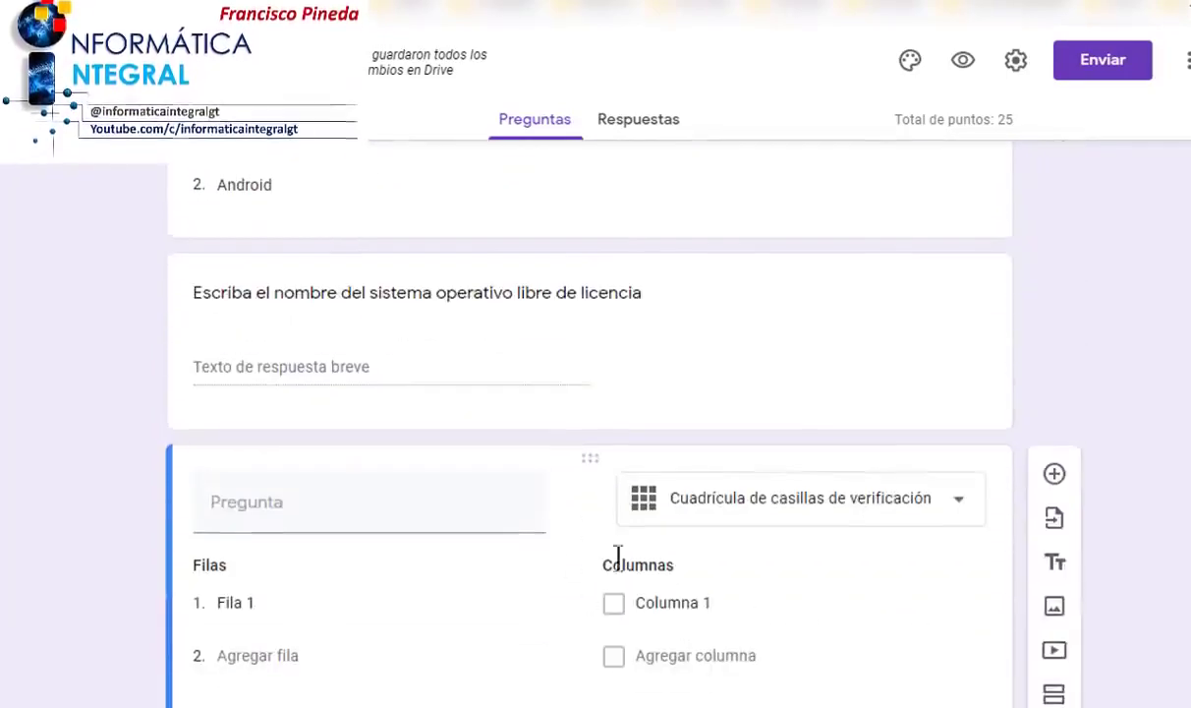
pyautogui.scroll(-1, 617, 555)
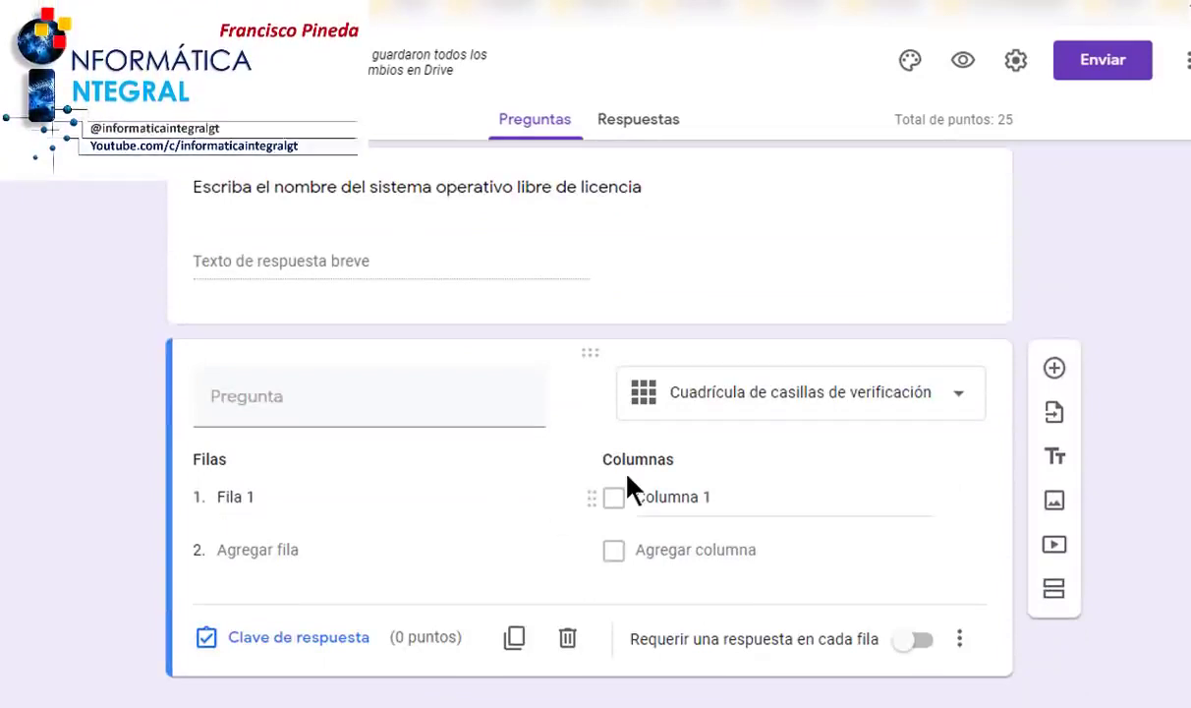
# - Try the Fecha and Hora question types on the blank question
pyautogui.click(964, 405)
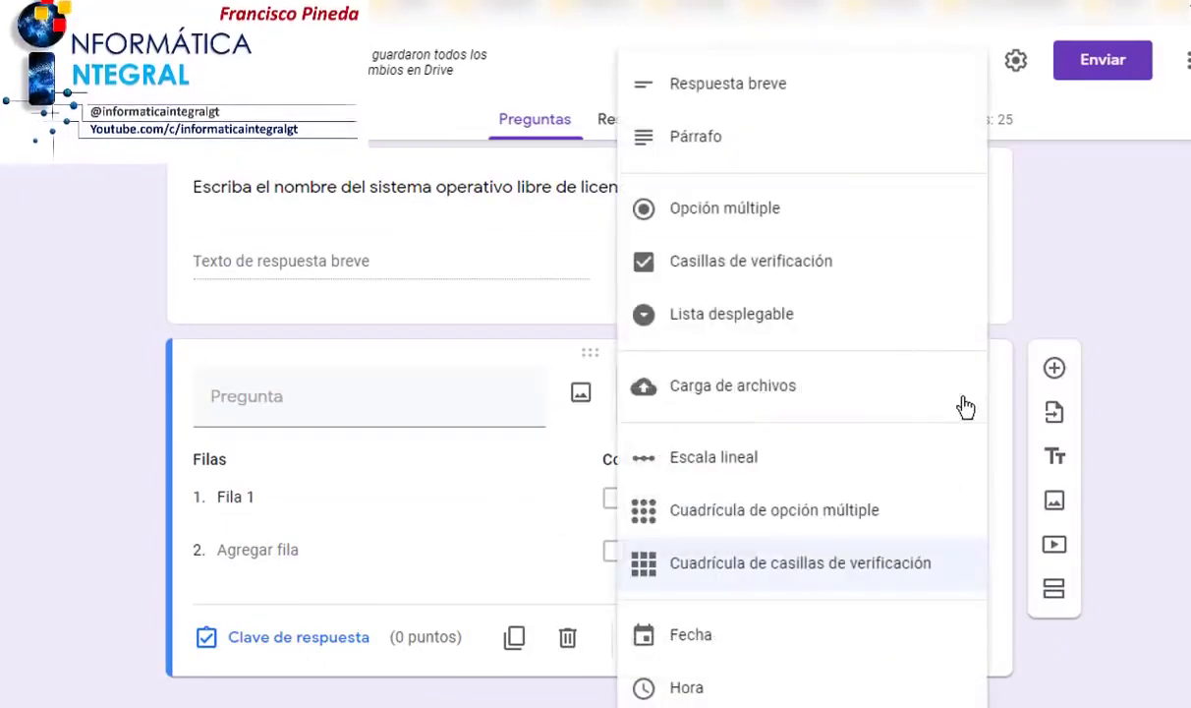
pyautogui.click(715, 646)
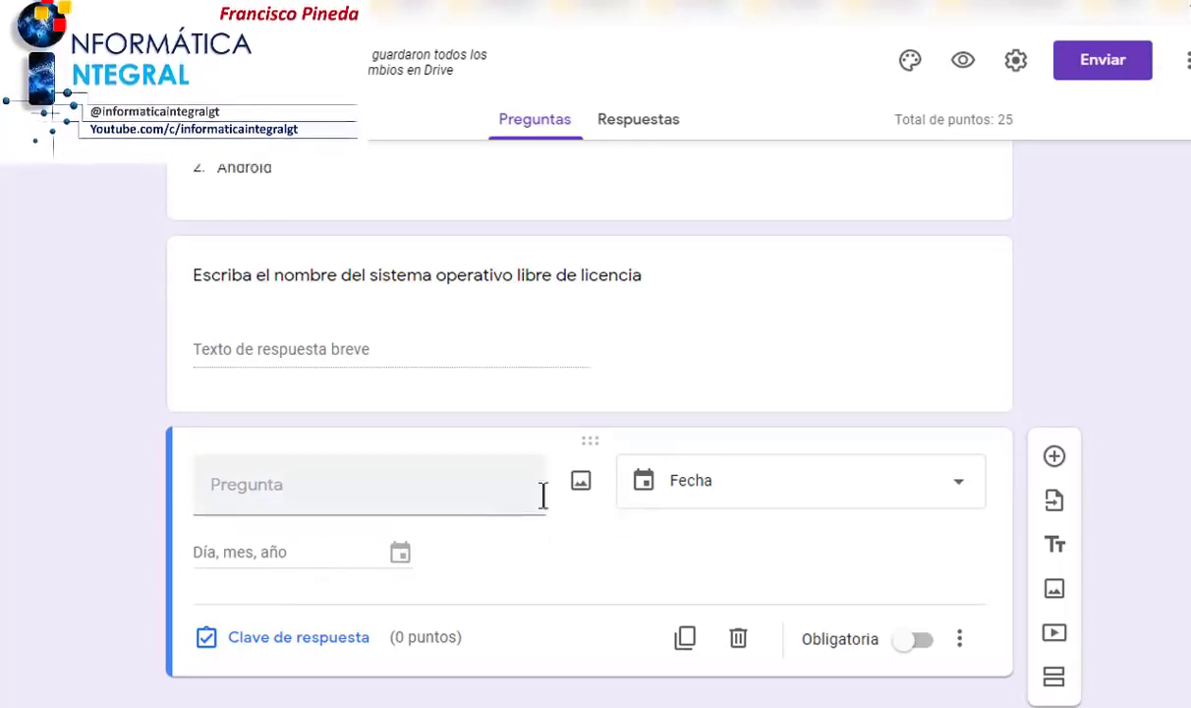
pyautogui.click(788, 486)
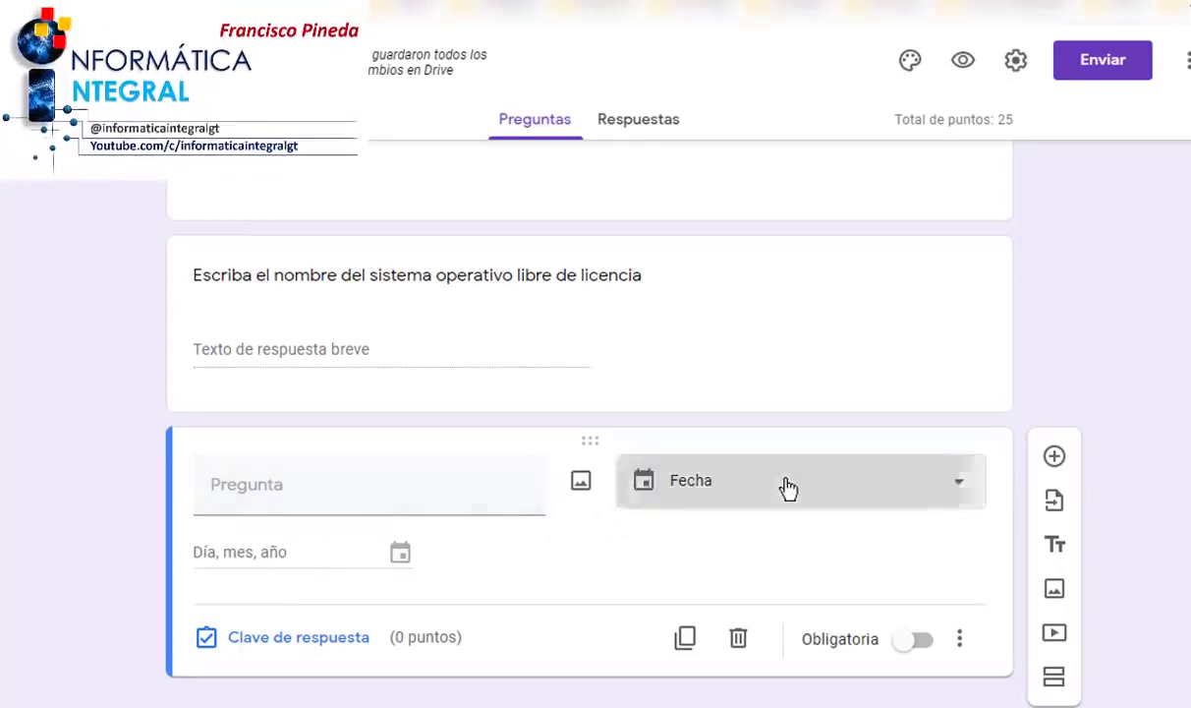
pyautogui.click(706, 688)
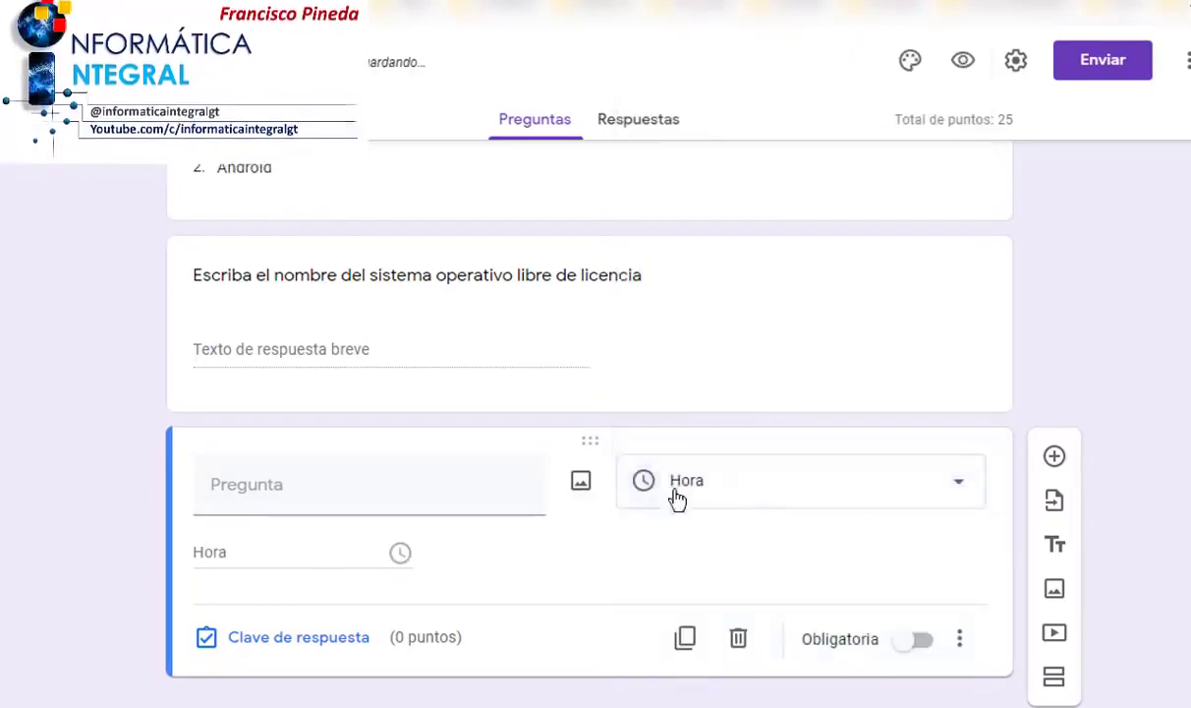
# - Review the exam's questions and delete the blank Hora question at the end of the form
pyautogui.scroll(2, 919, 540)
pyautogui.scroll(7, 904, 547)
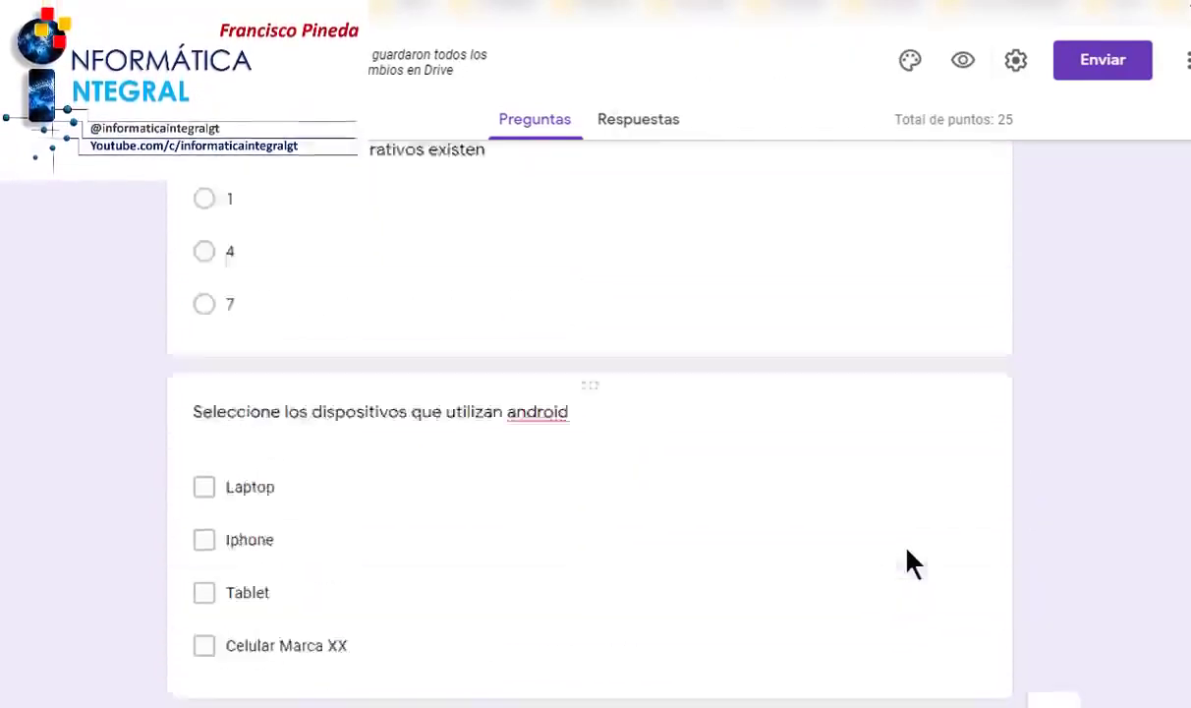
pyautogui.scroll(-2, 909, 565)
pyautogui.scroll(-7, 909, 562)
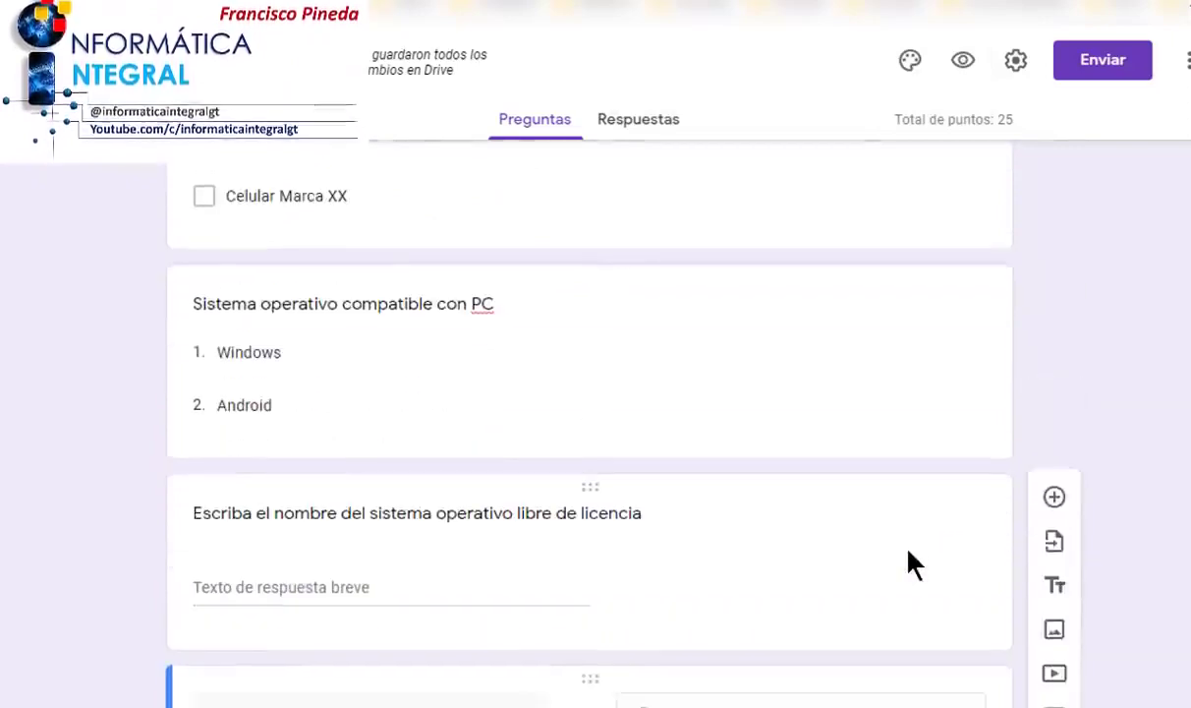
pyautogui.scroll(5, 595, 545)
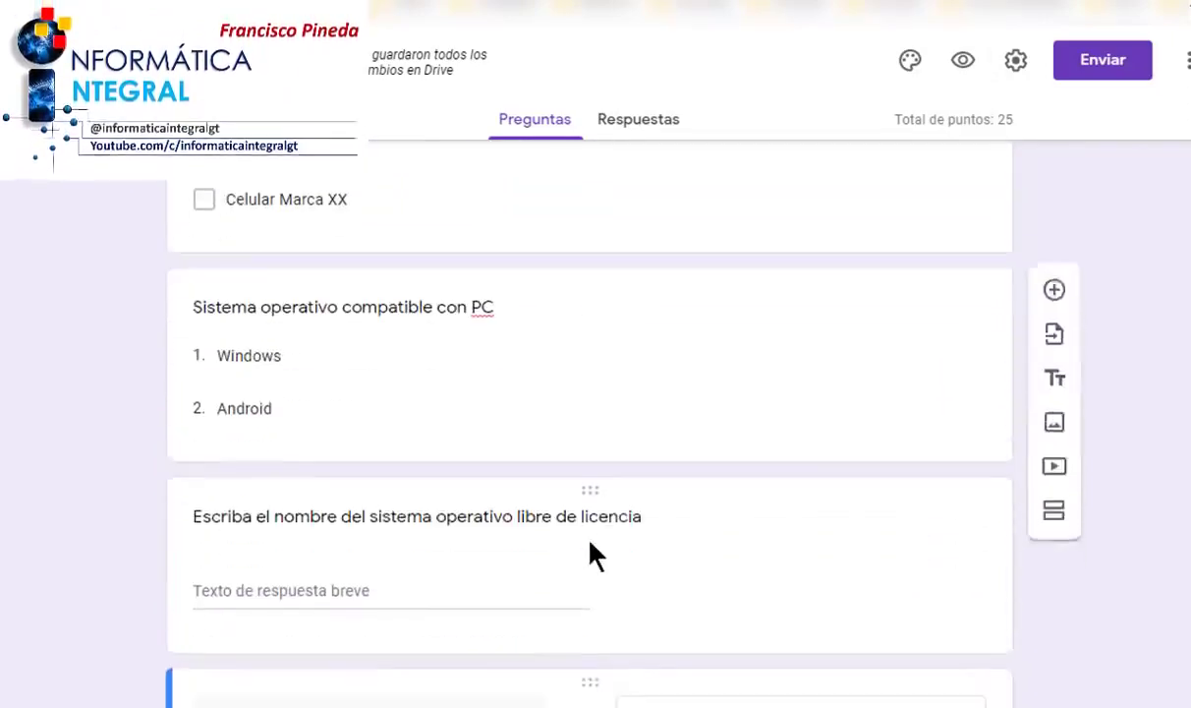
pyautogui.scroll(4, 589, 543)
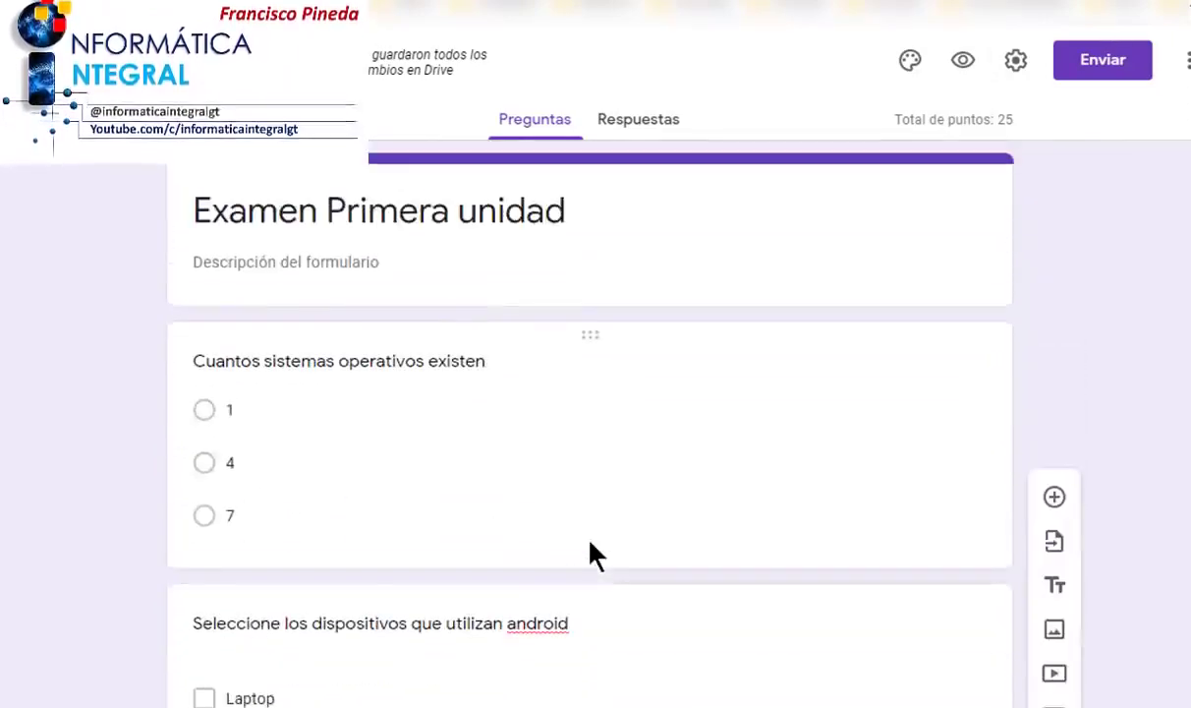
pyautogui.scroll(-3, 589, 543)
pyautogui.scroll(-6, 594, 555)
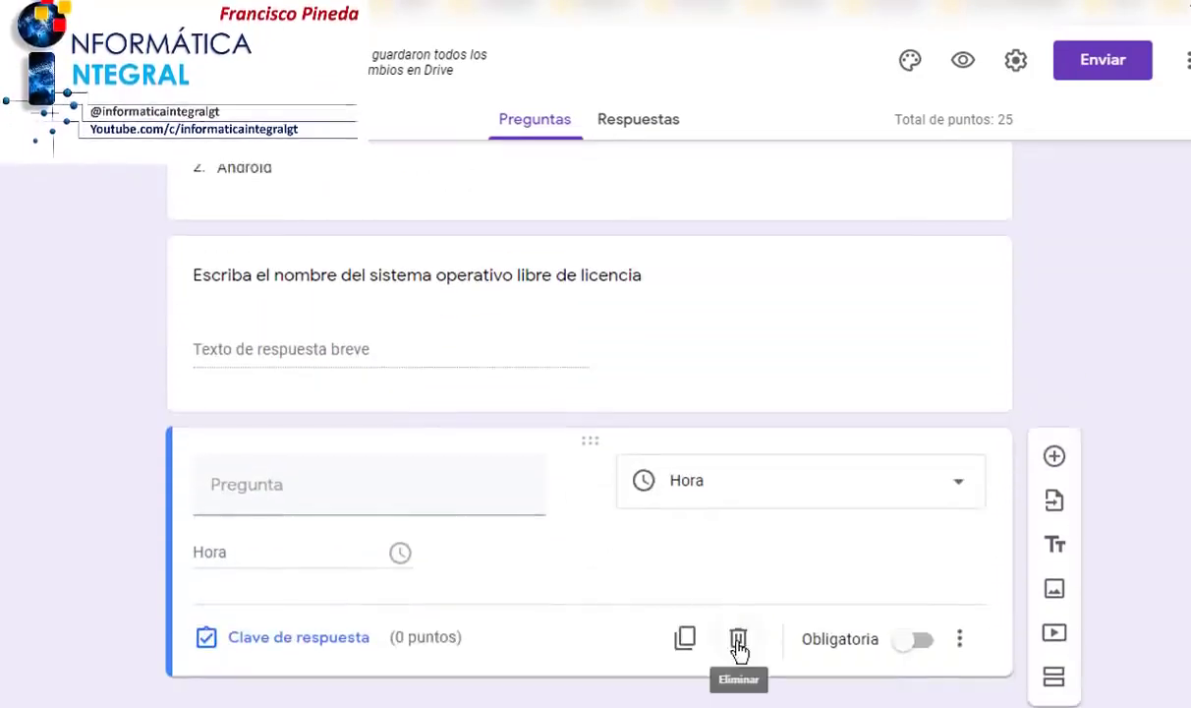
pyautogui.click(739, 641)
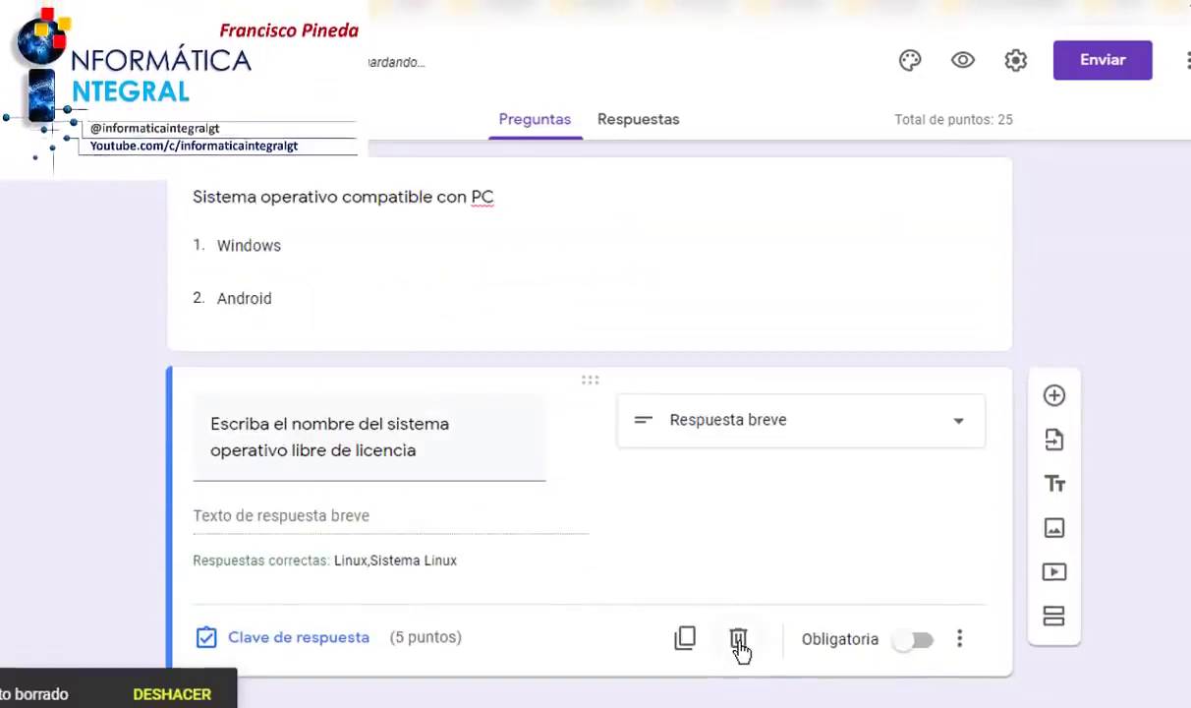
pyautogui.scroll(8, 670, 540)
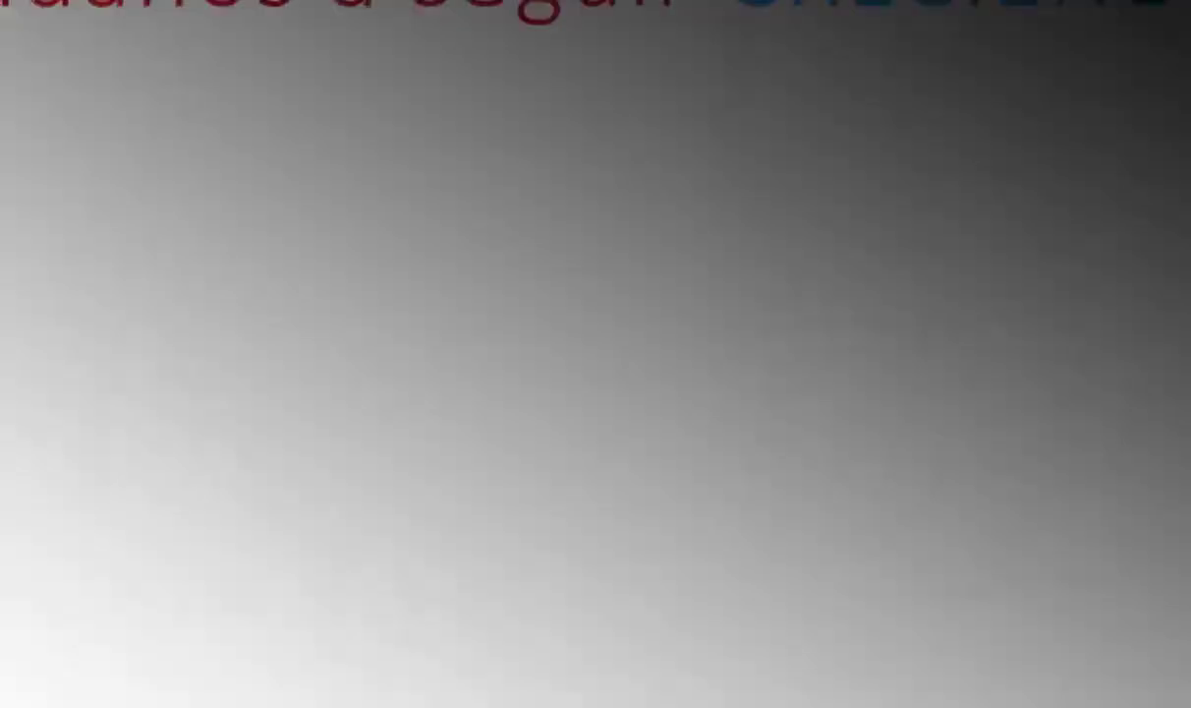